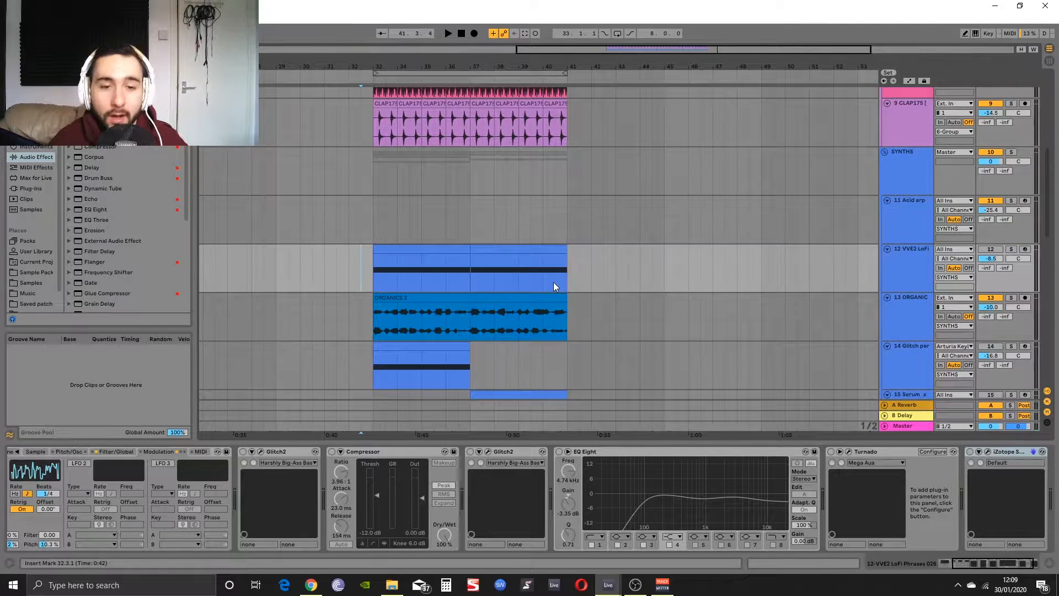
{"action": "scroll", "coordinate": [404, 279], "scroll_direction": "up", "scroll_amount": 3}
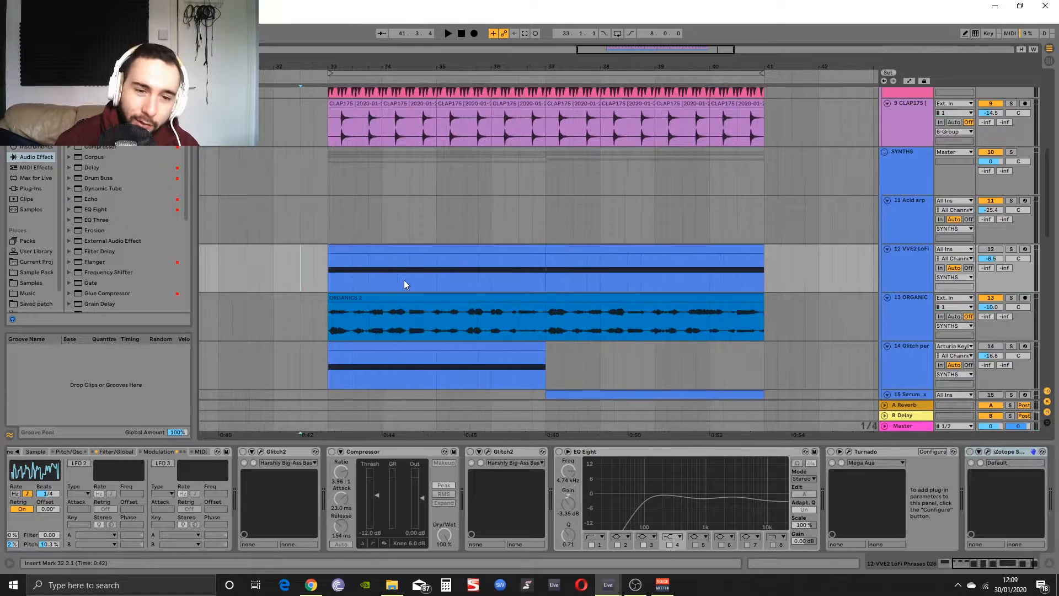
{"action": "scroll", "coordinate": [404, 279], "scroll_direction": "down", "scroll_amount": 6}
{"action": "scroll", "coordinate": [595, 278], "scroll_direction": "down", "scroll_amount": 1}
{"action": "scroll", "coordinate": [595, 277], "scroll_direction": "up", "scroll_amount": 1}
{"action": "scroll", "coordinate": [641, 269], "scroll_direction": "down", "scroll_amount": 1}
{"action": "scroll", "coordinate": [641, 269], "scroll_direction": "up", "scroll_amount": 1}
{"action": "scroll", "coordinate": [641, 271], "scroll_direction": "up", "scroll_amount": 2}
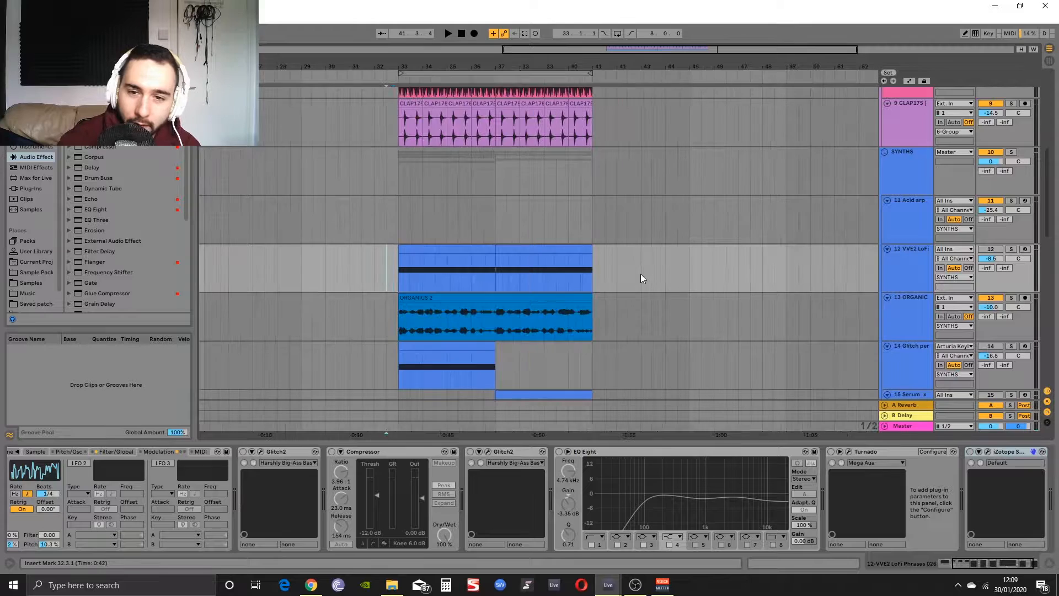
{"action": "scroll", "coordinate": [602, 285], "scroll_direction": "up", "scroll_amount": 2}
{"action": "scroll", "coordinate": [602, 283], "scroll_direction": "down", "scroll_amount": 1}
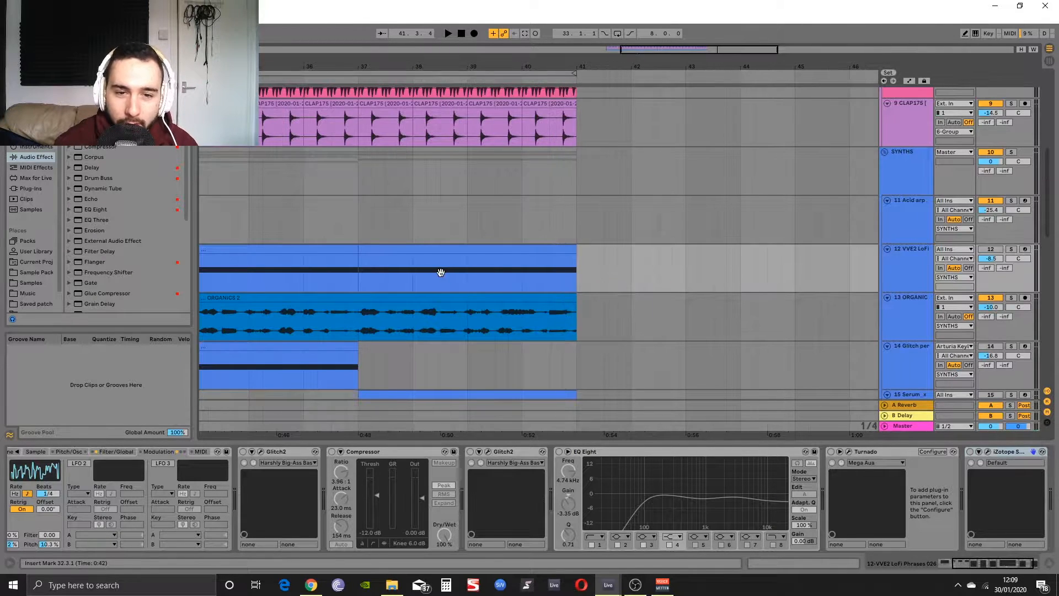
{"action": "left_click_drag", "start_coordinate": [441, 275], "coordinate": [686, 279]}
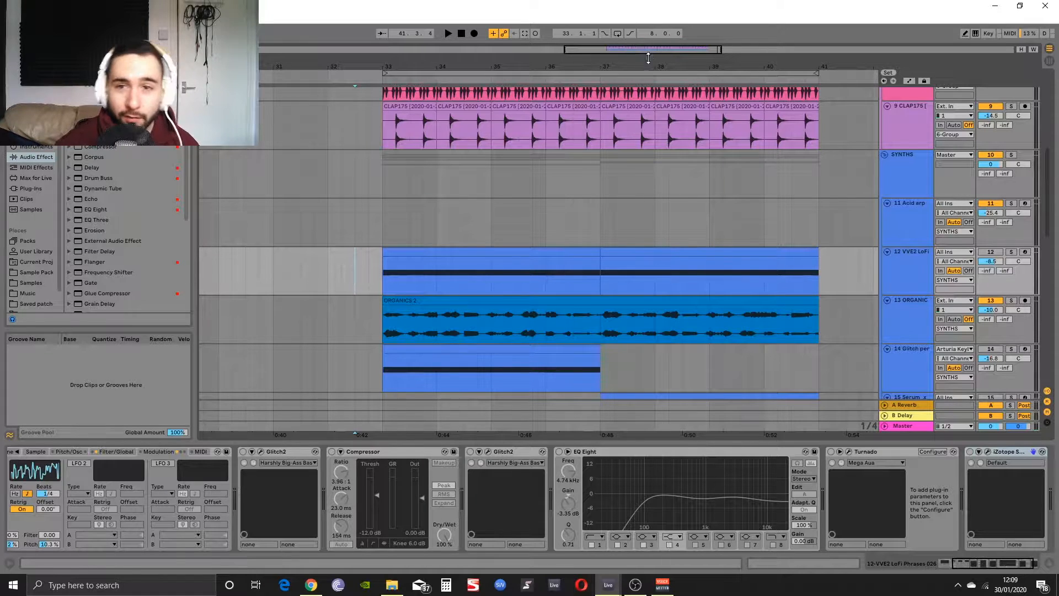
{"action": "left_click_drag", "start_coordinate": [648, 54], "coordinate": [627, 80]}
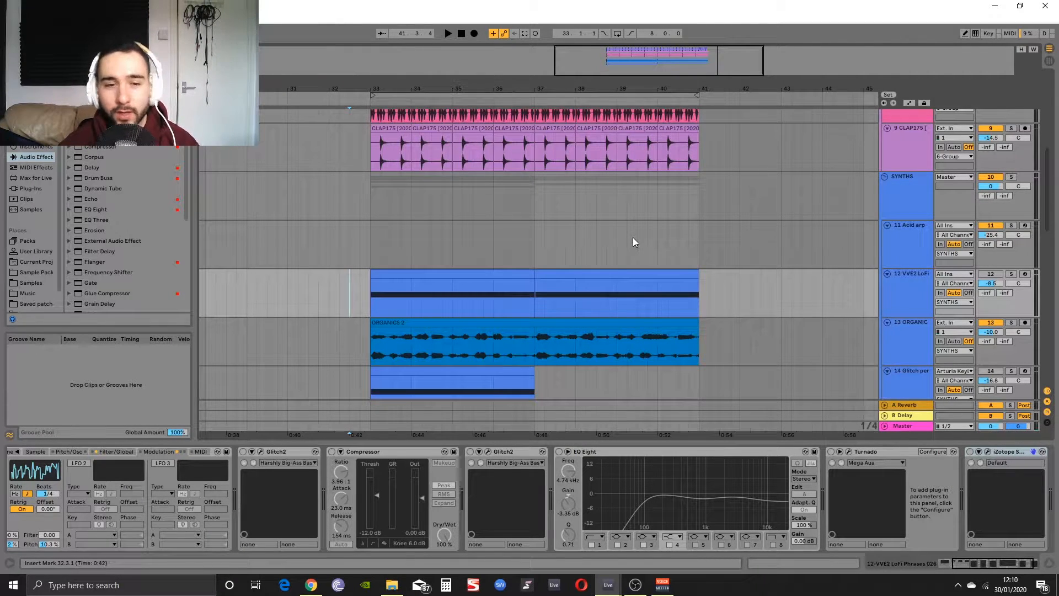
{"action": "scroll", "coordinate": [627, 206], "scroll_direction": "down", "scroll_amount": 2}
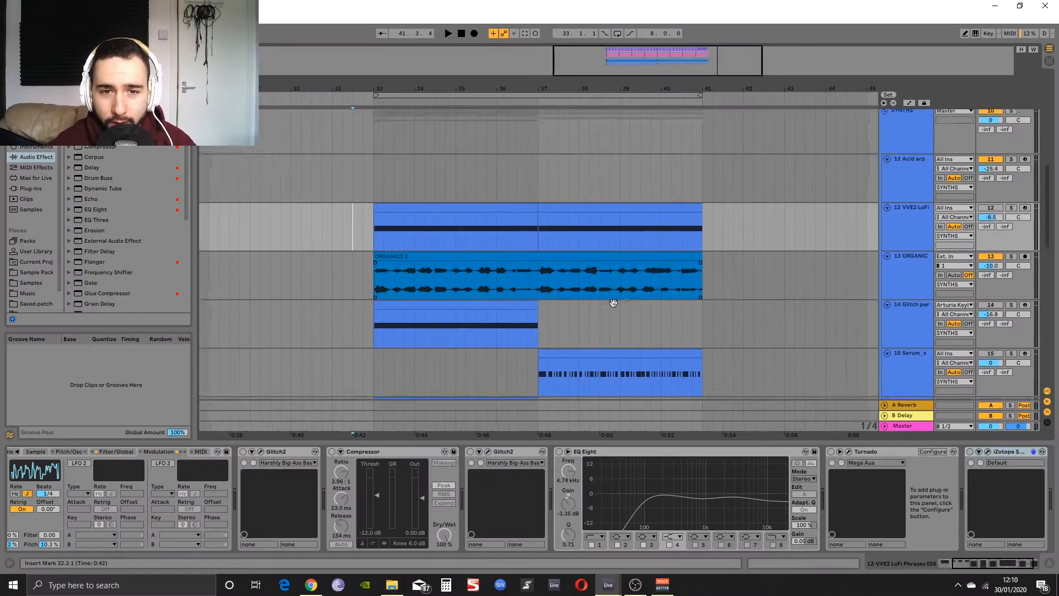
{"action": "scroll", "coordinate": [395, 226], "scroll_direction": "up", "scroll_amount": 2}
Solo the ORGANIC track and play back its audio clip from bar 33
{"action": "left_click", "coordinate": [359, 245]}
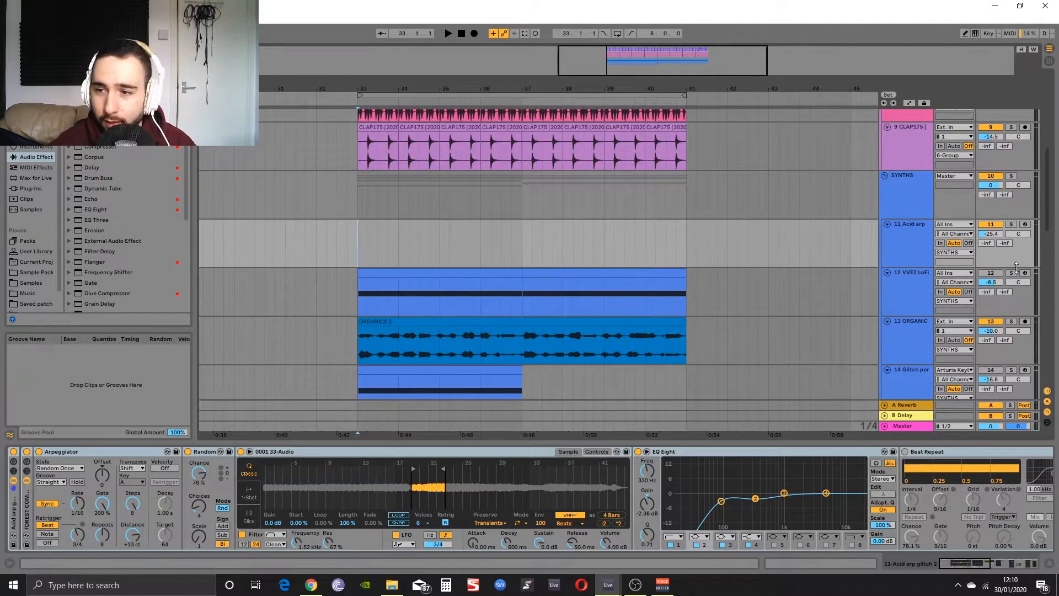
{"action": "left_click", "coordinate": [1012, 322]}
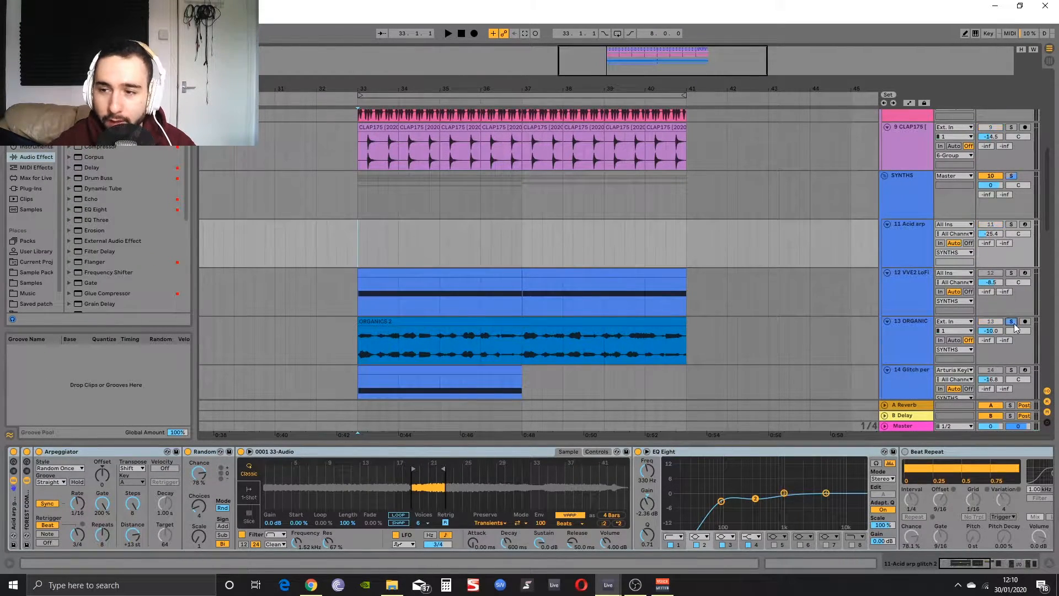
{"action": "left_click", "coordinate": [524, 334]}
{"action": "key", "text": "space"}
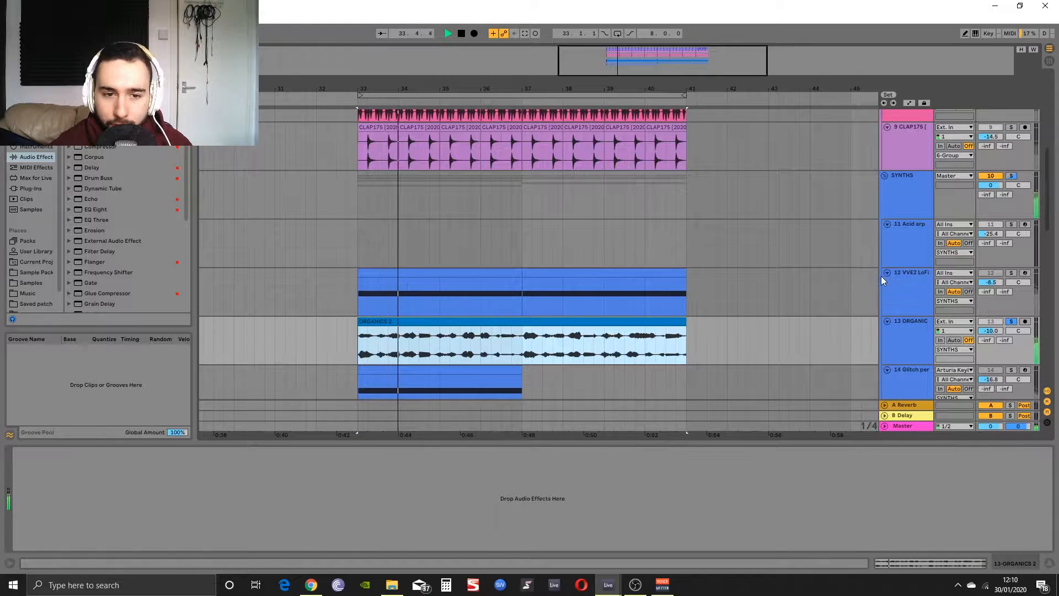
{"action": "key", "text": "space"}
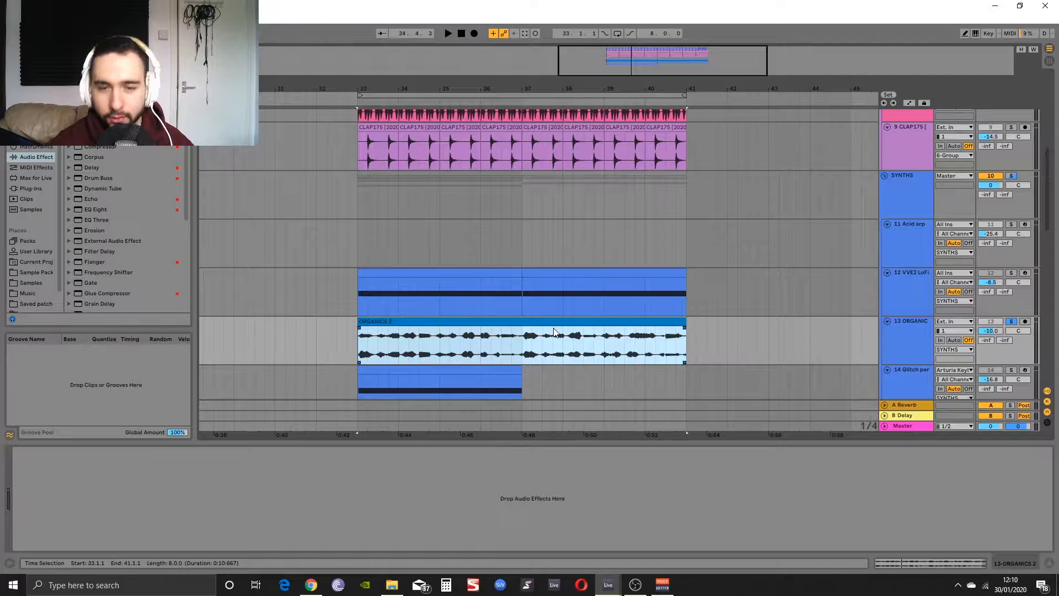
Audition VVE2 Vocal Phrases 058.wav and 061.wav from the Samples folder and lower the preview volume to -10.4 dB
{"action": "left_click", "coordinate": [31, 282]}
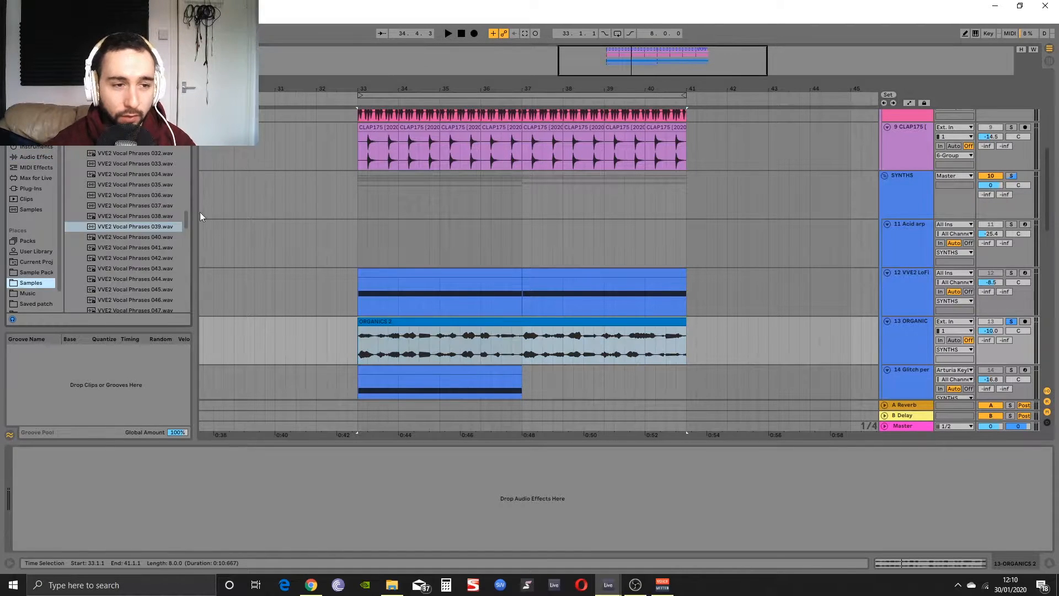
{"action": "scroll", "coordinate": [105, 227], "scroll_direction": "down", "scroll_amount": 5}
{"action": "scroll", "coordinate": [105, 229], "scroll_direction": "down", "scroll_amount": 3}
{"action": "left_click", "coordinate": [160, 238]}
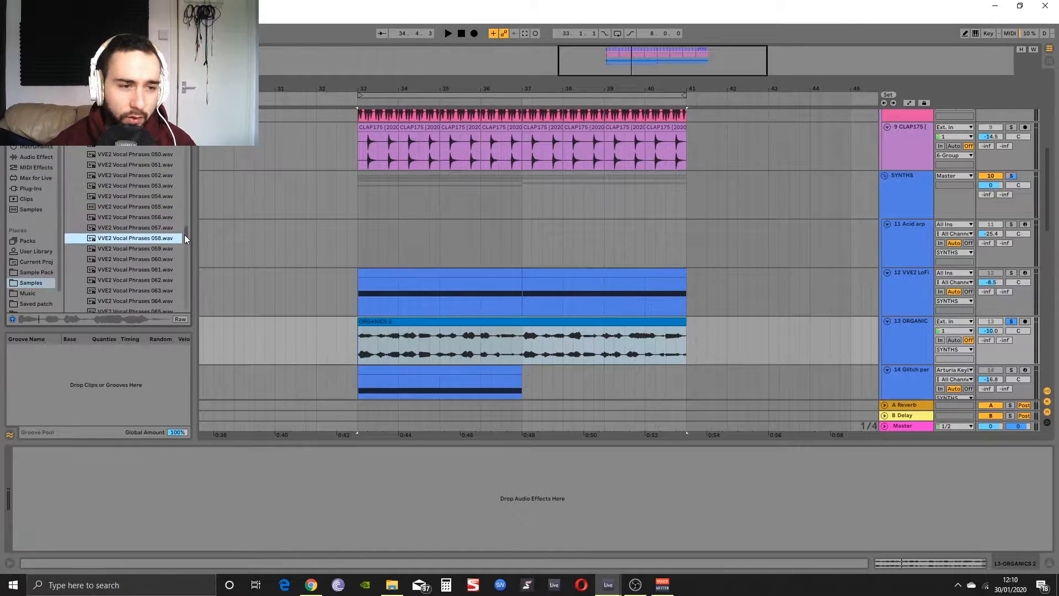
{"action": "left_click", "coordinate": [429, 292]}
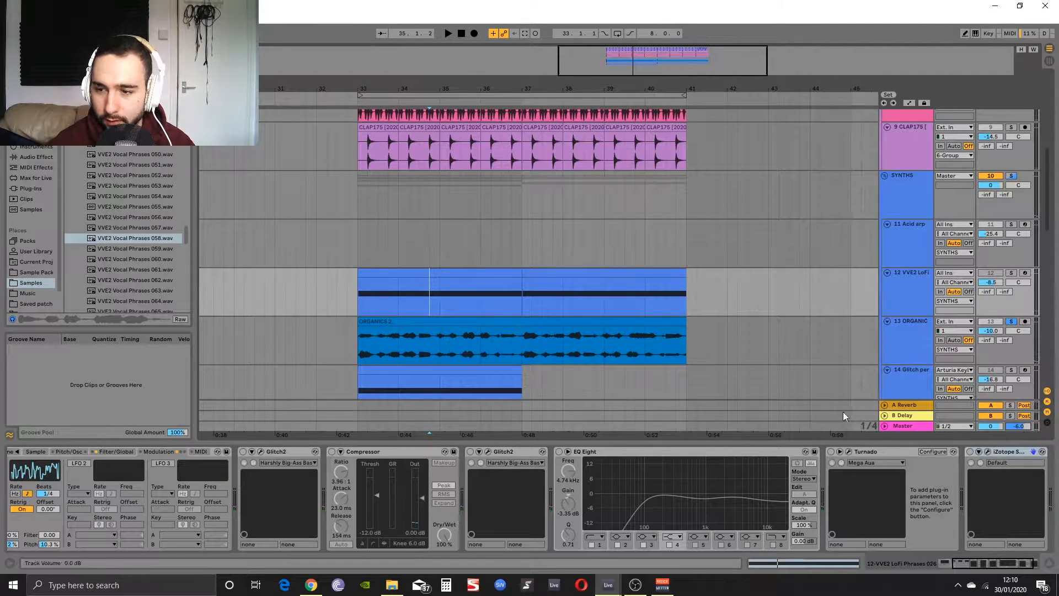
{"action": "left_click", "coordinate": [142, 270]}
{"action": "left_click_drag", "start_coordinate": [1019, 427], "coordinate": [1020, 432]}
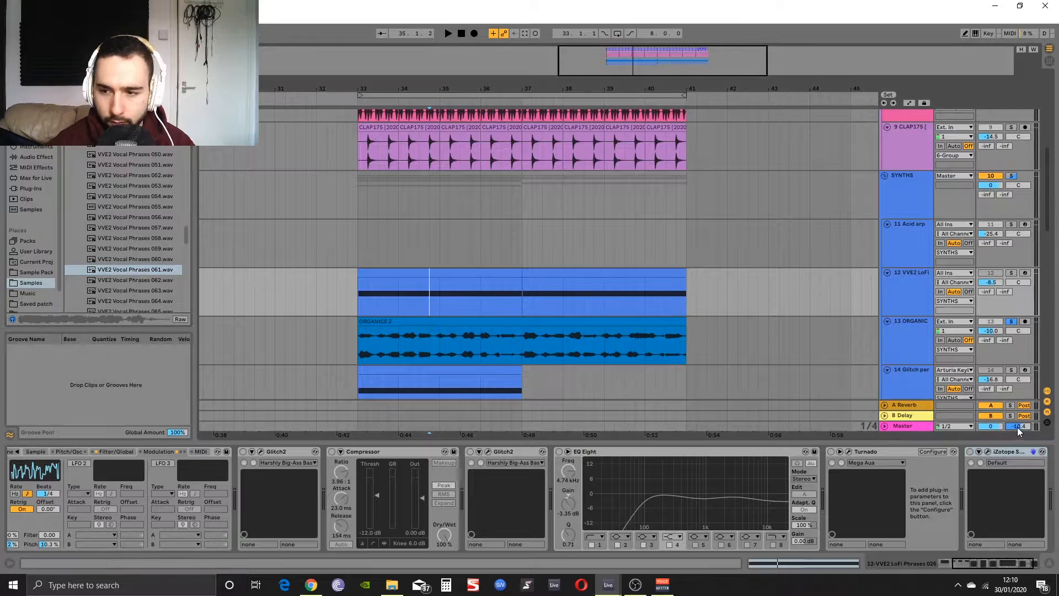
{"action": "left_click", "coordinate": [151, 267]}
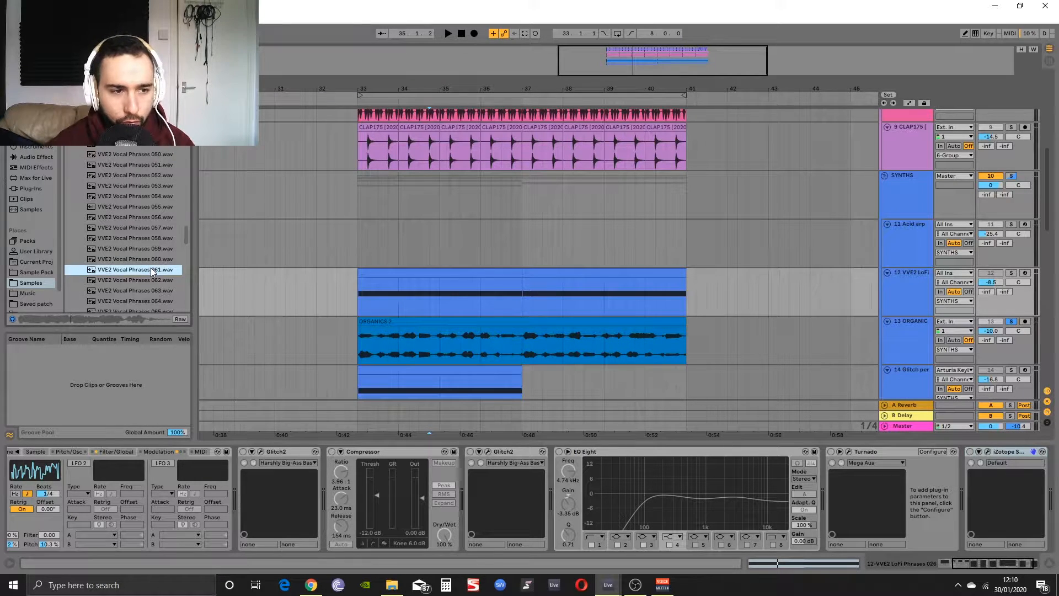
Display the loaded sample's waveform in the Sampler on the VVE2 LoFi track
{"action": "left_click", "coordinate": [359, 257]}
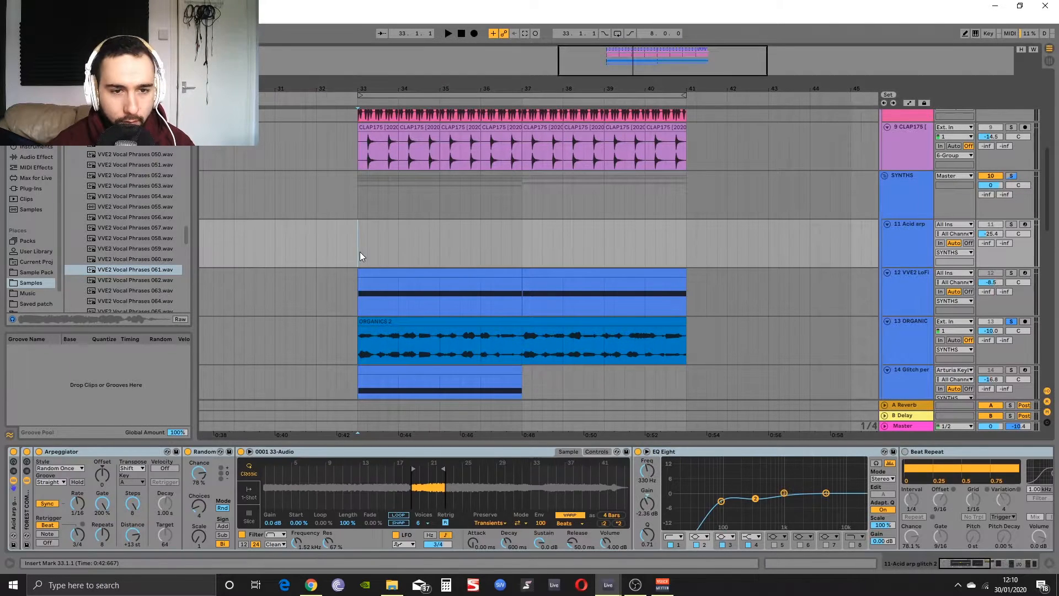
{"action": "left_click", "coordinate": [391, 274]}
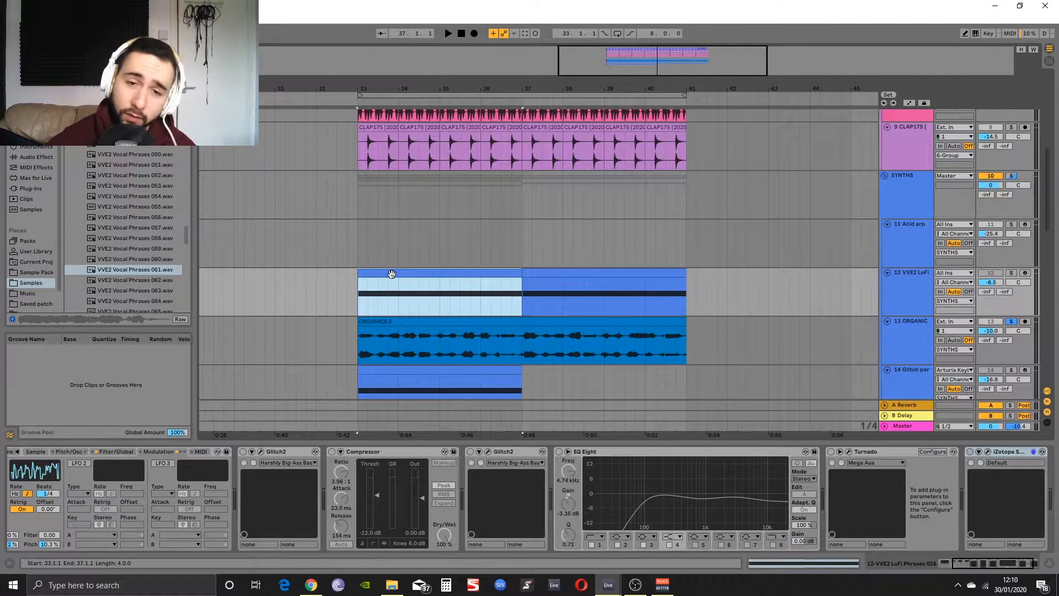
{"action": "double_click", "coordinate": [903, 293]}
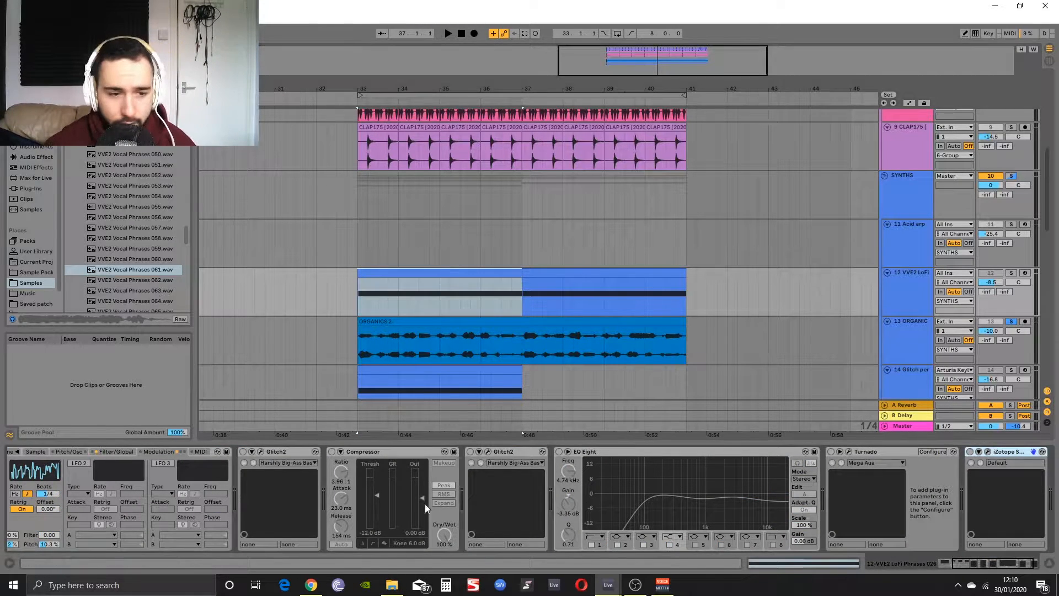
{"action": "left_click_drag", "start_coordinate": [293, 497], "coordinate": [919, 490]}
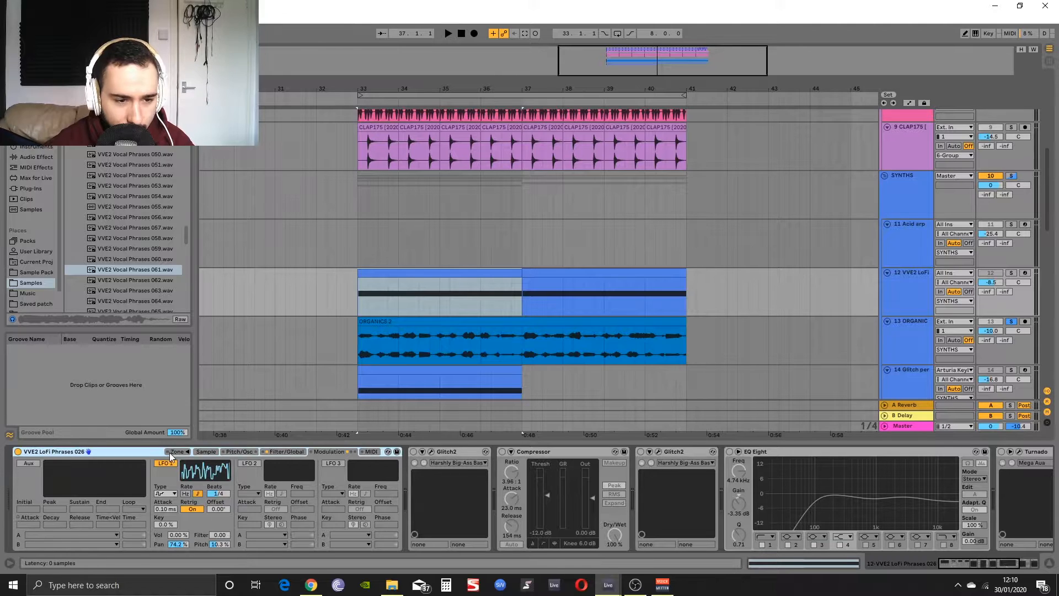
{"action": "left_click", "coordinate": [206, 452]}
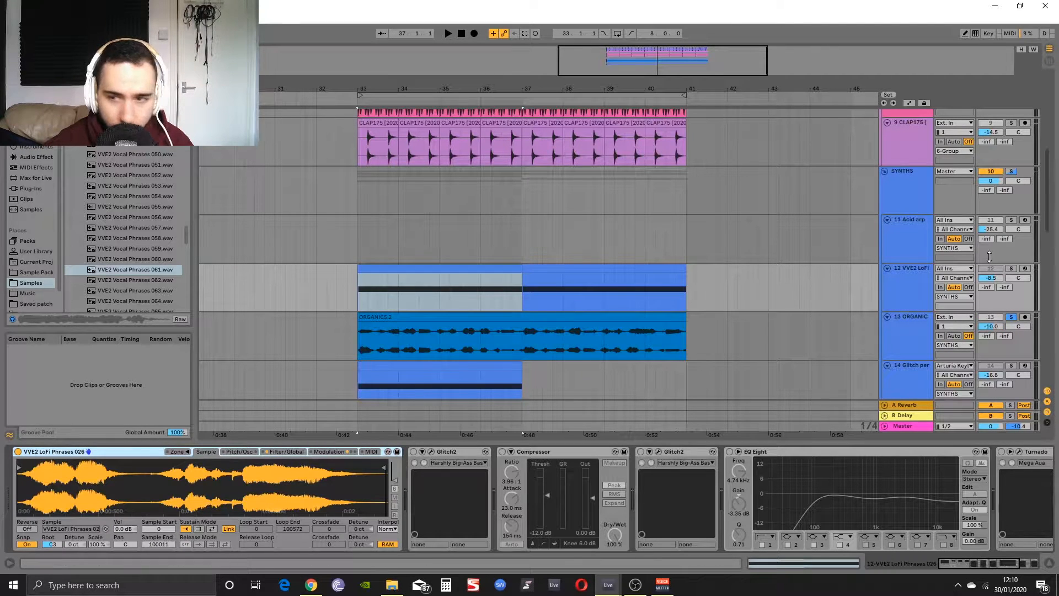
Solo the VVE2 LoFi track and play back its first MIDI clip, with the clip's notes open
{"action": "left_click", "coordinate": [1011, 269]}
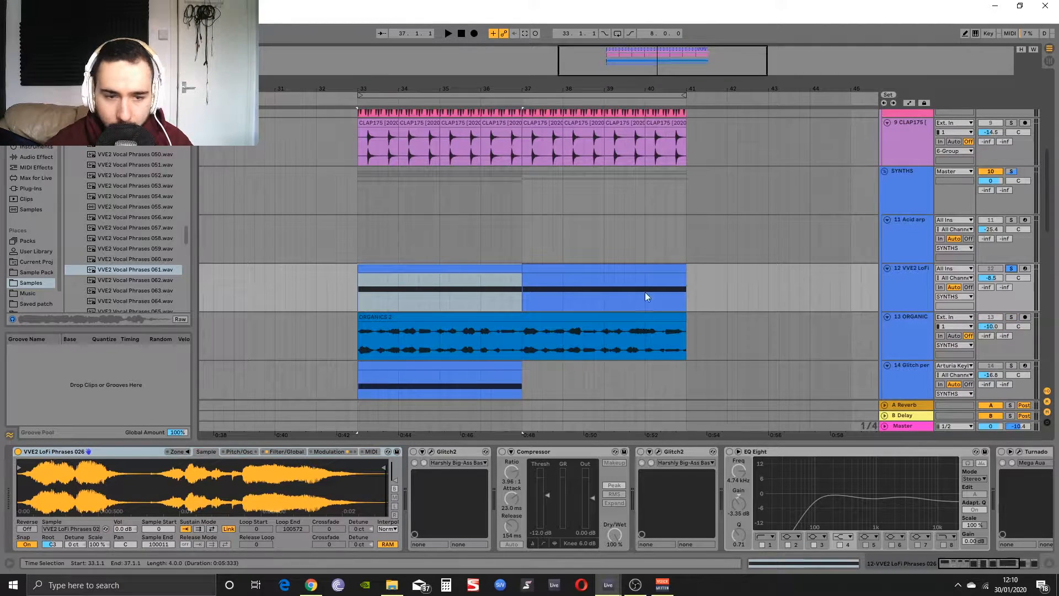
{"action": "left_click", "coordinate": [471, 267]}
{"action": "key", "text": "space"}
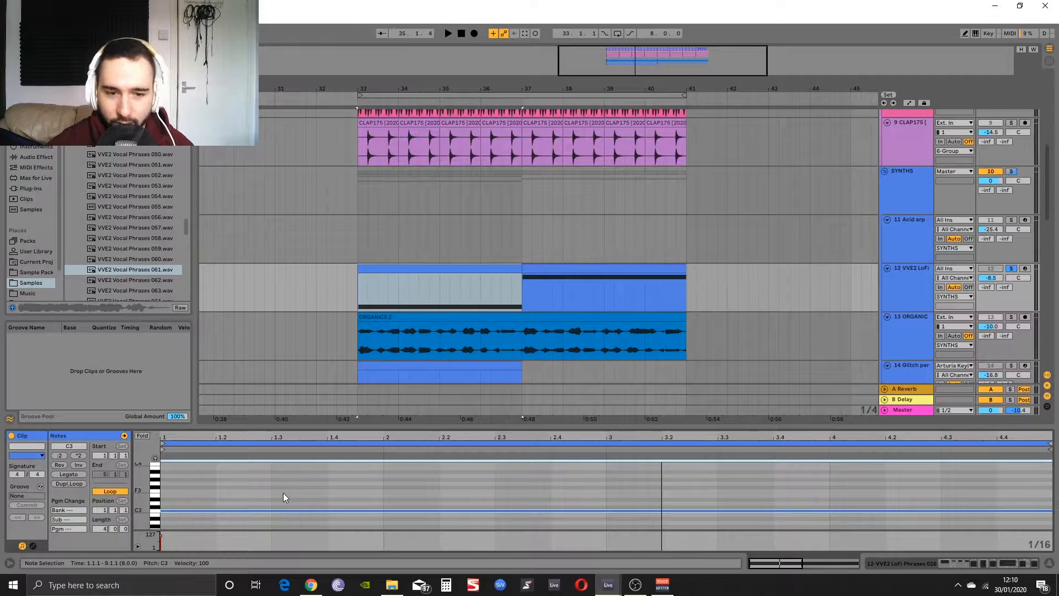
Move the sustained note in the first VVE2 LoFi clip to F#3 and play it back
{"action": "left_click_drag", "start_coordinate": [284, 511], "coordinate": [283, 488]}
{"action": "key", "text": "space"}
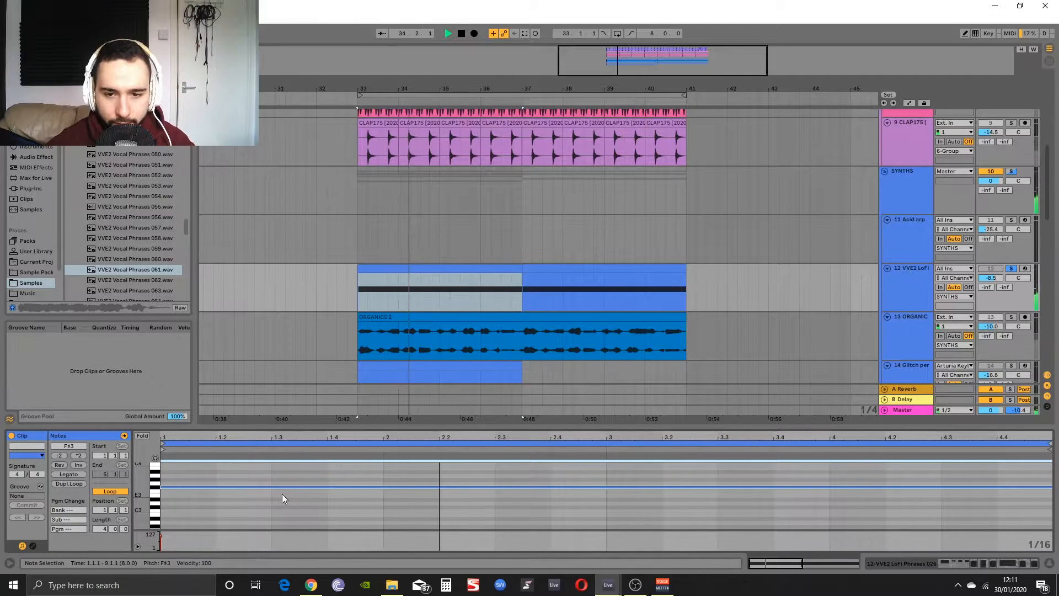
{"action": "key", "text": "space"}
Review the filter, global and modulation settings of the Sampler on the VVE2 LoFi track
{"action": "left_click", "coordinate": [908, 287]}
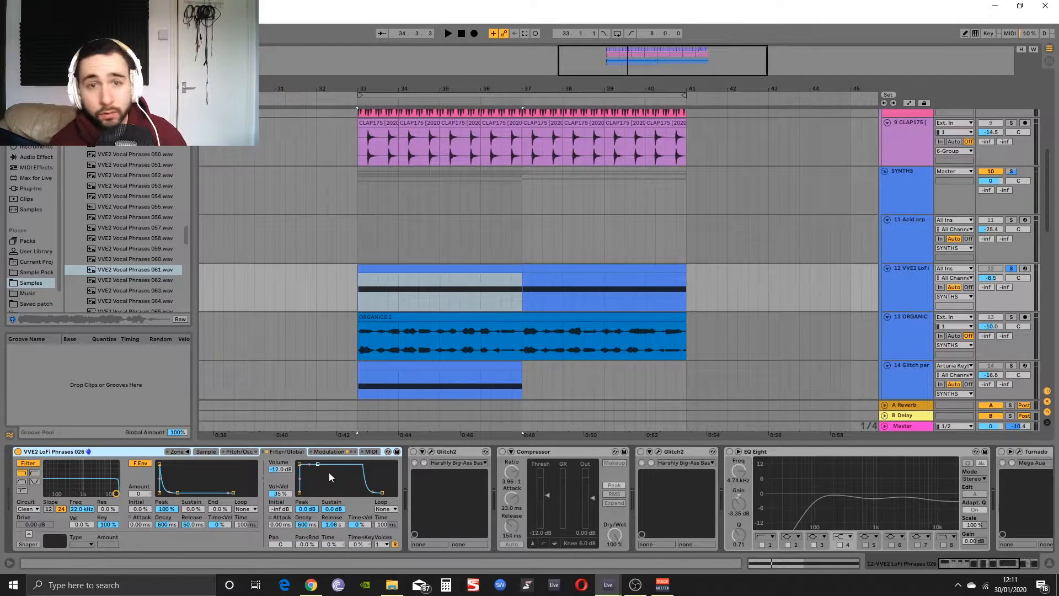
{"action": "left_click", "coordinate": [326, 452]}
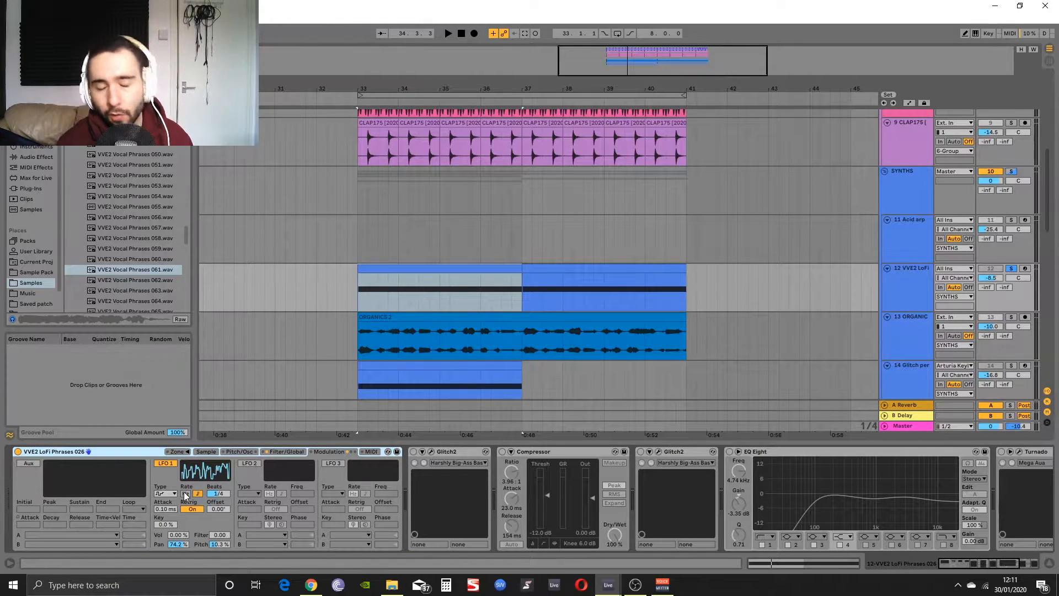
Insert a new MIDI track below the ORGANIC track and load the Sampler instrument onto it
{"action": "scroll", "coordinate": [828, 276], "scroll_direction": "down", "scroll_amount": 3}
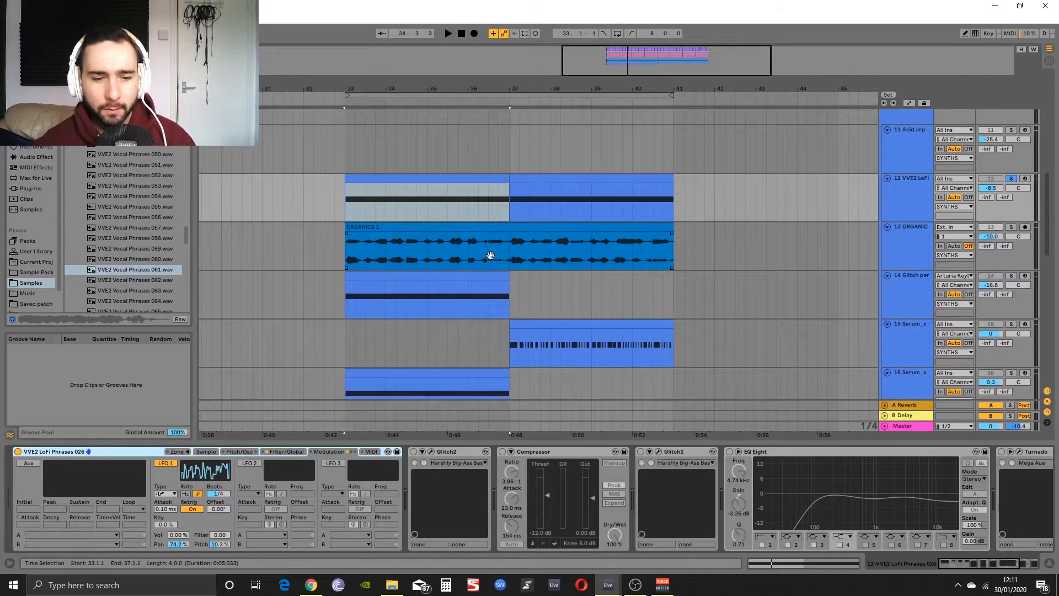
{"action": "left_click", "coordinate": [919, 258]}
{"action": "key", "text": "ctrl+shift+t"}
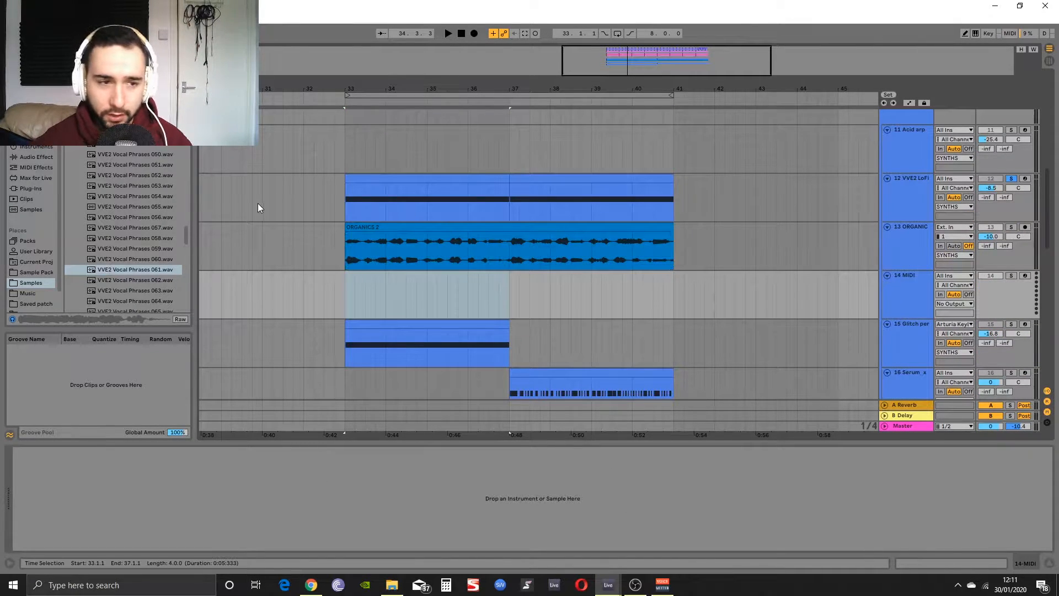
{"action": "key", "text": "ctrl+f"}
{"action": "type", "text": "sampler"}
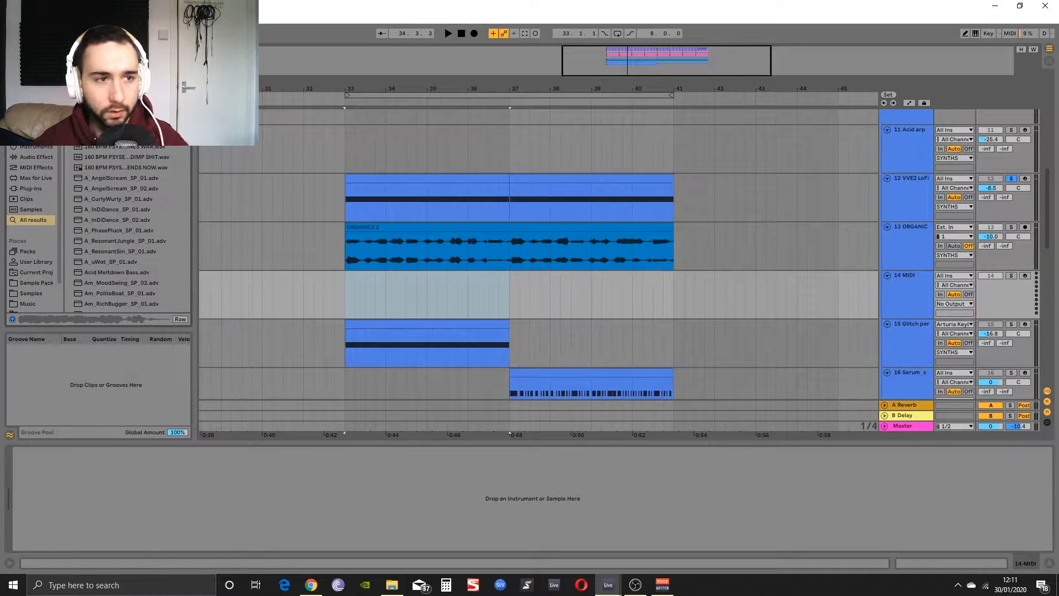
{"action": "left_click_drag", "start_coordinate": [484, 283], "coordinate": [483, 285]}
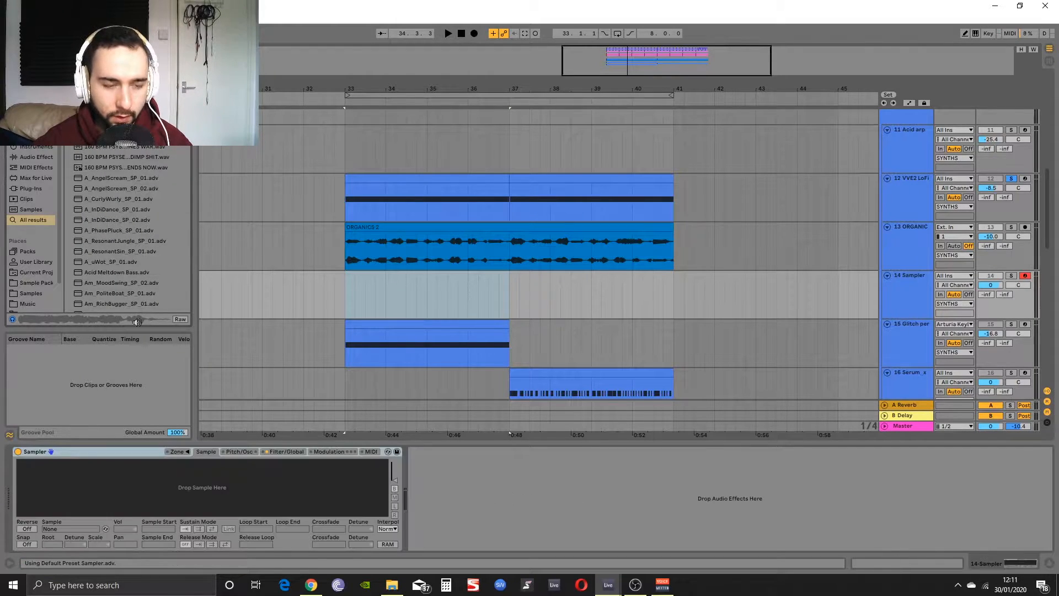
Load VVE2 Vocal Phrases 061.wav from the Samples folder into the new Sampler
{"action": "left_click", "coordinate": [28, 293]}
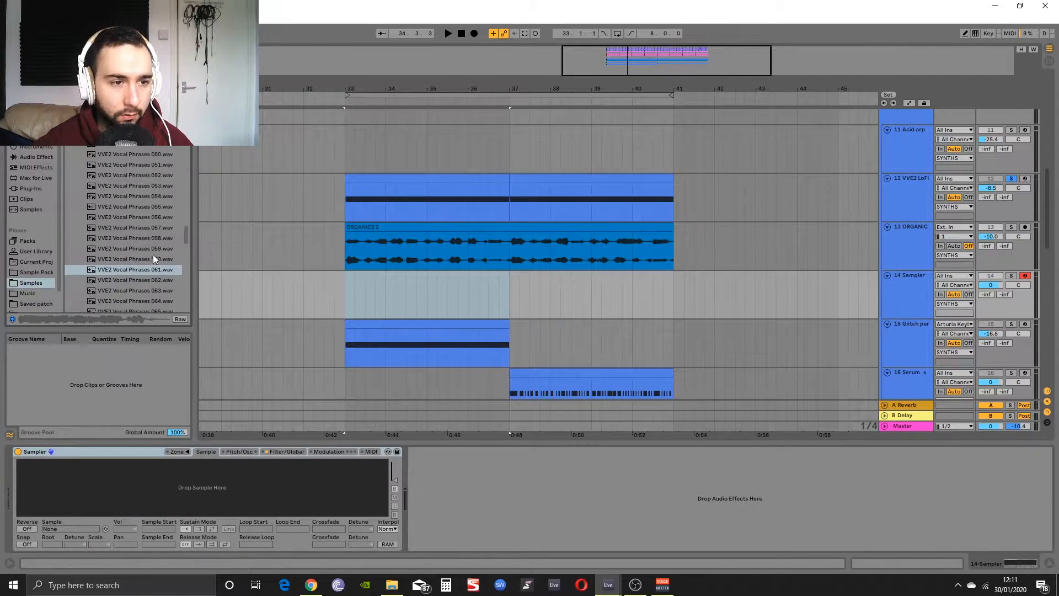
{"action": "left_click", "coordinate": [154, 270]}
{"action": "left_click_drag", "start_coordinate": [128, 274], "coordinate": [271, 484]}
Copy the first VVE2 LoFi clip onto the new vocal track and lengthen it to a 16-bar loop, ending the clip at bar 41
{"action": "left_click_drag", "start_coordinate": [462, 176], "coordinate": [469, 302]}
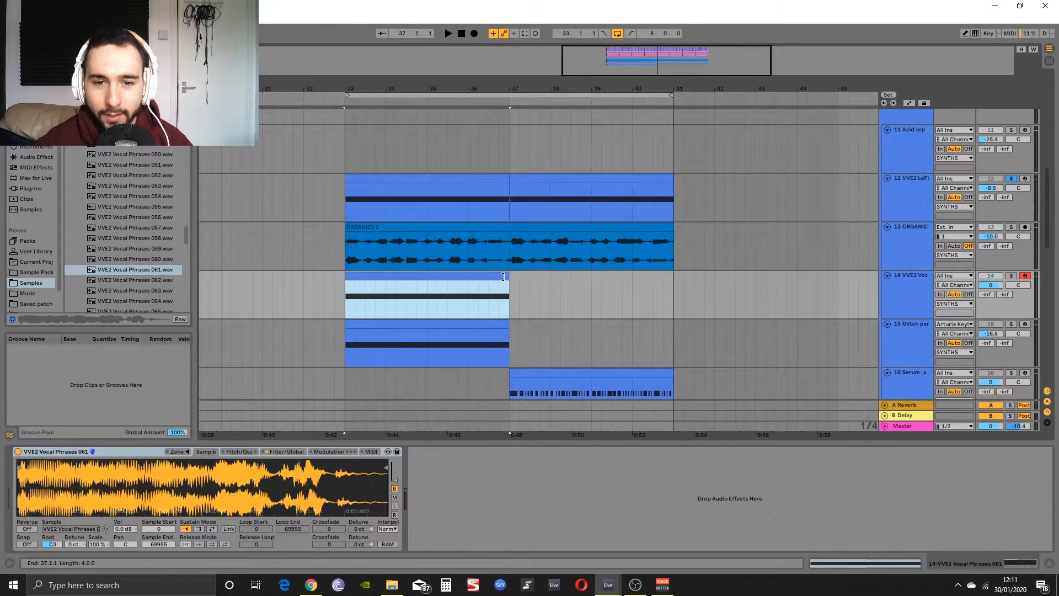
{"action": "double_click", "coordinate": [491, 277]}
{"action": "left_click", "coordinate": [61, 457]}
{"action": "left_click", "coordinate": [80, 457]}
{"action": "left_click_drag", "start_coordinate": [508, 276], "coordinate": [674, 276]}
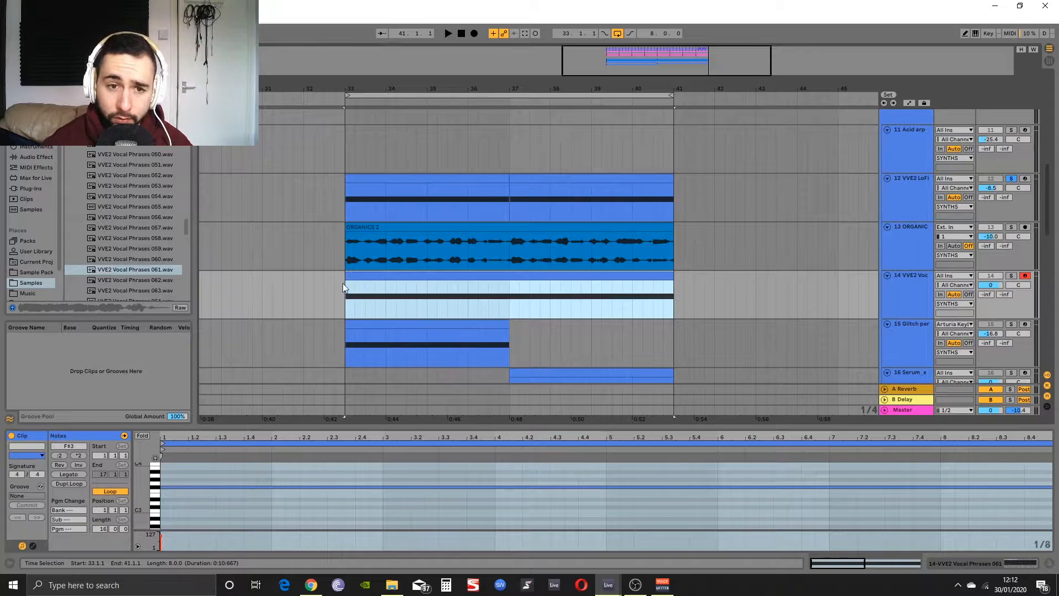
{"action": "scroll", "coordinate": [519, 284], "scroll_direction": "down", "scroll_amount": 2}
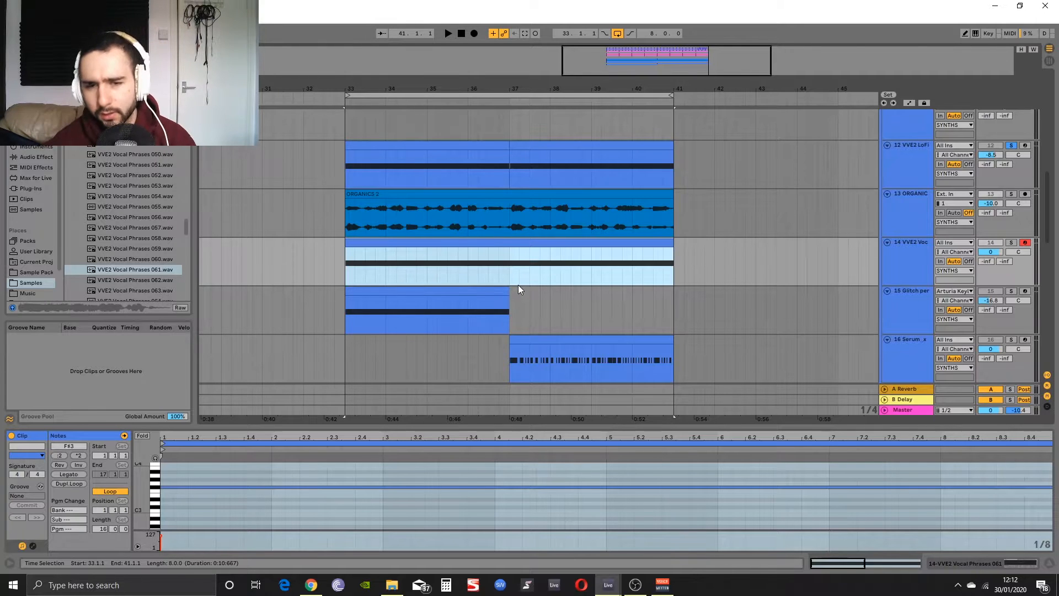
{"action": "scroll", "coordinate": [518, 285], "scroll_direction": "down", "scroll_amount": 2}
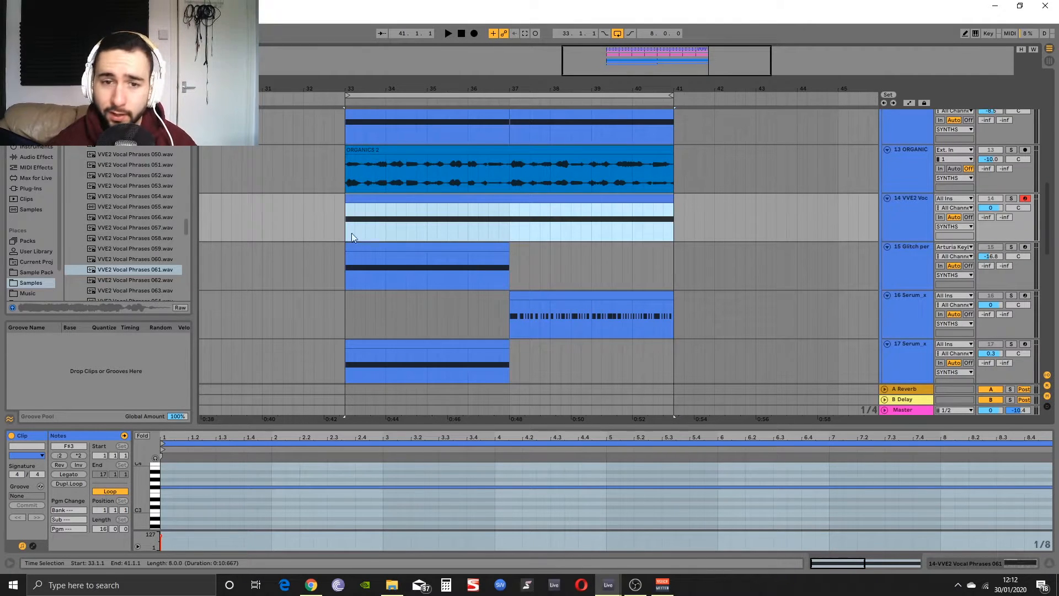
{"action": "left_click_drag", "start_coordinate": [665, 198], "coordinate": [613, 292]}
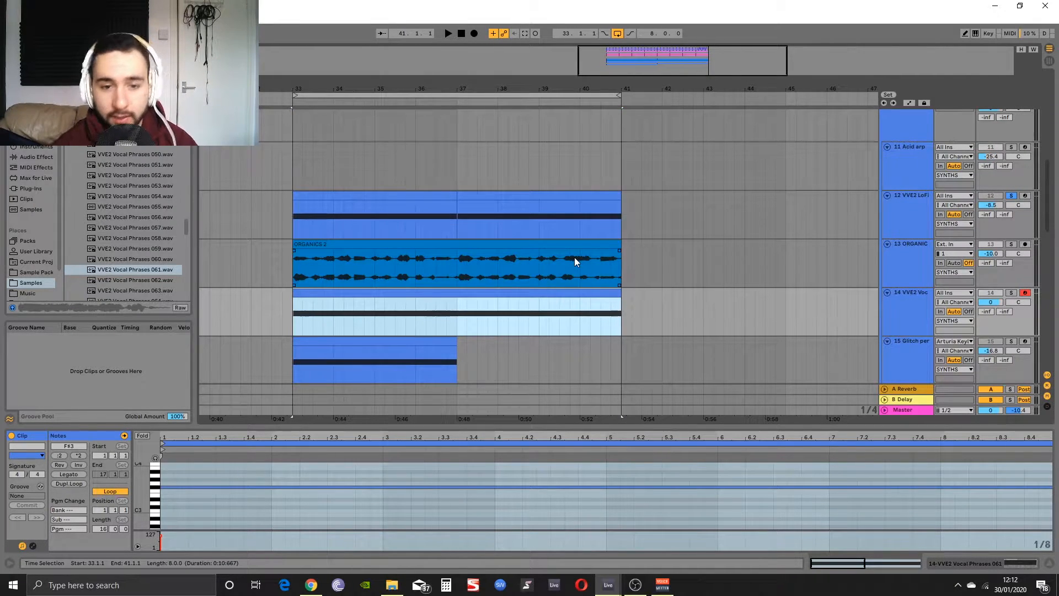
Solo the VVE2 Vocal Phrases 061 track and transpose the long note in its clip down an octave to F#2
{"action": "left_click_drag", "start_coordinate": [532, 308], "coordinate": [544, 245]}
{"action": "left_click", "coordinate": [913, 239]}
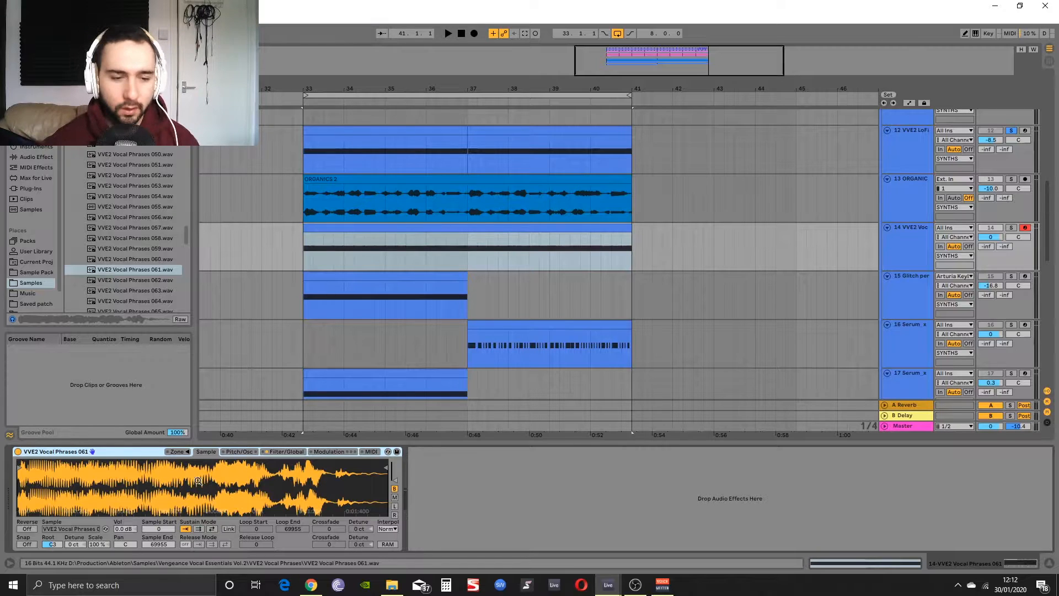
{"action": "left_click", "coordinate": [401, 256]}
{"action": "left_click", "coordinate": [1013, 228]}
{"action": "key", "text": "space"}
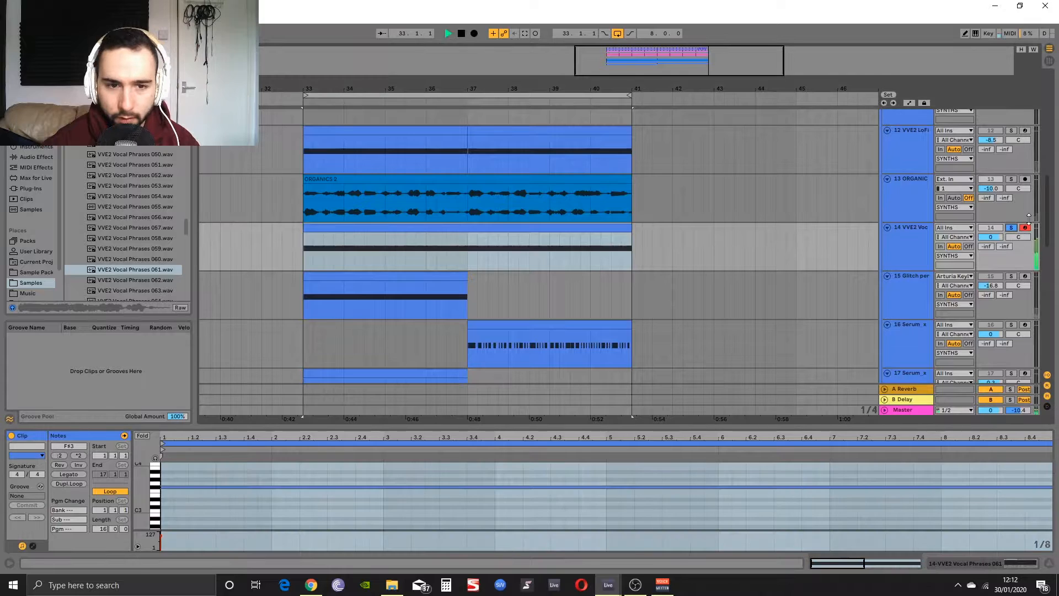
{"action": "left_click", "coordinate": [385, 511]}
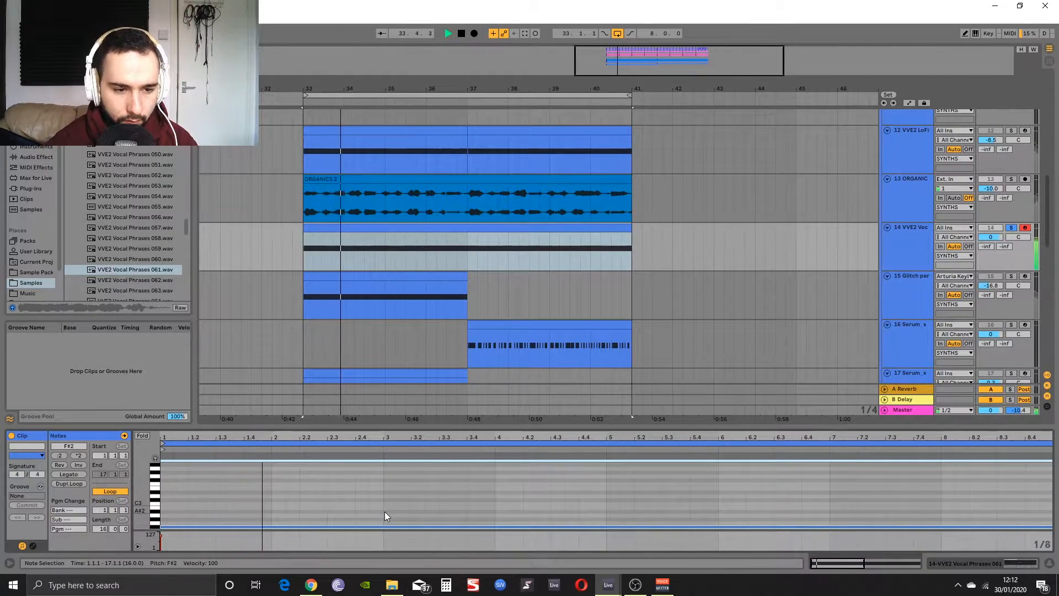
{"action": "key", "text": "space"}
Set the vocal Sampler's sustain mode to back-and-forth looping and shorten the loop so it ends at 36588
{"action": "left_click", "coordinate": [911, 229]}
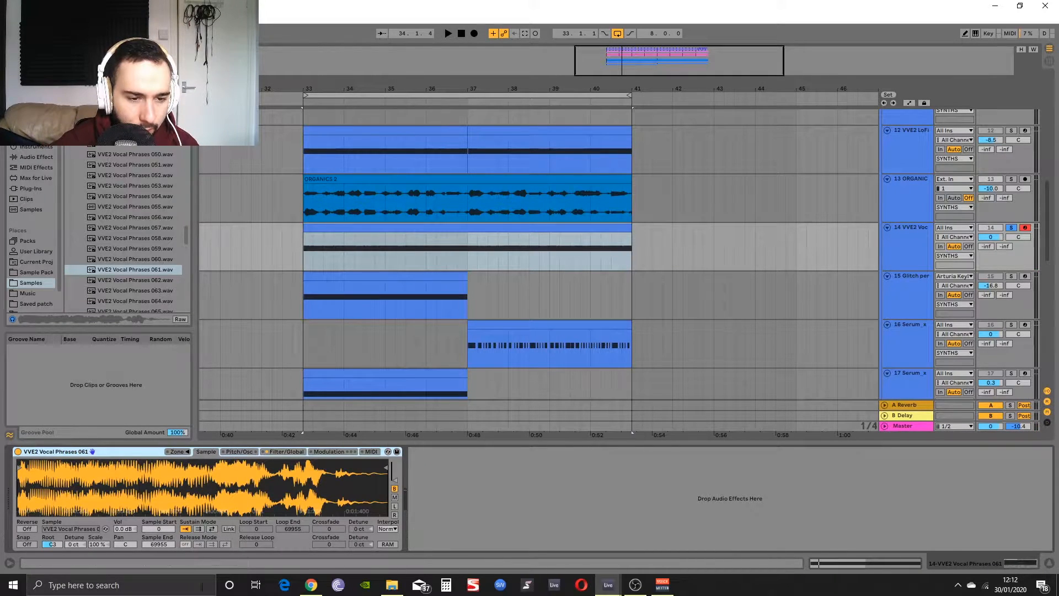
{"action": "left_click", "coordinate": [213, 529]}
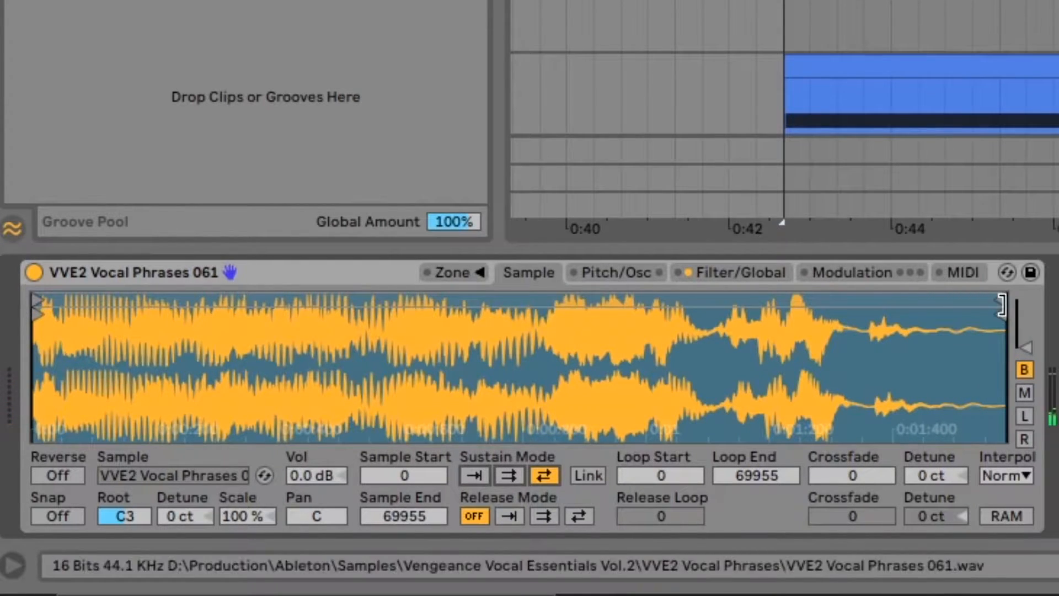
{"action": "left_click_drag", "start_coordinate": [1000, 301], "coordinate": [534, 302]}
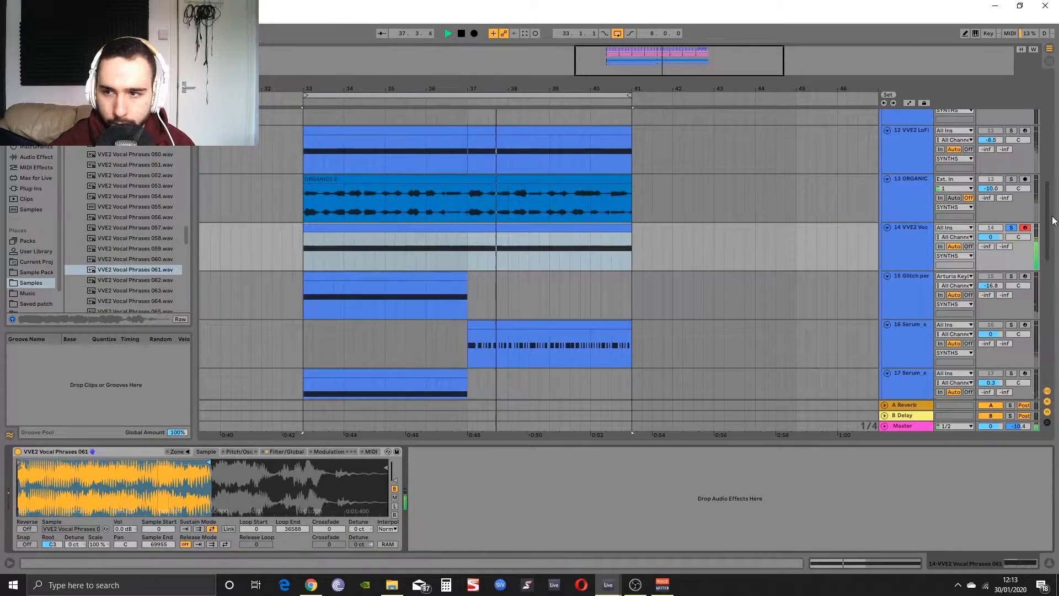
{"action": "scroll", "coordinate": [1053, 221], "scroll_direction": "up", "scroll_amount": 10}
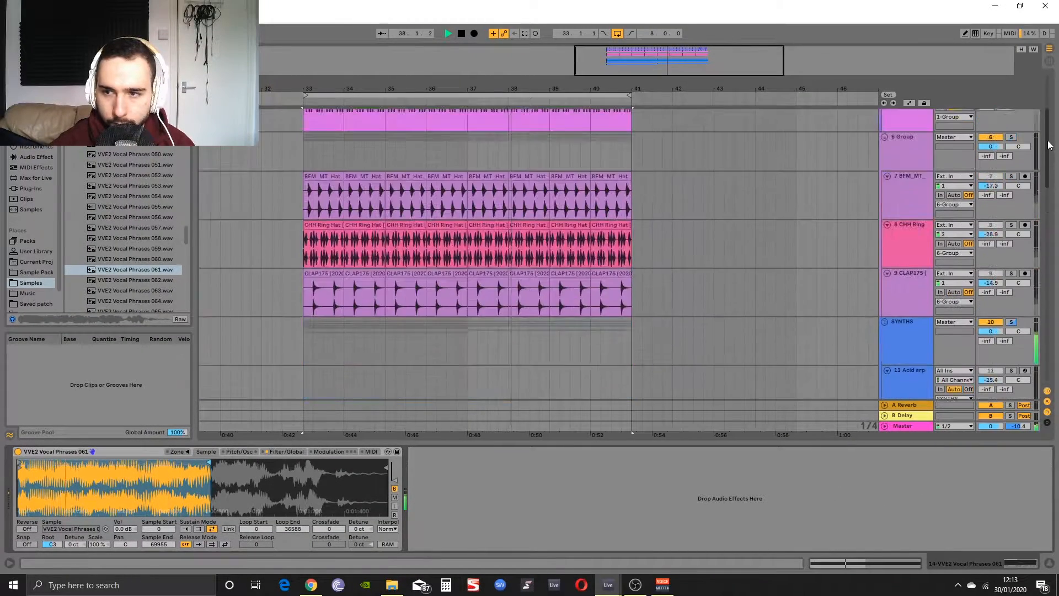
{"action": "scroll", "coordinate": [127, 226], "scroll_direction": "down", "scroll_amount": 3}
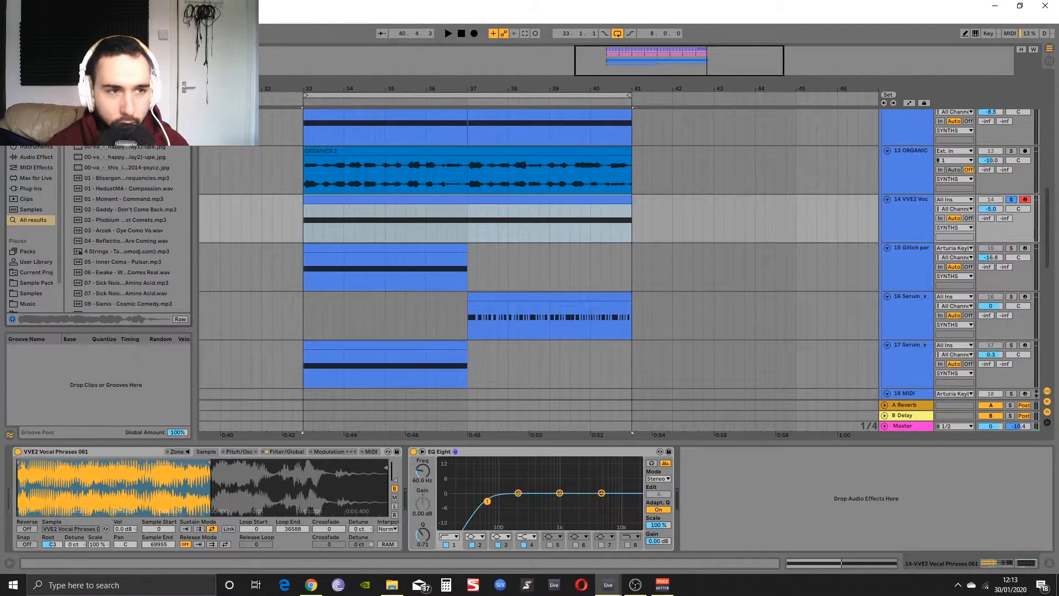
Insert a Compressor before EQ Eight with -14.7 dB threshold, makeup off and 1.45 dB output, and cut 190 Hz by 1.61 dB in the EQ
{"action": "left_click_drag", "start_coordinate": [118, 113], "coordinate": [407, 479]}
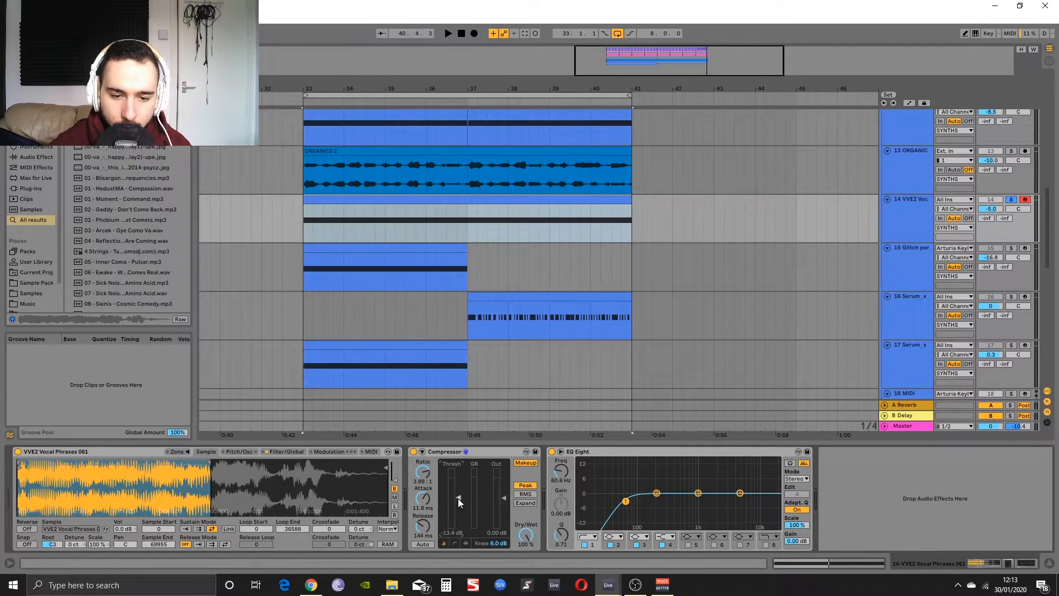
{"action": "key", "text": "space"}
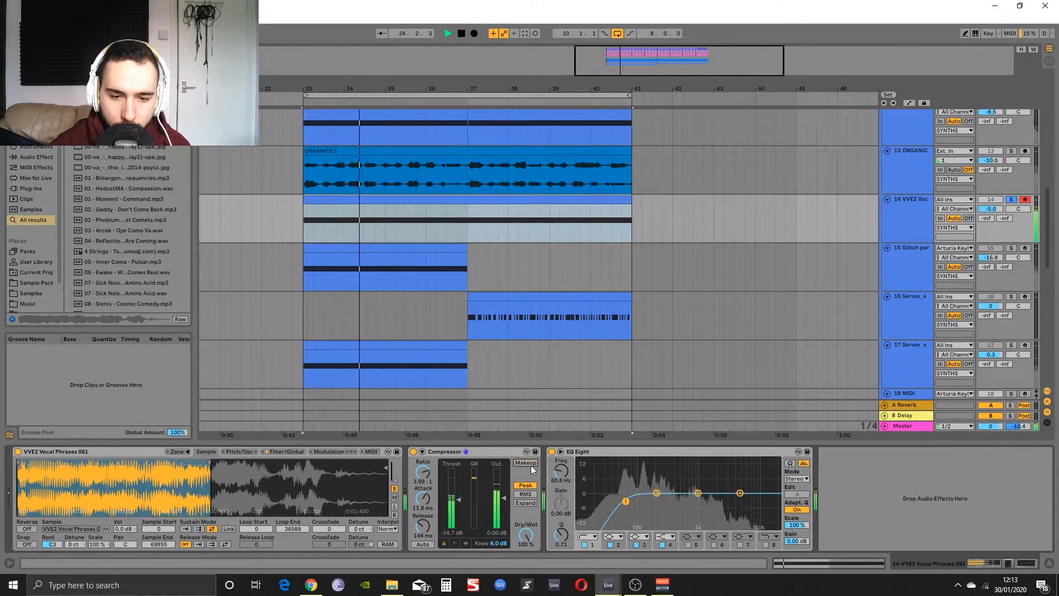
{"action": "left_click_drag", "start_coordinate": [502, 498], "coordinate": [503, 495]}
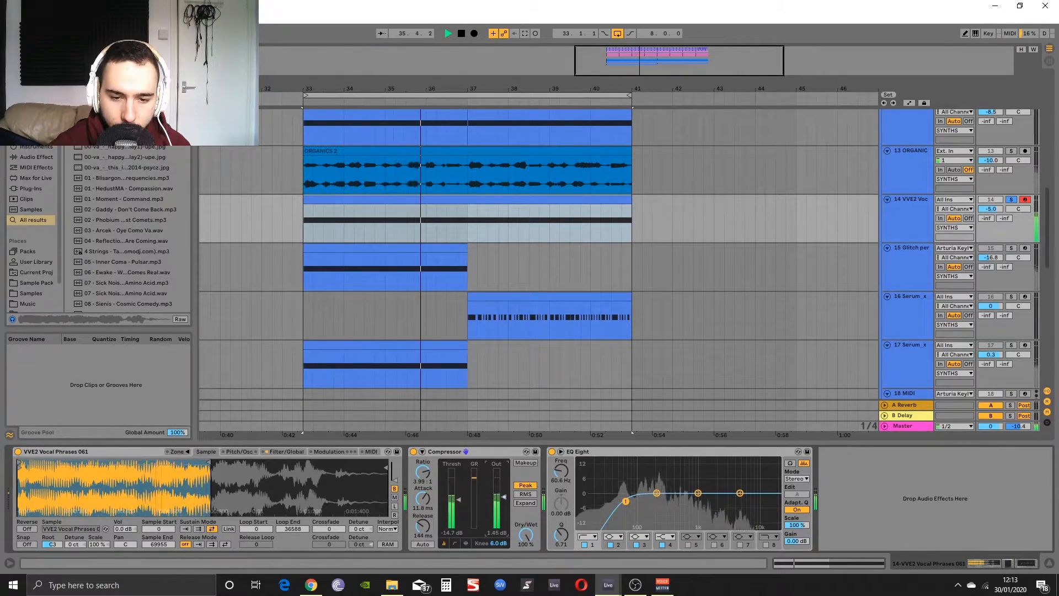
{"action": "key", "text": "space"}
{"action": "left_click_drag", "start_coordinate": [657, 493], "coordinate": [654, 497]}
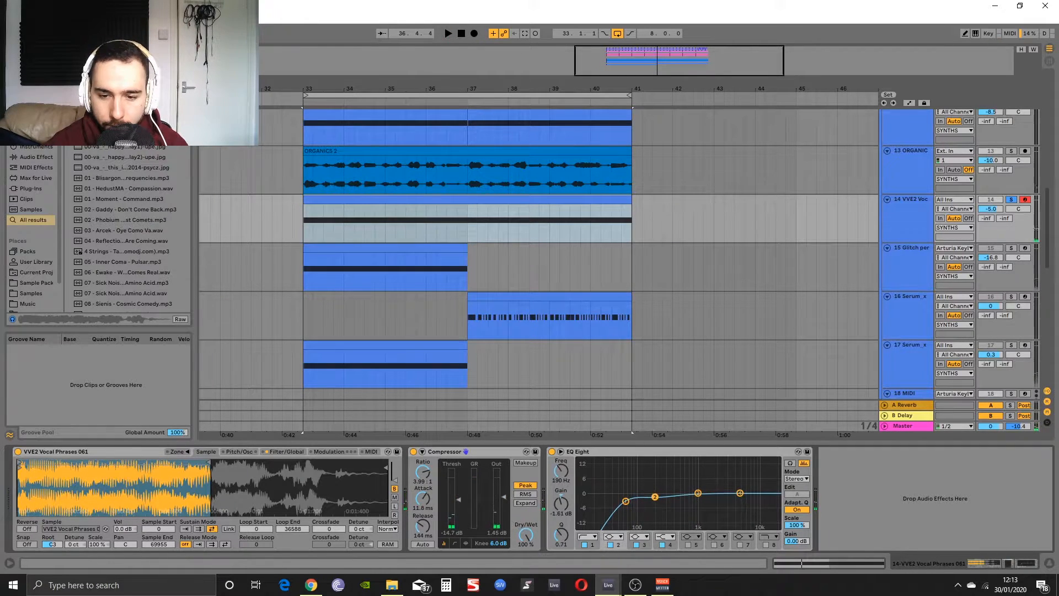
Enable LFO 1 in the vocal Sampler's modulation with a stepped random waveform and a tempo-synced rate of 1/2
{"action": "left_click", "coordinate": [239, 451]}
{"action": "left_click", "coordinate": [274, 452]}
{"action": "left_click", "coordinate": [240, 452]}
{"action": "left_click", "coordinate": [327, 452]}
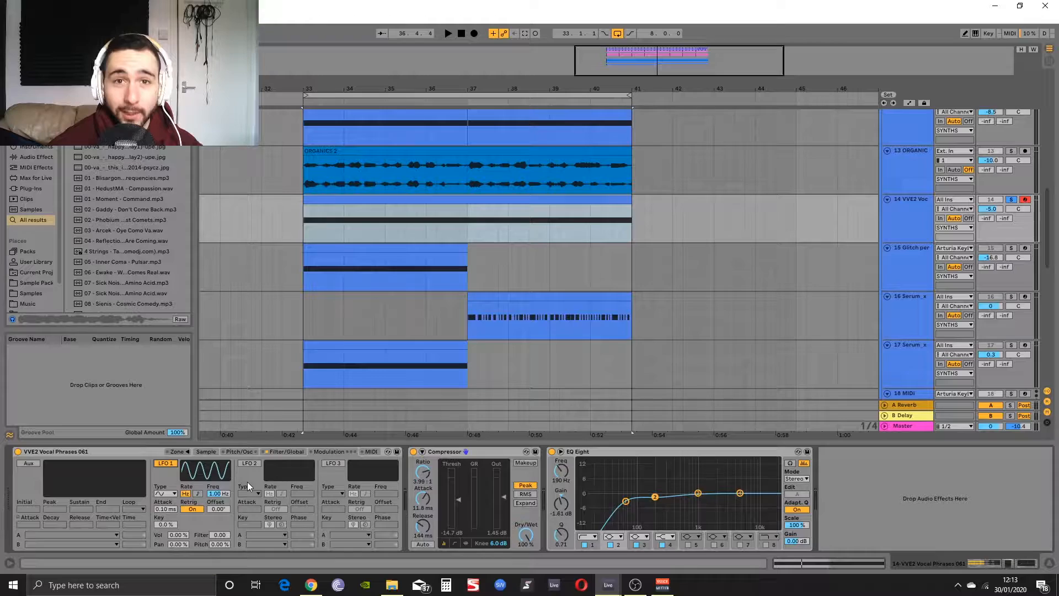
{"action": "key", "text": "space"}
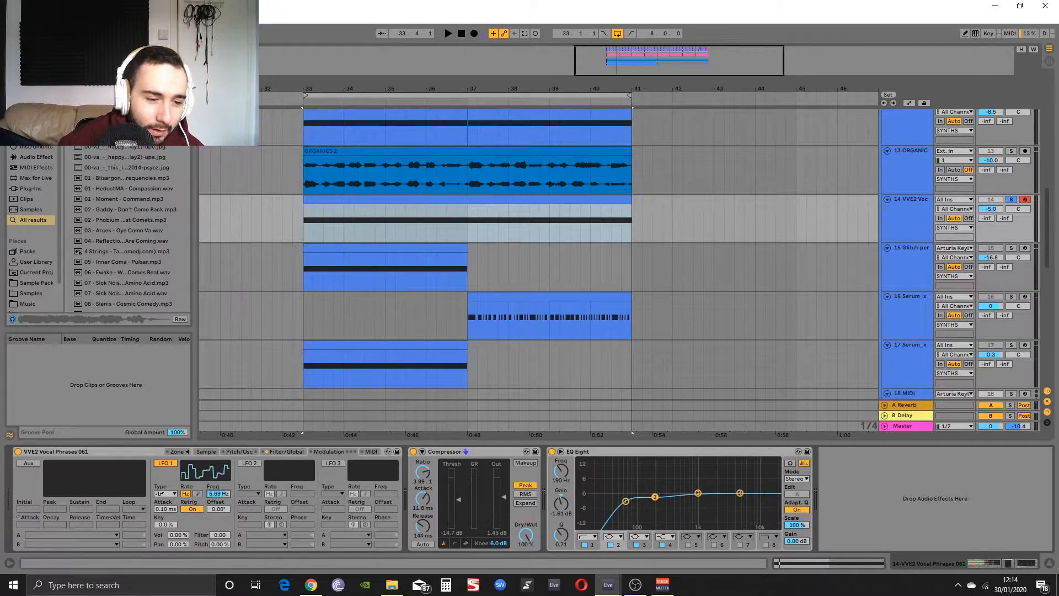
{"action": "key", "text": "space"}
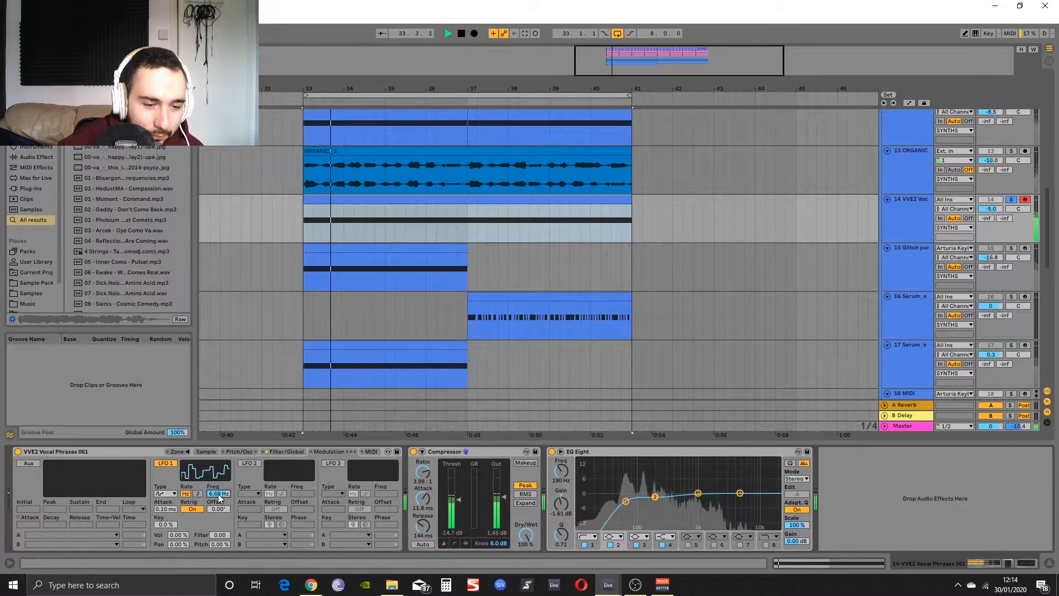
{"action": "left_click", "coordinate": [197, 494]}
{"action": "left_click_drag", "start_coordinate": [218, 493], "coordinate": [219, 484]}
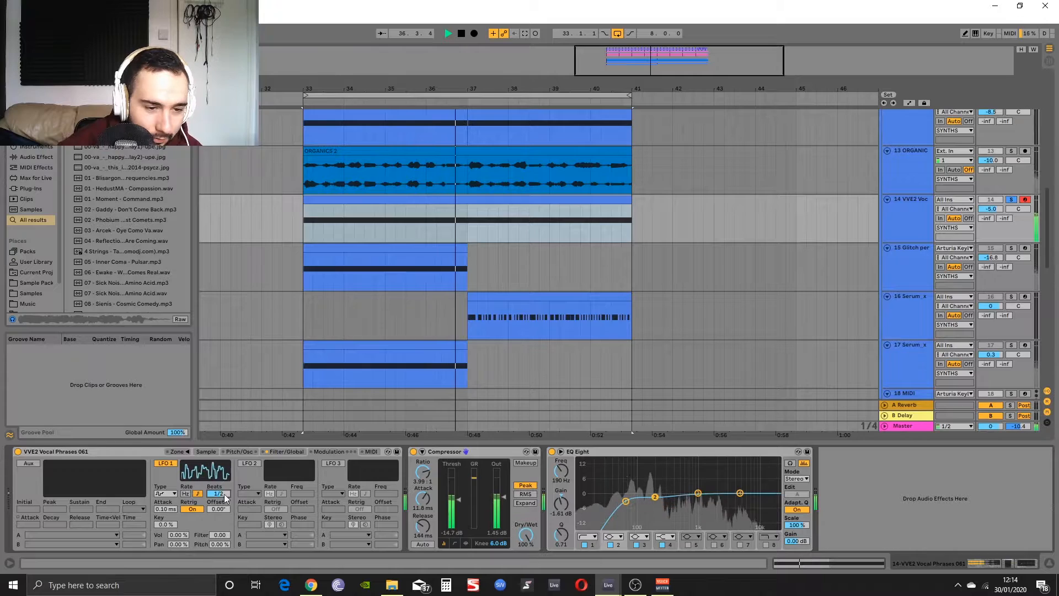
{"action": "key", "text": "space"}
Set LFO 1's pitch modulation amount to 100% while auditioning the loop
{"action": "left_click_drag", "start_coordinate": [215, 544], "coordinate": [215, 515]}
{"action": "key", "text": "space"}
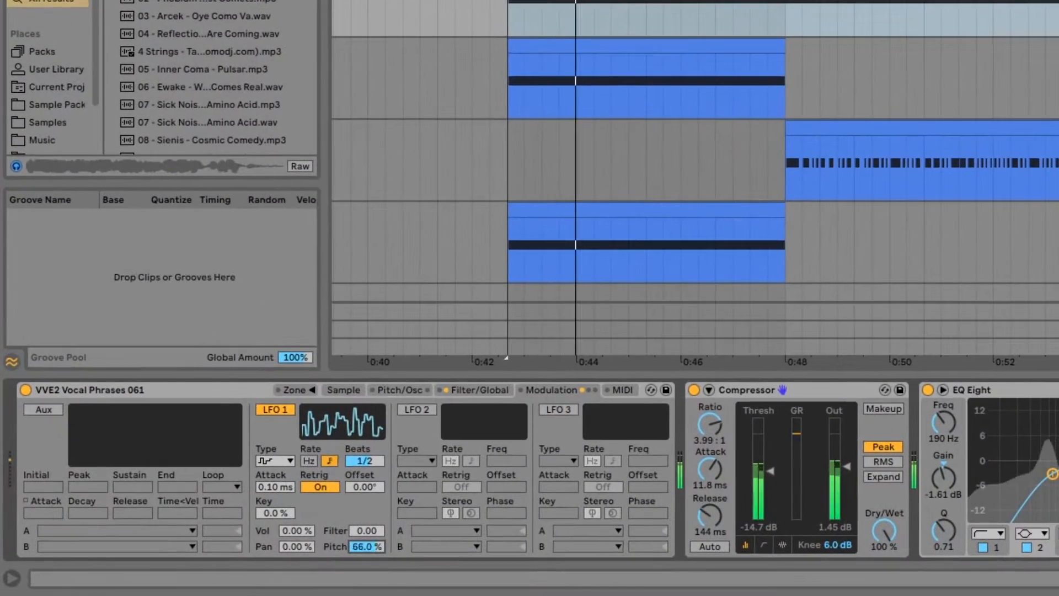
{"action": "left_click_drag", "start_coordinate": [359, 465], "coordinate": [359, 451]}
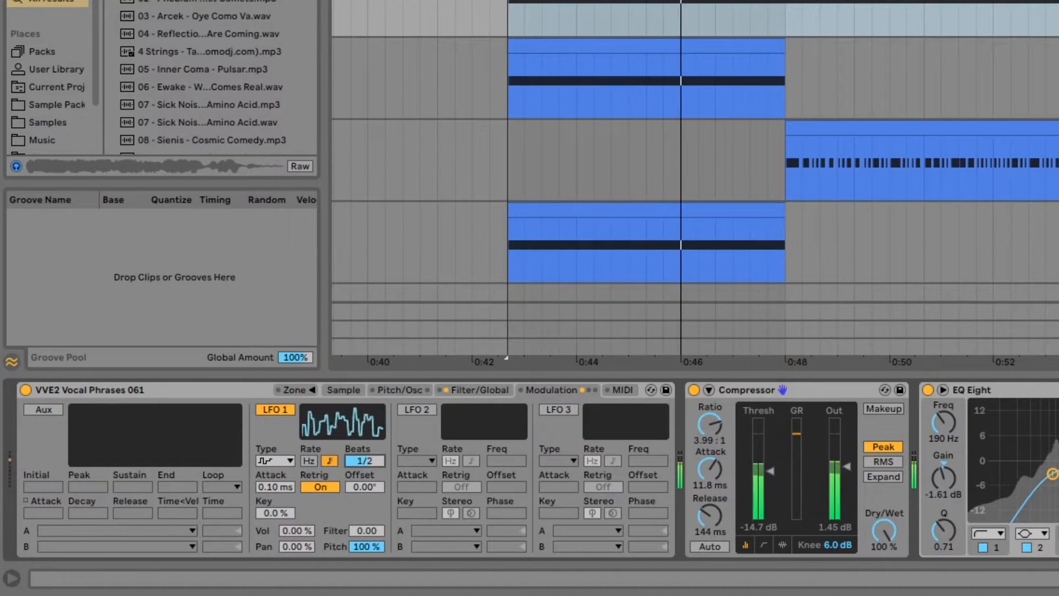
Change LFO 1 to a sine wave with a rate of 1 beat and set its pan modulation to 11.7%
{"action": "left_click", "coordinate": [277, 460]}
{"action": "left_click", "coordinate": [280, 469]}
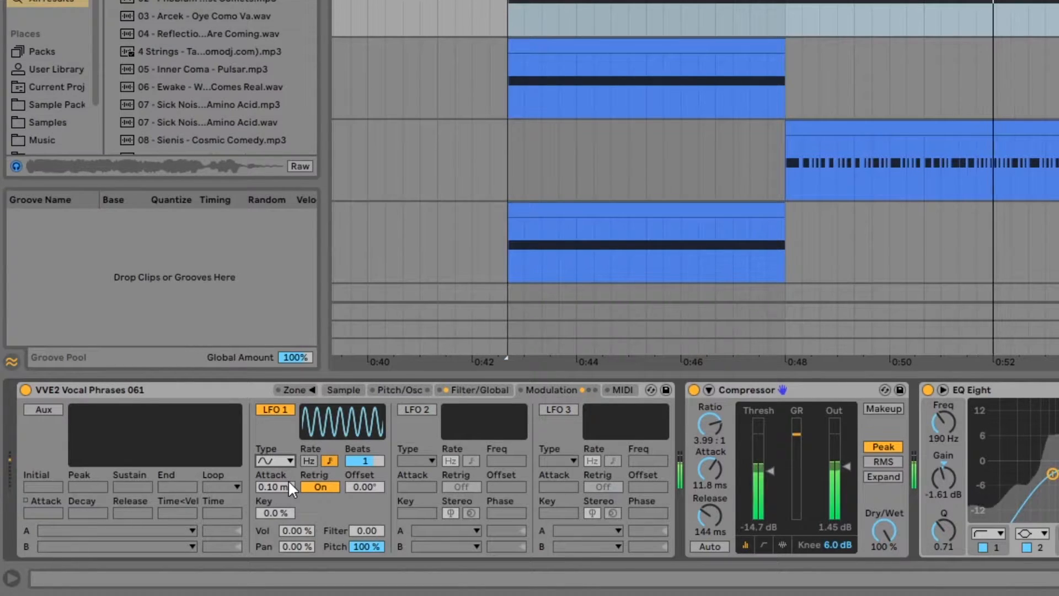
{"action": "left_click_drag", "start_coordinate": [301, 545], "coordinate": [301, 490]}
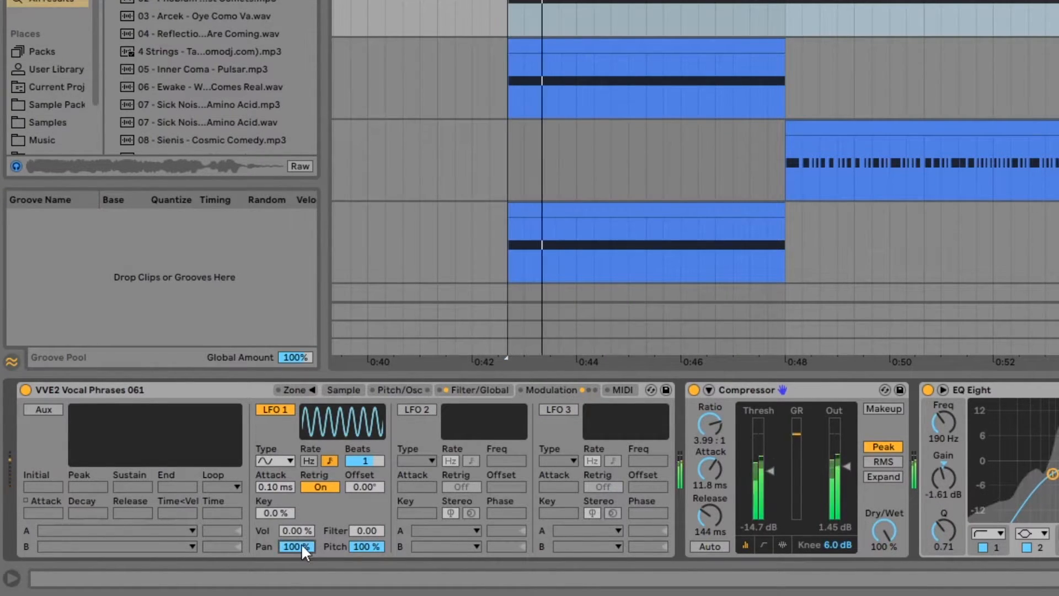
{"action": "left_click_drag", "start_coordinate": [301, 544], "coordinate": [301, 593]}
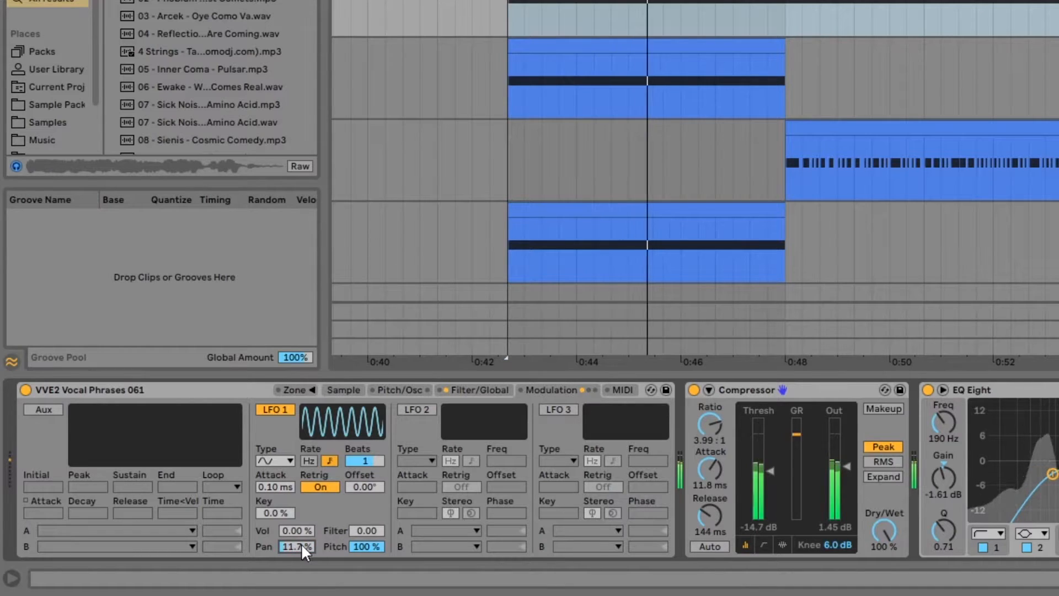
Set the vocal Sampler's pitch Spread to 100% and turn on its filter envelope
{"action": "left_click", "coordinate": [444, 390]}
{"action": "left_click", "coordinate": [402, 388]}
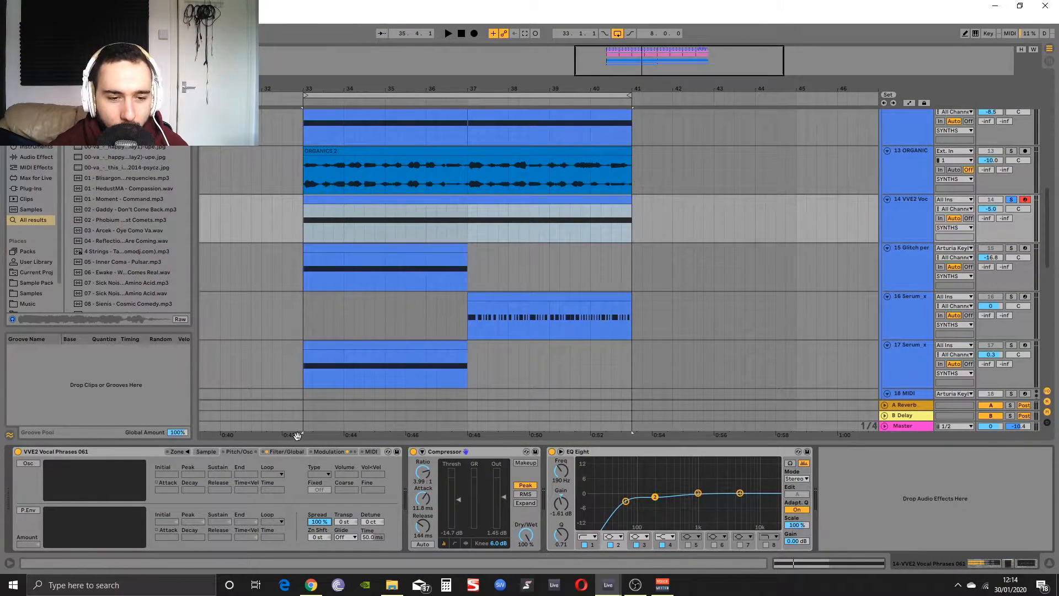
{"action": "scroll", "coordinate": [454, 190], "scroll_direction": "up", "scroll_amount": 3}
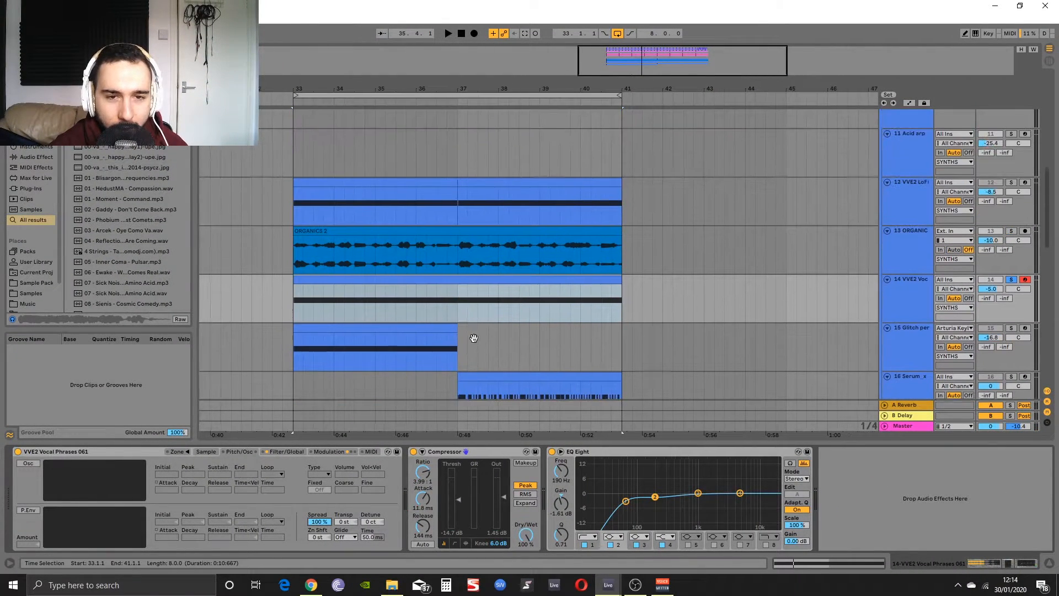
{"action": "left_click", "coordinate": [286, 452]}
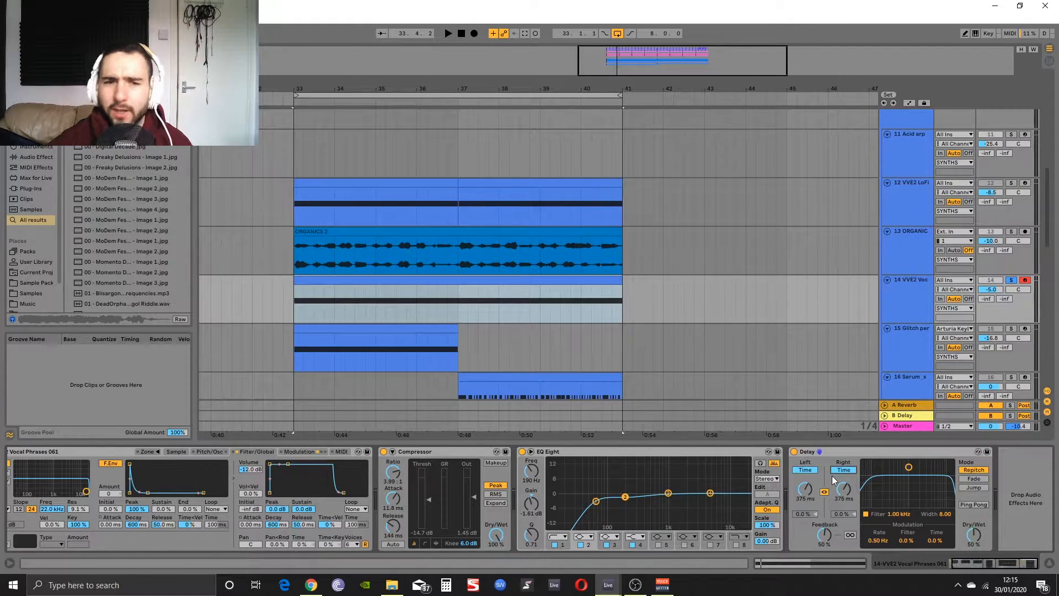
Add a Delay after EQ Eight using unsynced 19.2 ms times on both channels, with its filter at about 2.2 kHz and width 5.53
{"action": "left_click_drag", "start_coordinate": [844, 497], "coordinate": [844, 502]}
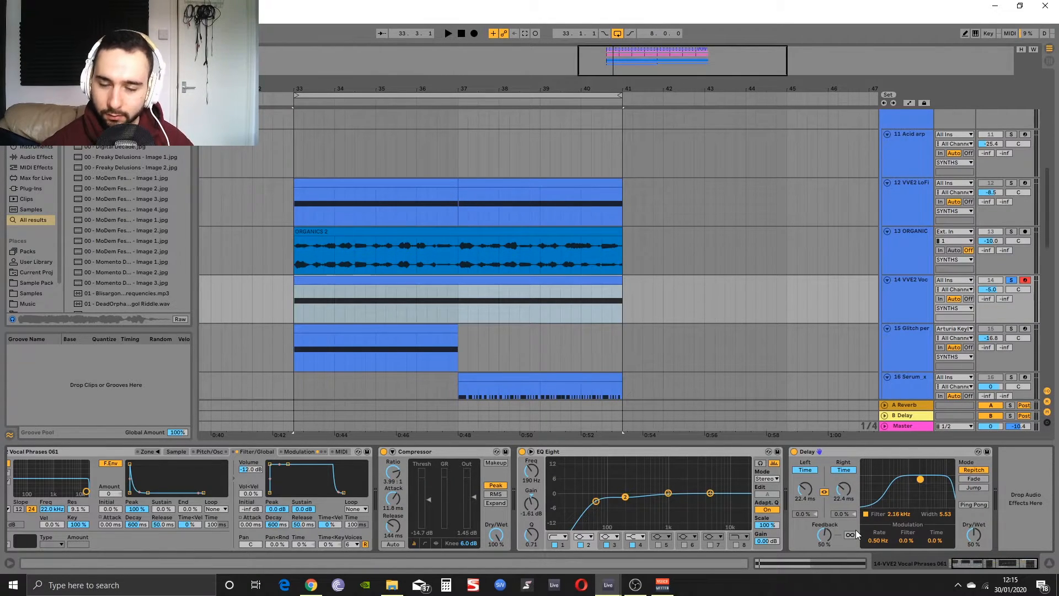
{"action": "key", "text": "space"}
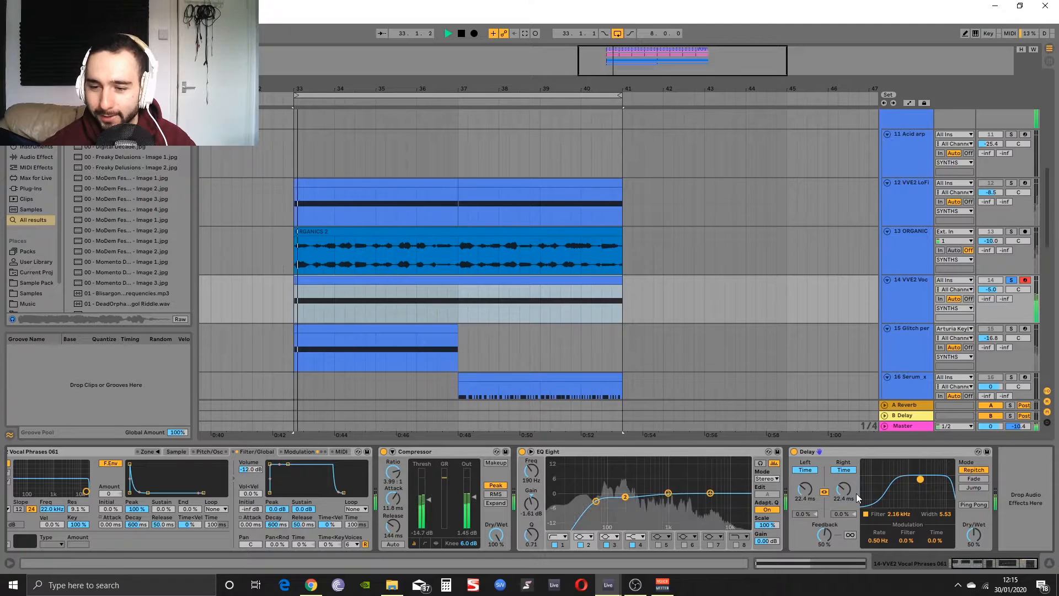
{"action": "left_click_drag", "start_coordinate": [849, 490], "coordinate": [846, 492]}
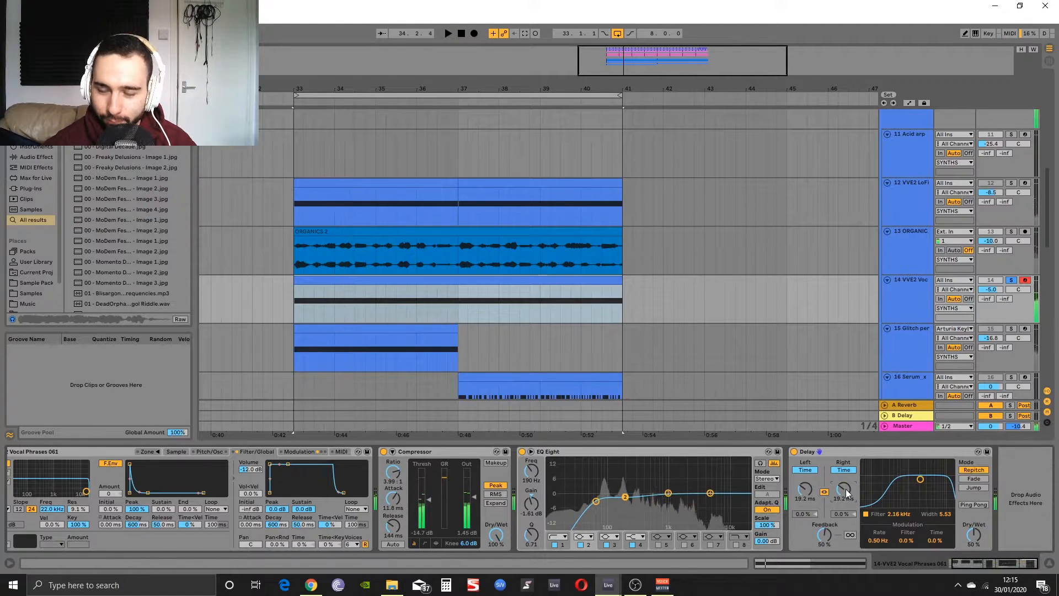
{"action": "key", "text": "space"}
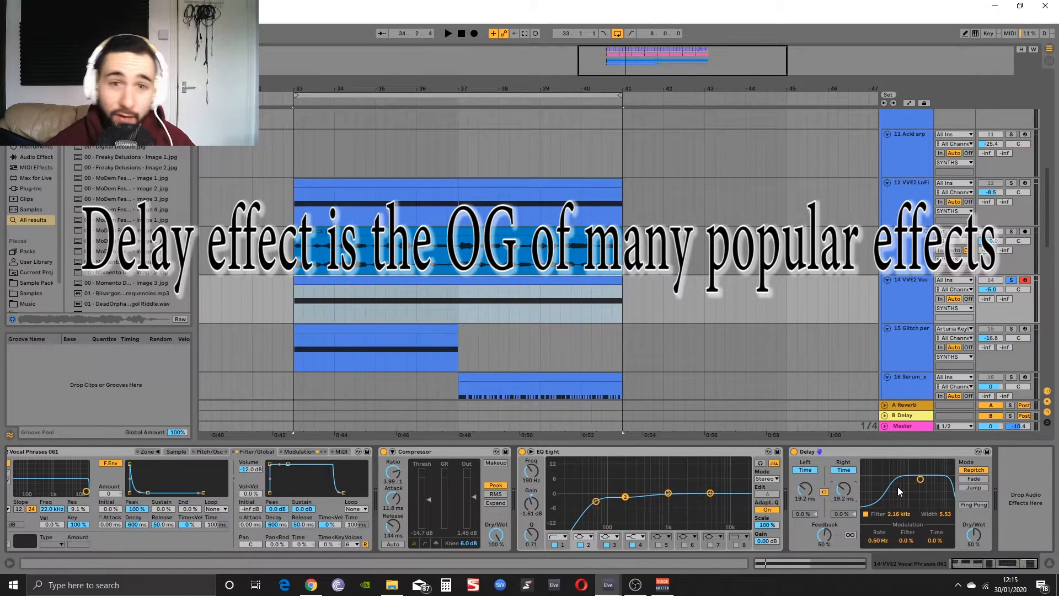
Set both Delay times to 22.3 ms and raise the feedback to 72% while listening to the loop
{"action": "left_click_drag", "start_coordinate": [843, 489], "coordinate": [842, 483]}
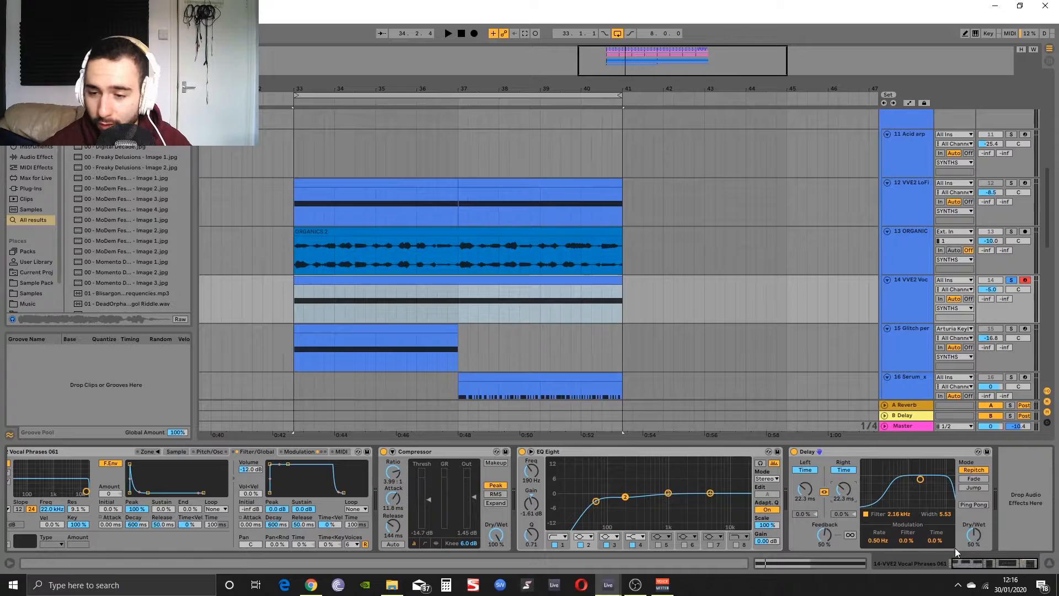
{"action": "left_click_drag", "start_coordinate": [830, 536], "coordinate": [829, 534]}
{"action": "key", "text": "space"}
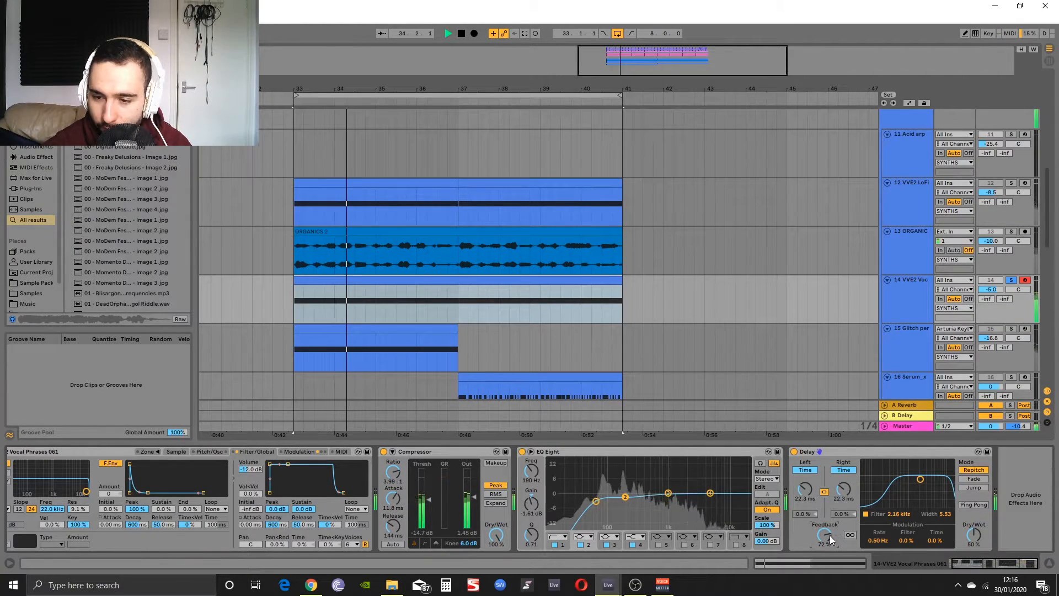
{"action": "mouse_move", "coordinate": [847, 494]}
{"action": "left_mouse_down"}
{"action": "mouse_move", "coordinate": [847, 472]}
{"action": "mouse_move", "coordinate": [847, 516]}
{"action": "mouse_move", "coordinate": [848, 494]}
{"action": "left_mouse_up"}
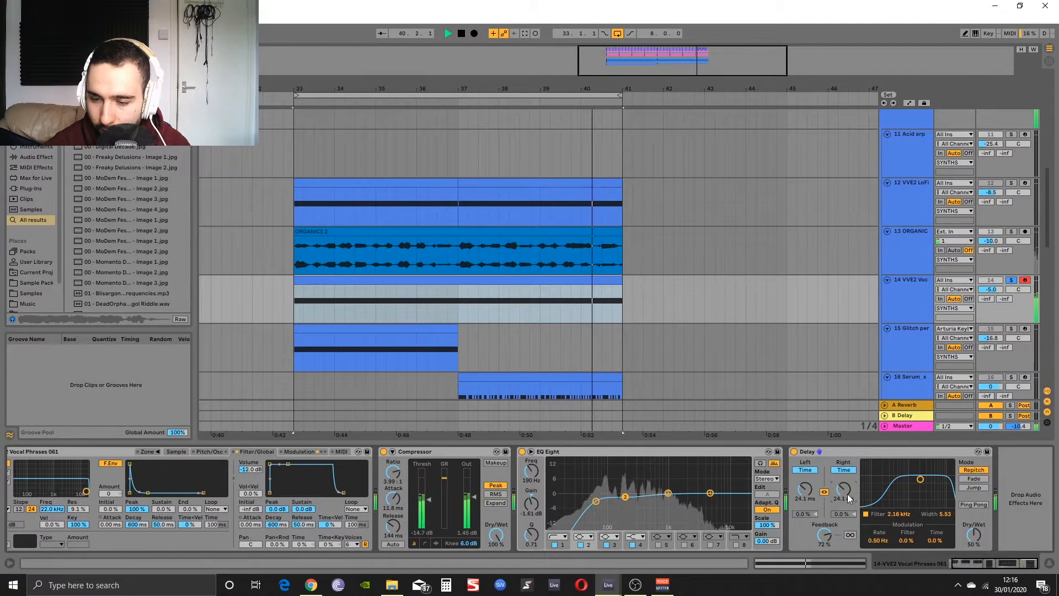
{"action": "left_click_drag", "start_coordinate": [847, 491], "coordinate": [845, 496]}
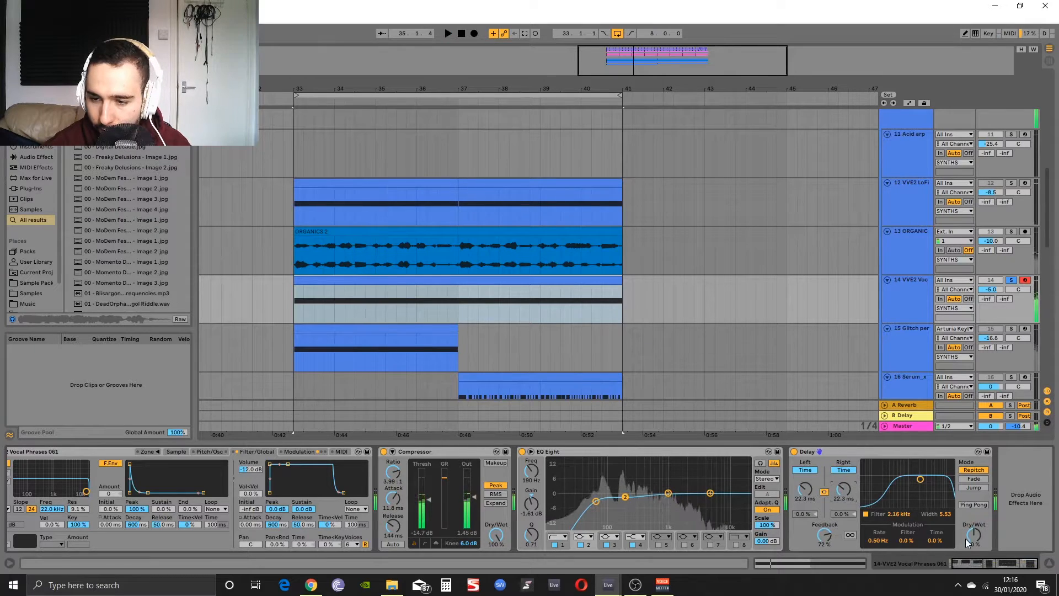
Set the Delay's feedback to 76% and its Dry/Wet to 60%, and fold up the EQ Eight device
{"action": "left_click_drag", "start_coordinate": [824, 535], "coordinate": [826, 531]}
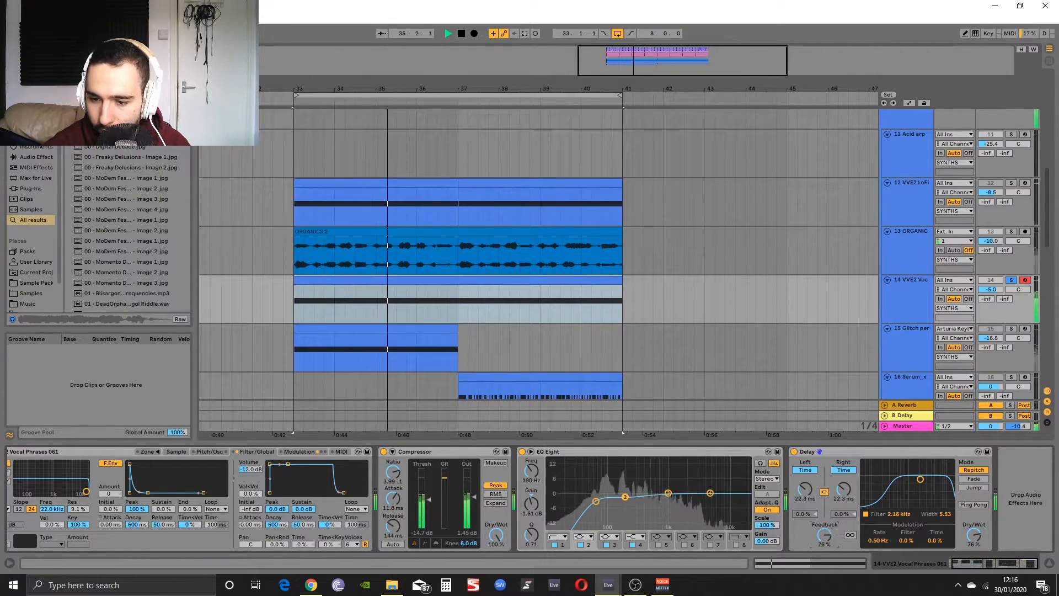
{"action": "left_click", "coordinate": [972, 504]}
{"action": "mouse_move", "coordinate": [974, 535]}
{"action": "left_mouse_down"}
{"action": "mouse_move", "coordinate": [974, 545]}
{"action": "mouse_move", "coordinate": [974, 533]}
{"action": "left_mouse_up"}
{"action": "left_click", "coordinate": [974, 505]}
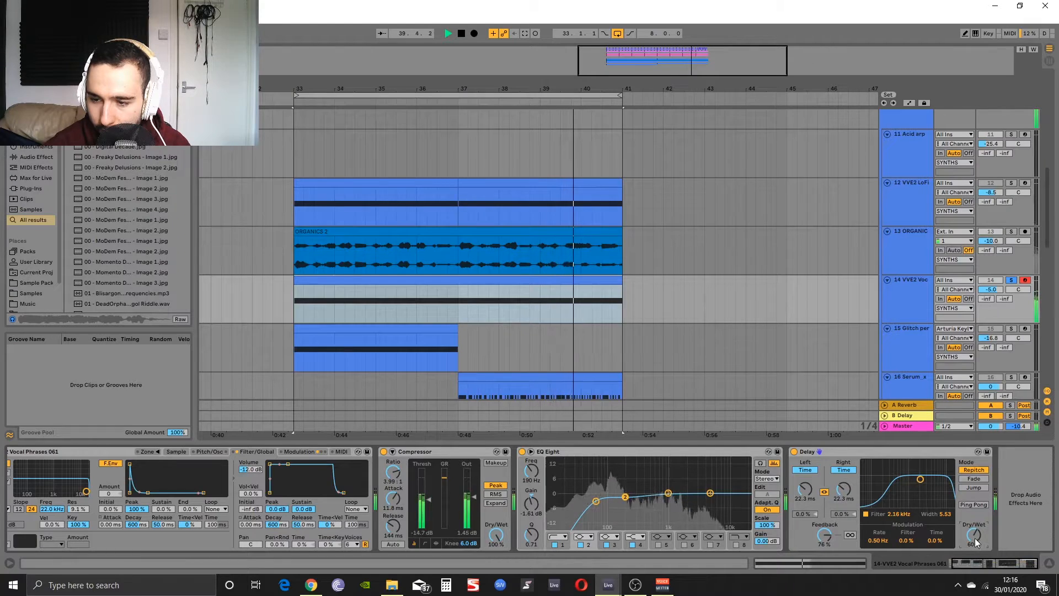
{"action": "key", "text": "space"}
{"action": "double_click", "coordinate": [585, 451]}
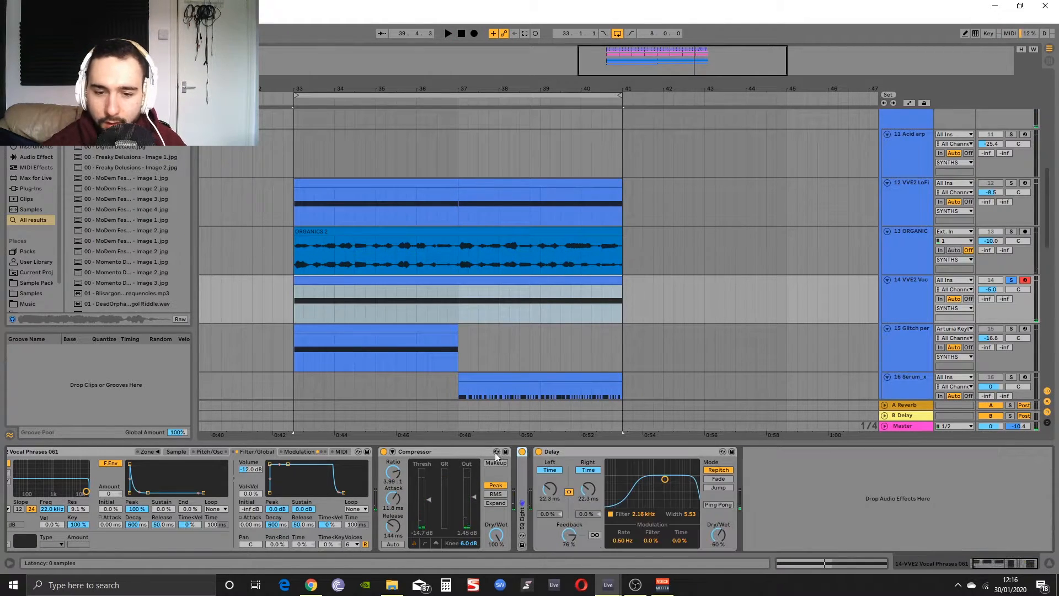
Fold up the Compressor, search the browser for chorus and phaser effects, and add a Phaser after the Delay
{"action": "double_click", "coordinate": [479, 453]}
{"action": "key", "text": "ctrl+f"}
{"action": "type", "text": "ch"}
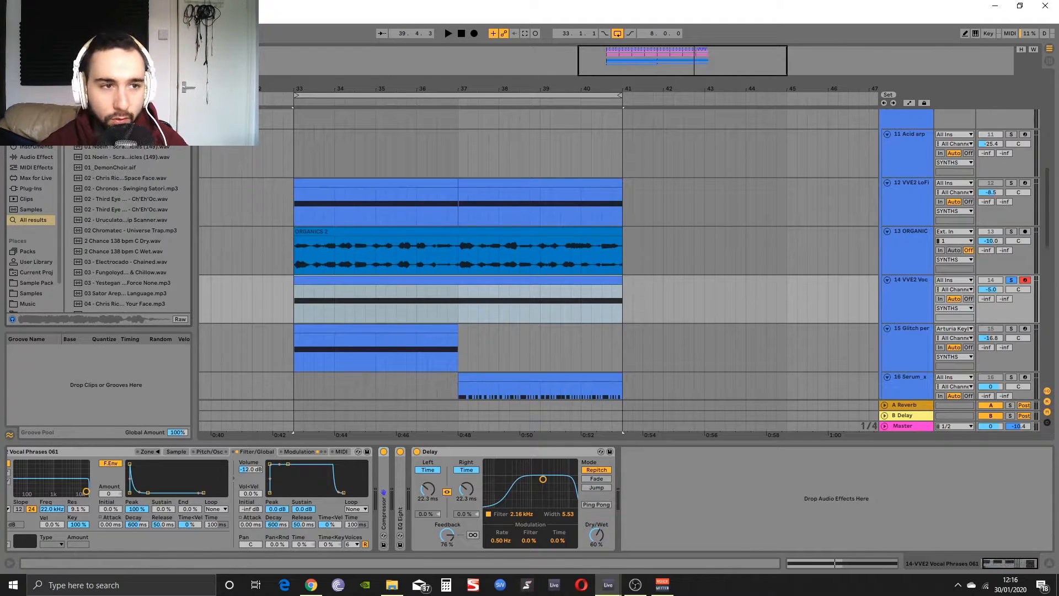
{"action": "type", "text": "orus"}
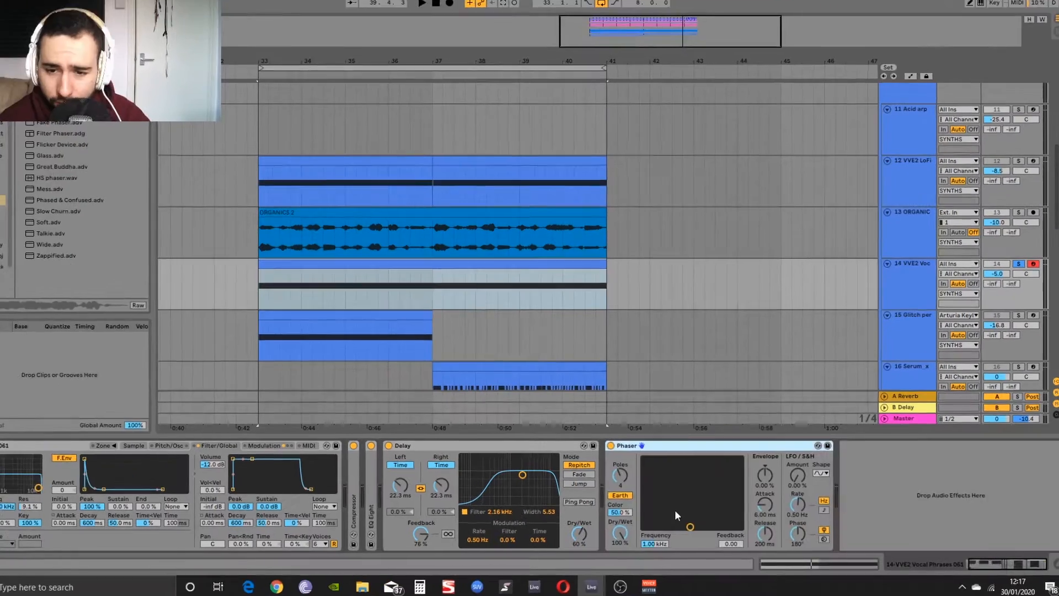
Switch the Phaser to Space mode and set its frequency to 1.05 kHz with feedback of about 0.82
{"action": "left_click_drag", "start_coordinate": [675, 510], "coordinate": [712, 481]}
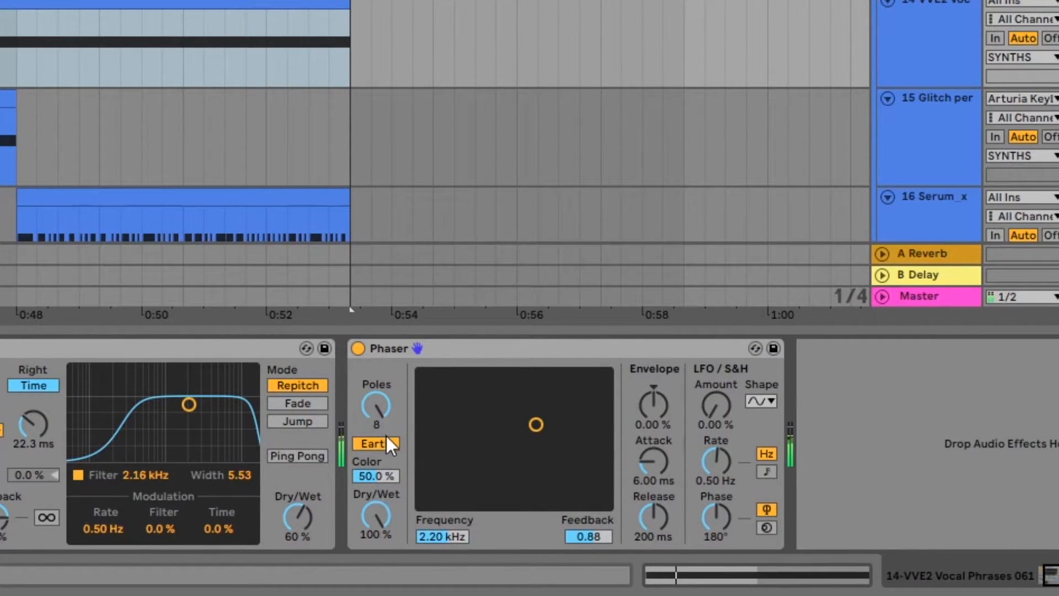
{"action": "left_click", "coordinate": [386, 445]}
{"action": "mouse_move", "coordinate": [518, 450]}
{"action": "left_mouse_down"}
{"action": "mouse_move", "coordinate": [509, 424]}
{"action": "mouse_move", "coordinate": [500, 479]}
{"action": "mouse_move", "coordinate": [528, 445]}
{"action": "mouse_move", "coordinate": [511, 437]}
{"action": "mouse_move", "coordinate": [605, 372]}
{"action": "mouse_move", "coordinate": [502, 469]}
{"action": "mouse_move", "coordinate": [512, 447]}
{"action": "left_mouse_up"}
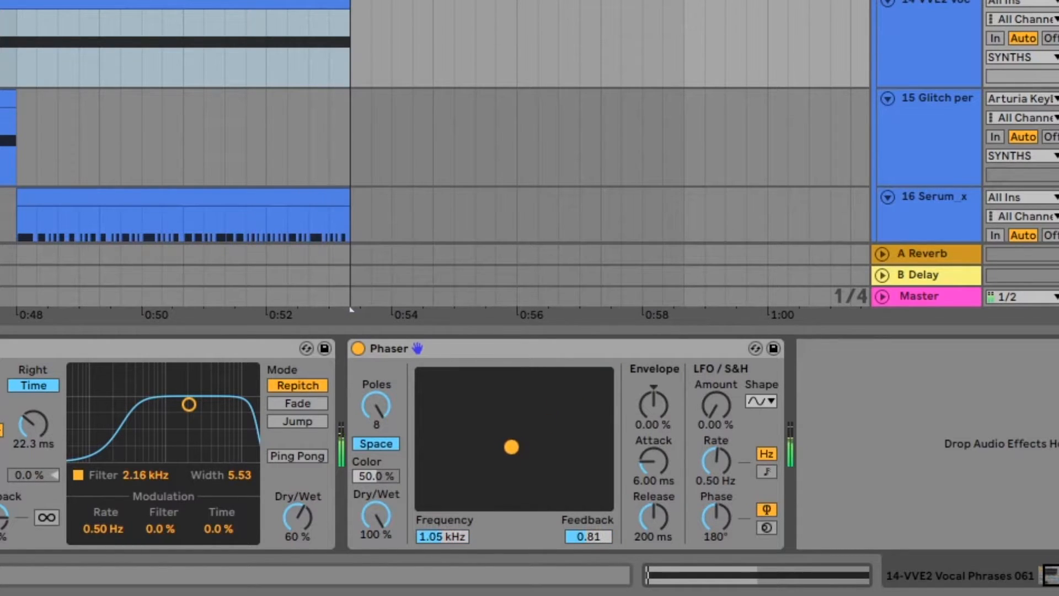
Give the Phaser a triangle LFO with an amount of 35.9% and set its Dry/Wet to 31%
{"action": "left_click", "coordinate": [763, 402]}
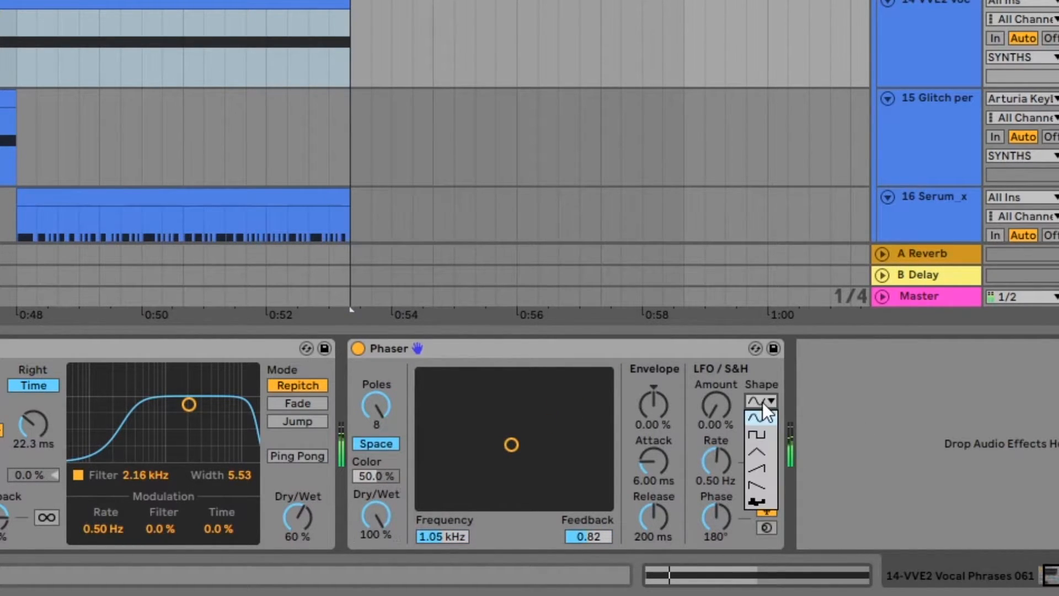
{"action": "left_click", "coordinate": [754, 443]}
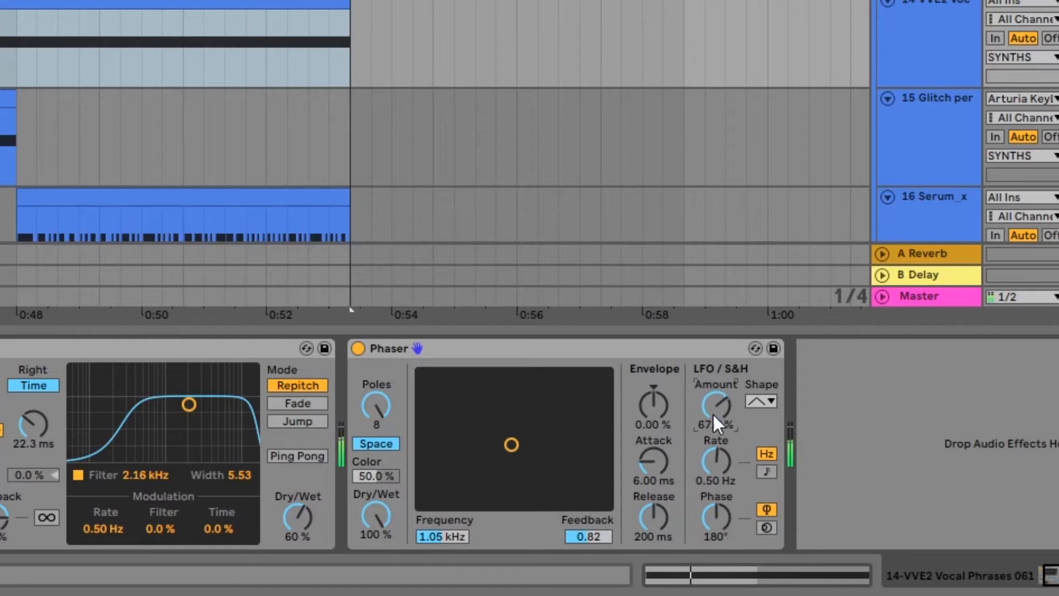
{"action": "left_click_drag", "start_coordinate": [717, 430], "coordinate": [716, 463]}
{"action": "left_click_drag", "start_coordinate": [376, 516], "coordinate": [376, 570]}
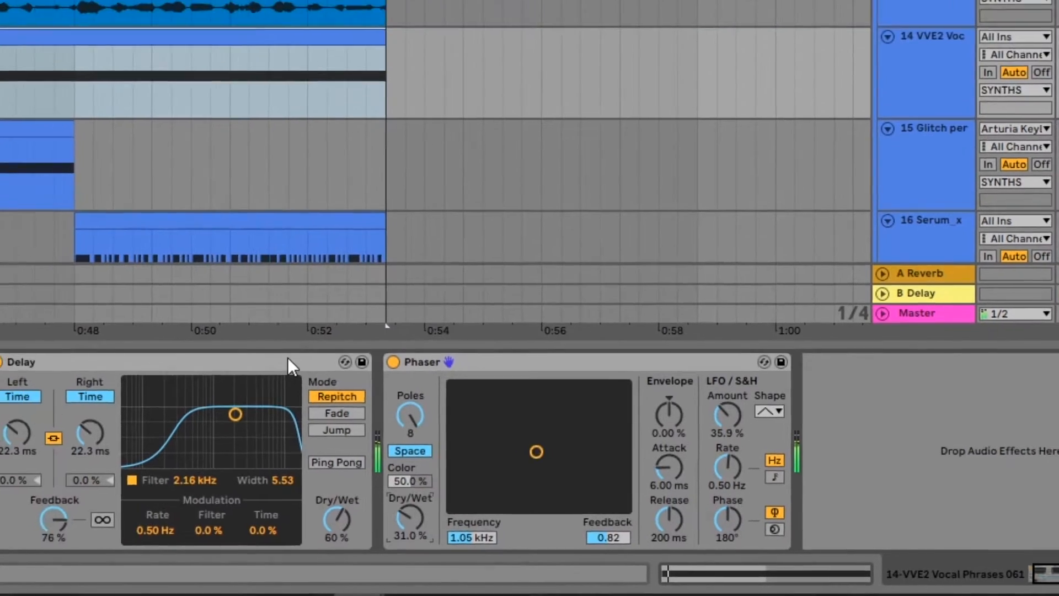
Fold up the Delay and the Phaser and add a second Delay at the end of the chain
{"action": "double_click", "coordinate": [247, 349]}
{"action": "double_click", "coordinate": [536, 349]}
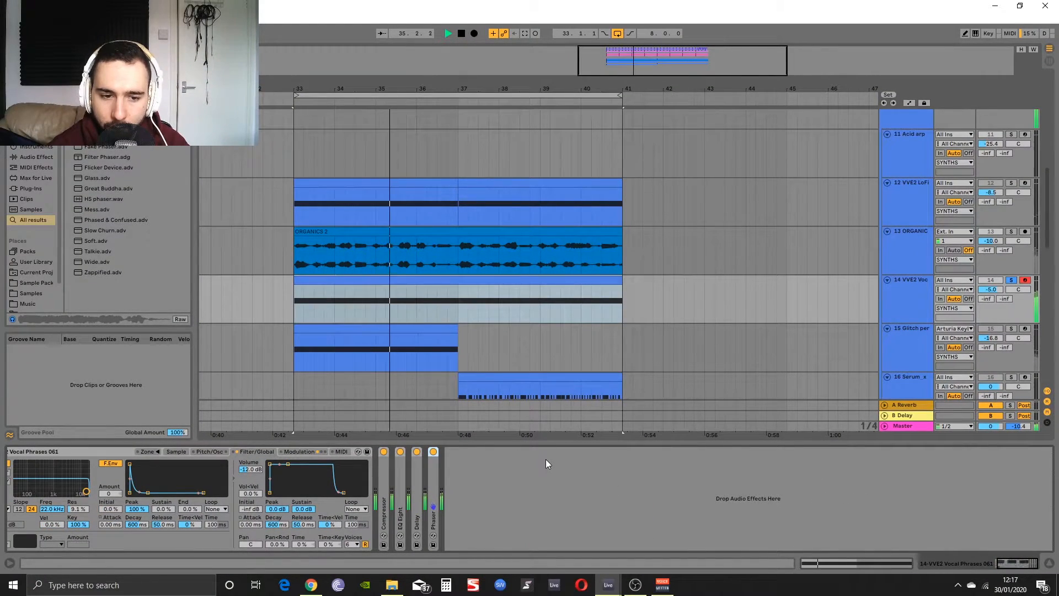
{"action": "key", "text": "space"}
{"action": "key", "text": "ctrl+f"}
{"action": "type", "text": "del"}
{"action": "left_click_drag", "start_coordinate": [97, 76], "coordinate": [538, 513]}
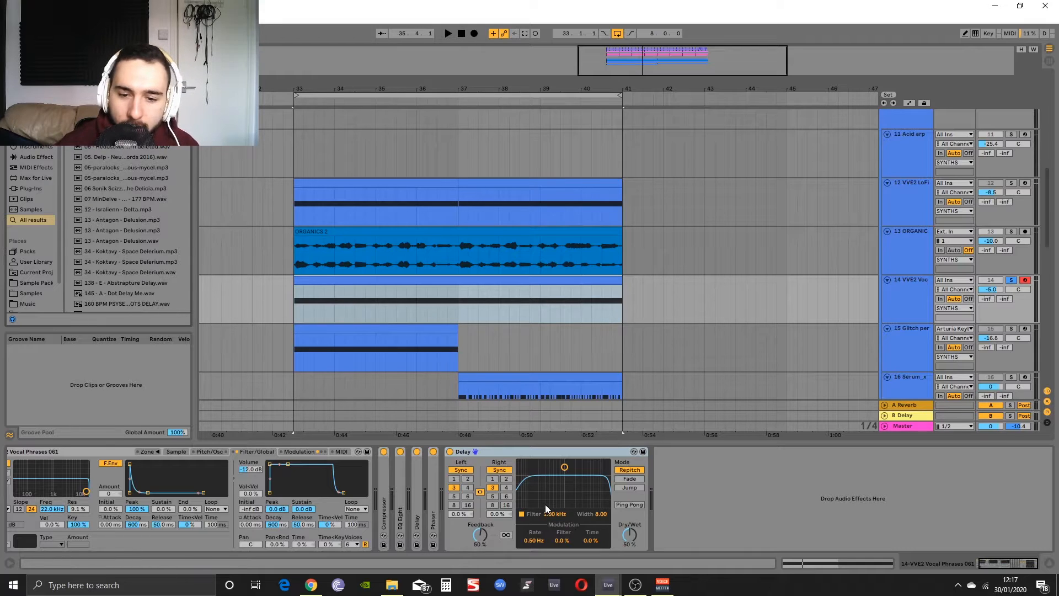
Set the second Delay's filter to 1.81 kHz, width to 5.53 and Dry/Wet to 67%, and enable Ping Pong while auditioning the loop
{"action": "key", "text": "space"}
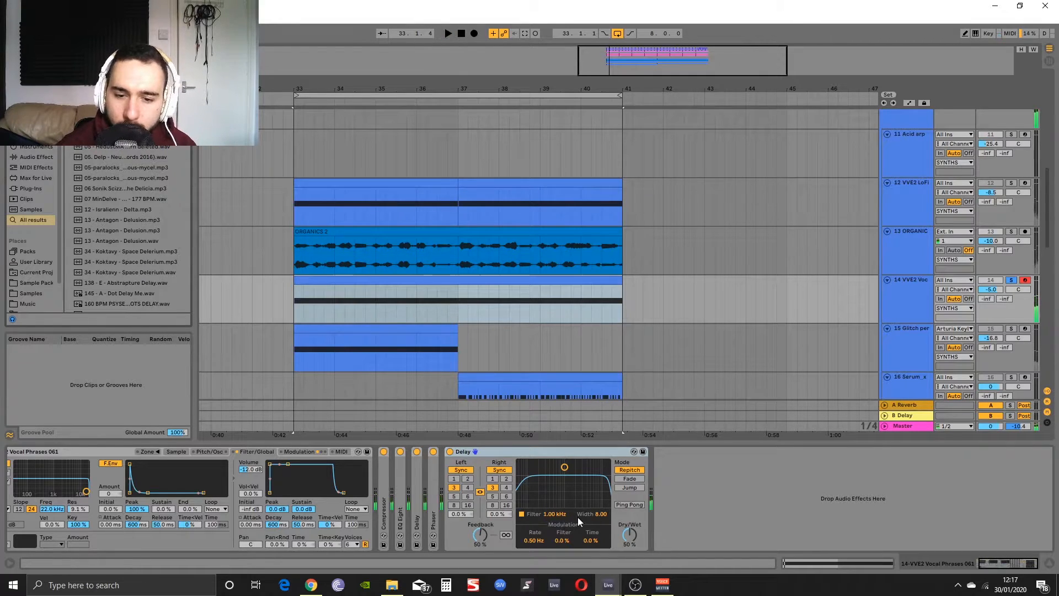
{"action": "left_click_drag", "start_coordinate": [627, 540], "coordinate": [556, 517]}
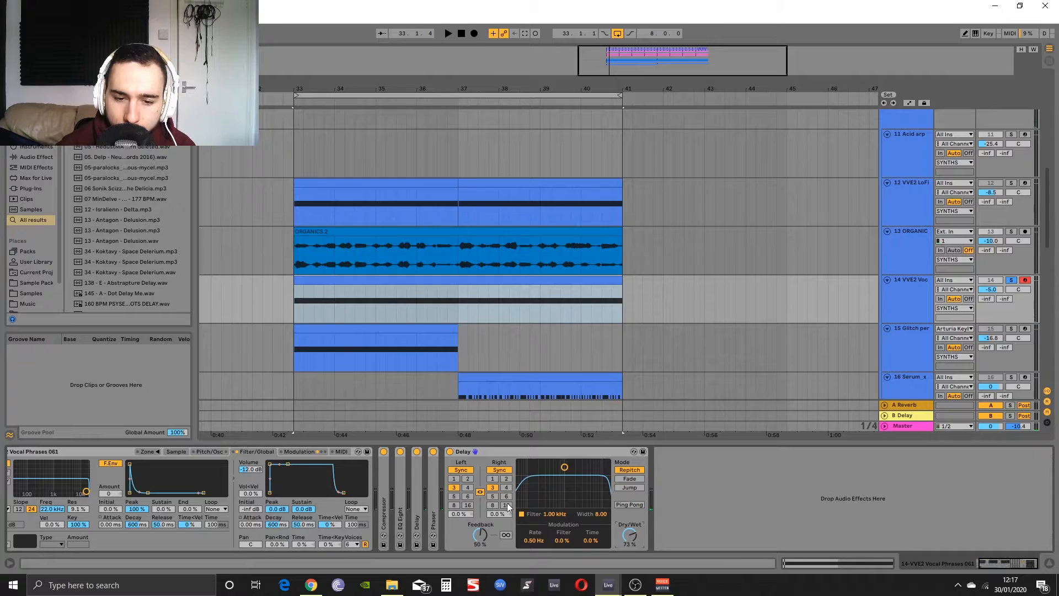
{"action": "key", "text": "space"}
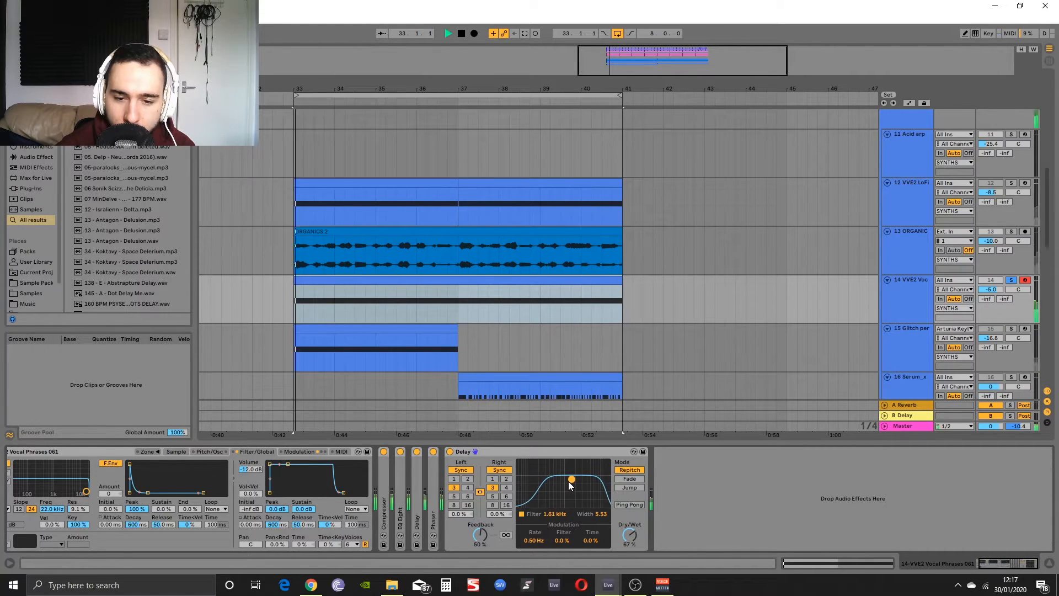
{"action": "left_click", "coordinate": [619, 504]}
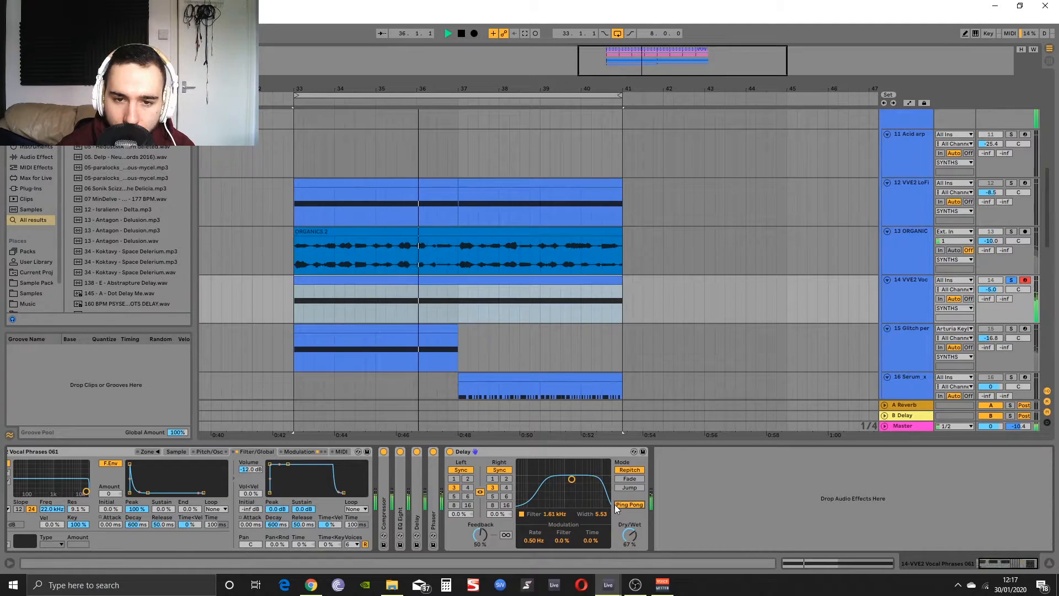
{"action": "key", "text": "space"}
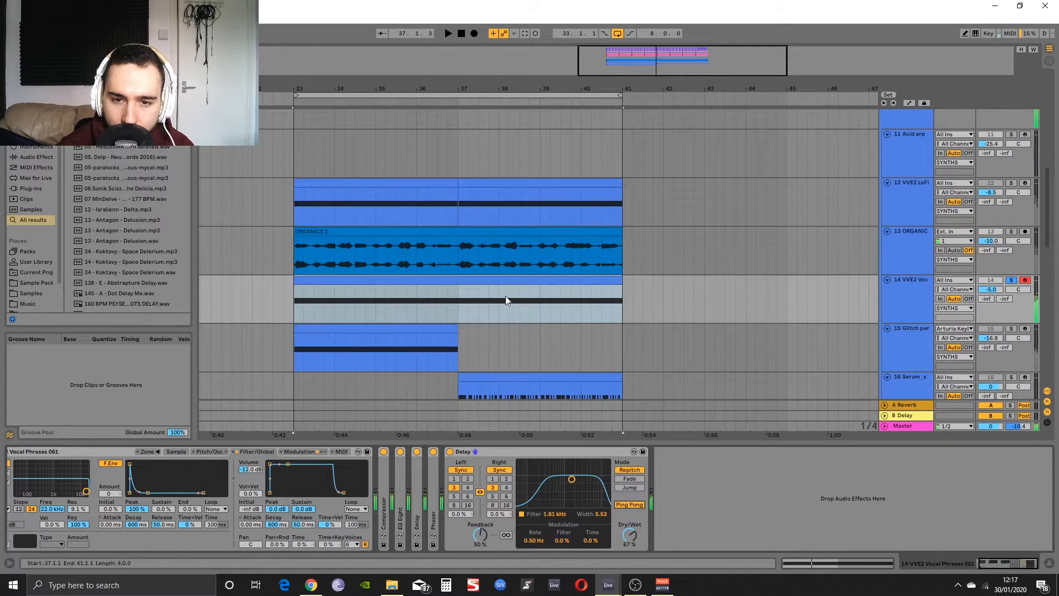
Insert an Arpeggiator and a Random device with 52% chance and 12 choices before the vocal Sampler, and play the loop
{"action": "double_click", "coordinate": [440, 277]}
{"action": "double_click", "coordinate": [927, 296]}
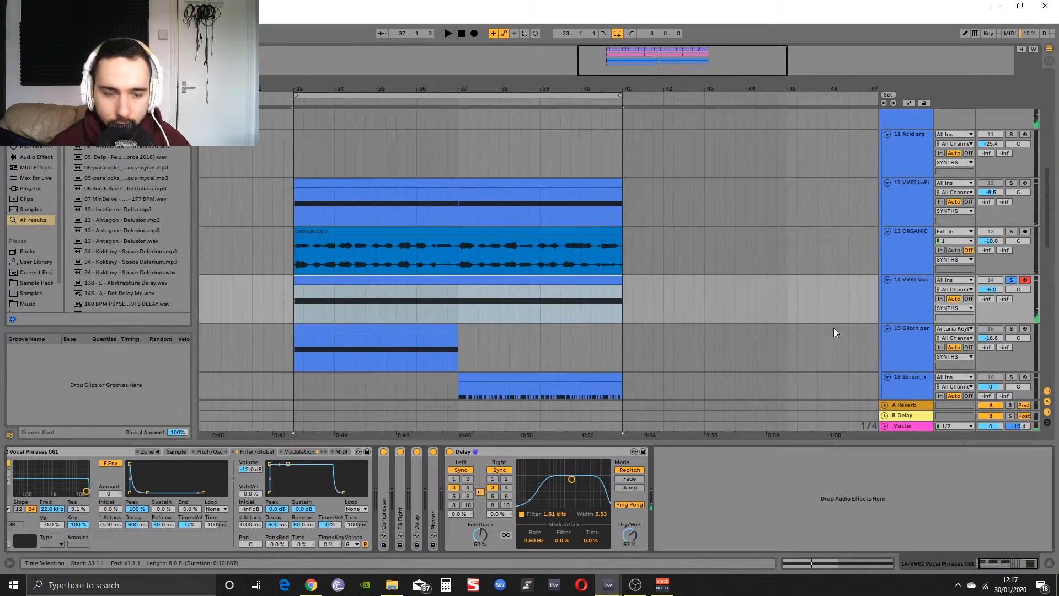
{"action": "key", "text": "ctrl+f"}
{"action": "type", "text": "arp"}
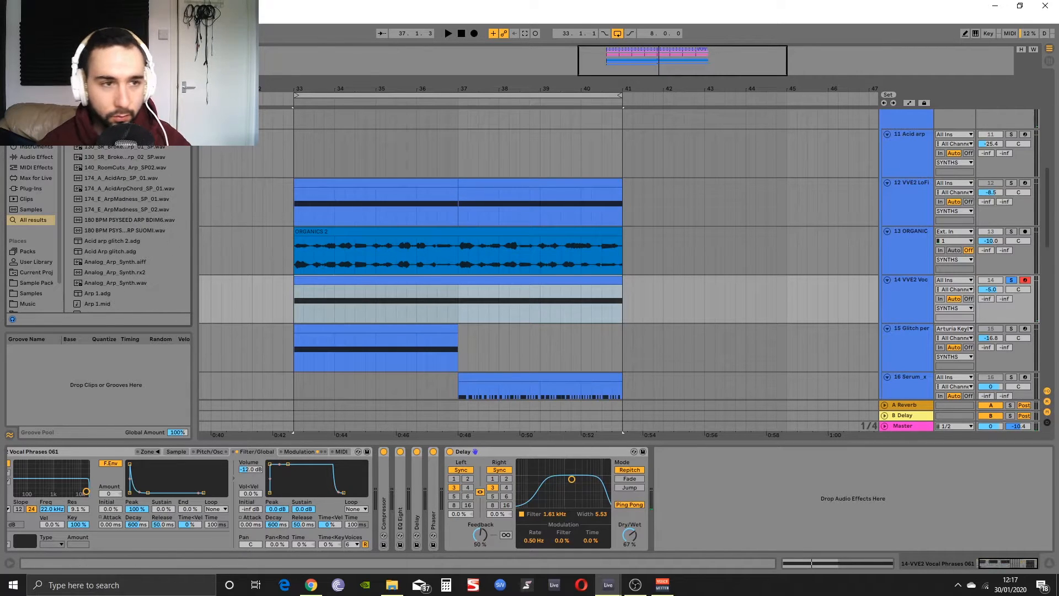
{"action": "left_click_drag", "start_coordinate": [138, 187], "coordinate": [22, 490]}
{"action": "key", "text": "space"}
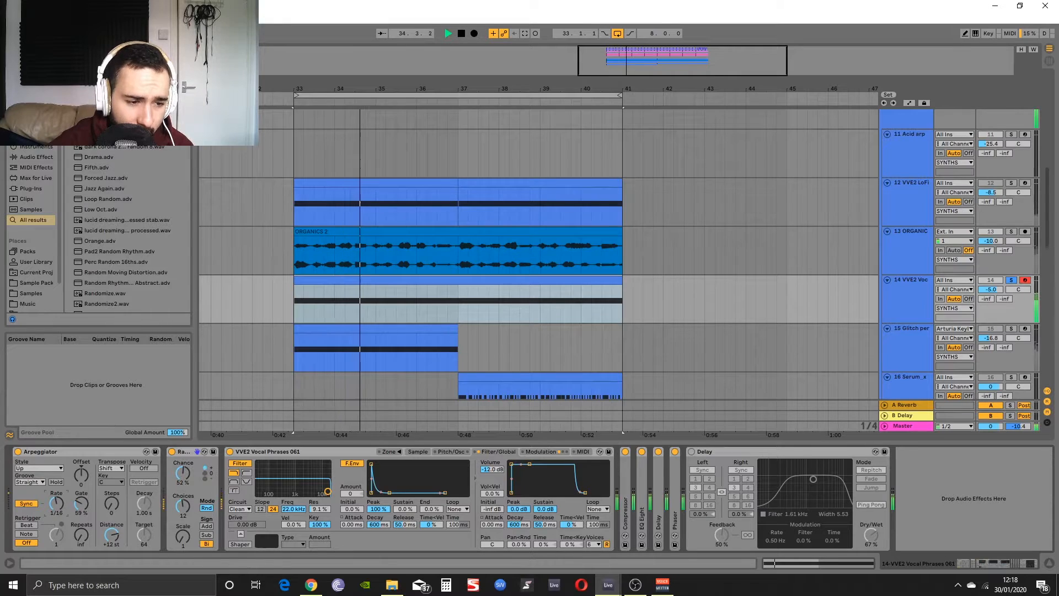
Set the Arpeggiator's rate to 1/8 and the Random mode to Alt, and lower the vocal track's volume to -10.6 dB
{"action": "left_click_drag", "start_coordinate": [57, 507], "coordinate": [112, 499]}
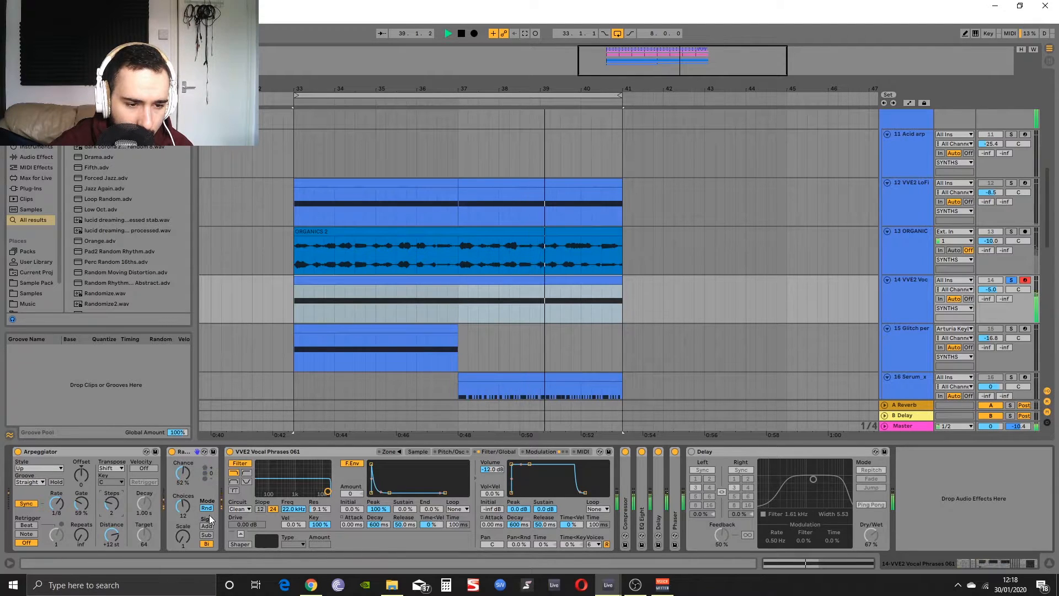
{"action": "left_click_drag", "start_coordinate": [995, 289], "coordinate": [995, 305]}
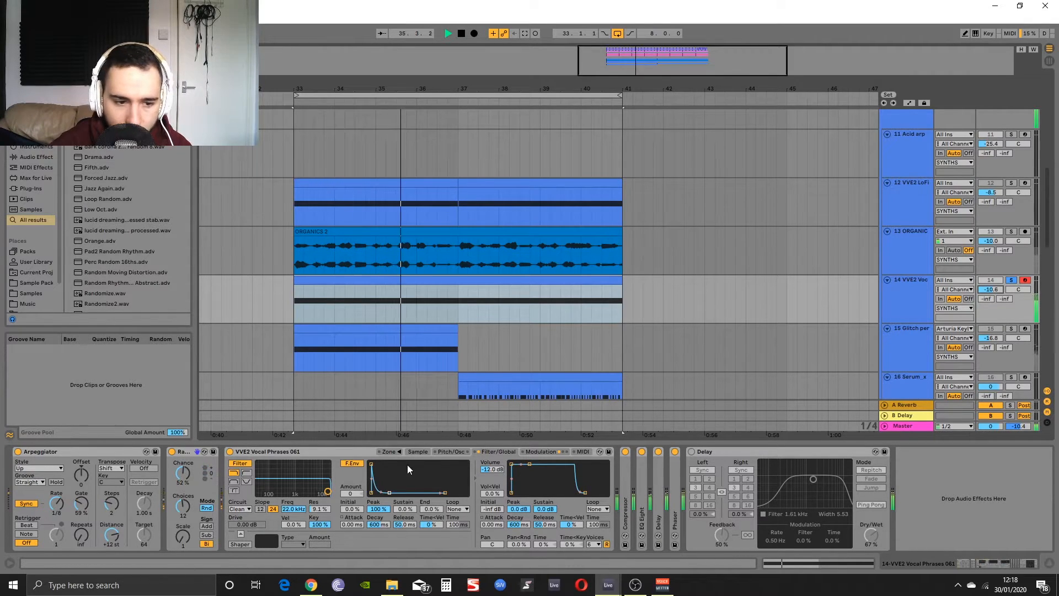
{"action": "left_click", "coordinate": [207, 508]}
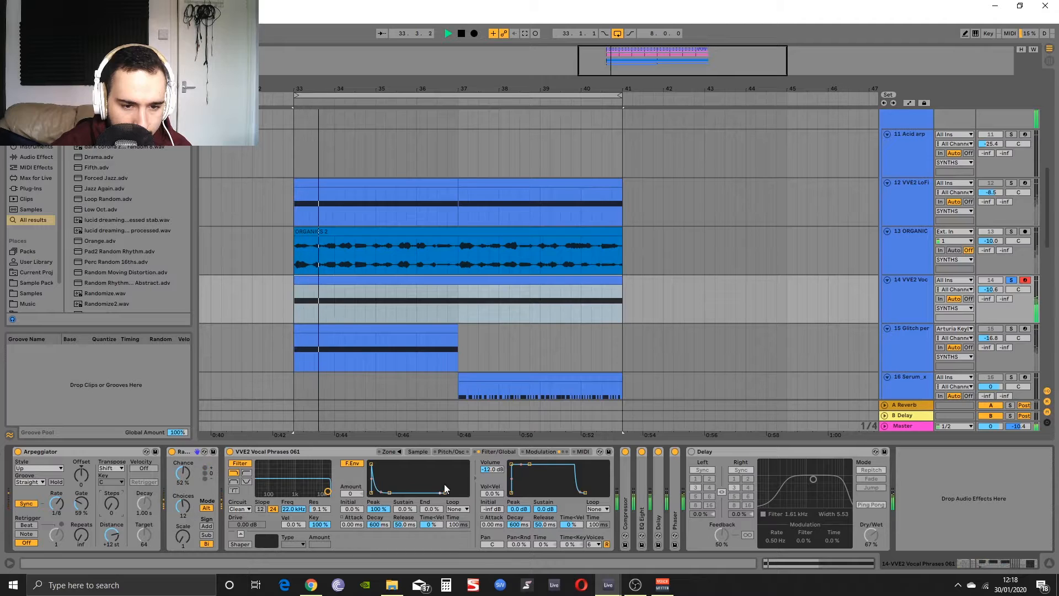
Open the Sampler's sample view and zone editor and add VVE2 Vocal Phrases 059 as a second sample
{"action": "left_click", "coordinate": [417, 452]}
{"action": "left_click", "coordinate": [389, 451]}
{"action": "left_click", "coordinate": [395, 453]}
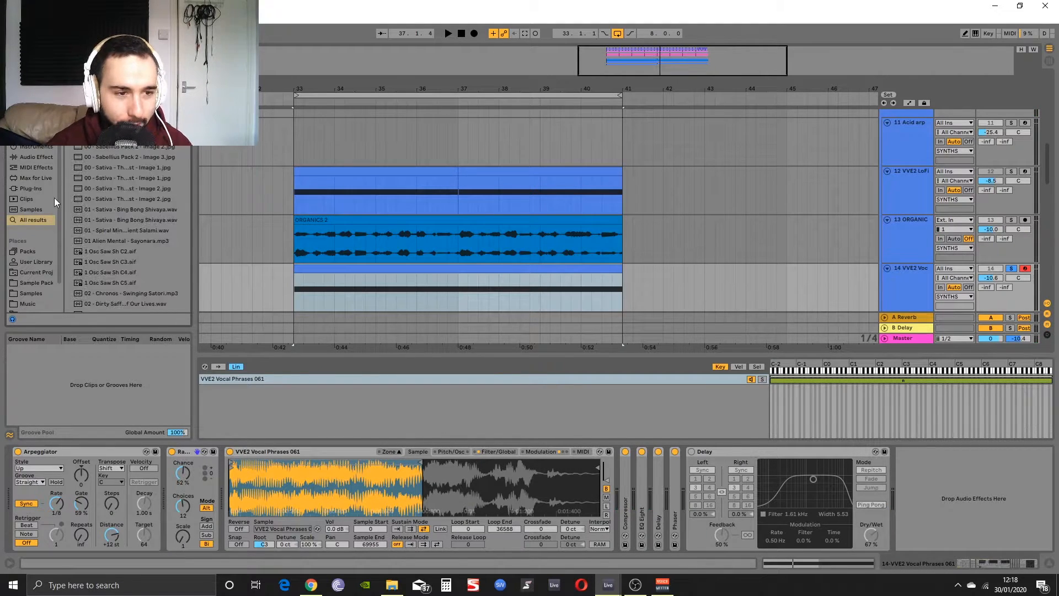
{"action": "scroll", "coordinate": [71, 294], "scroll_direction": "up", "scroll_amount": 10}
{"action": "left_click", "coordinate": [31, 293]}
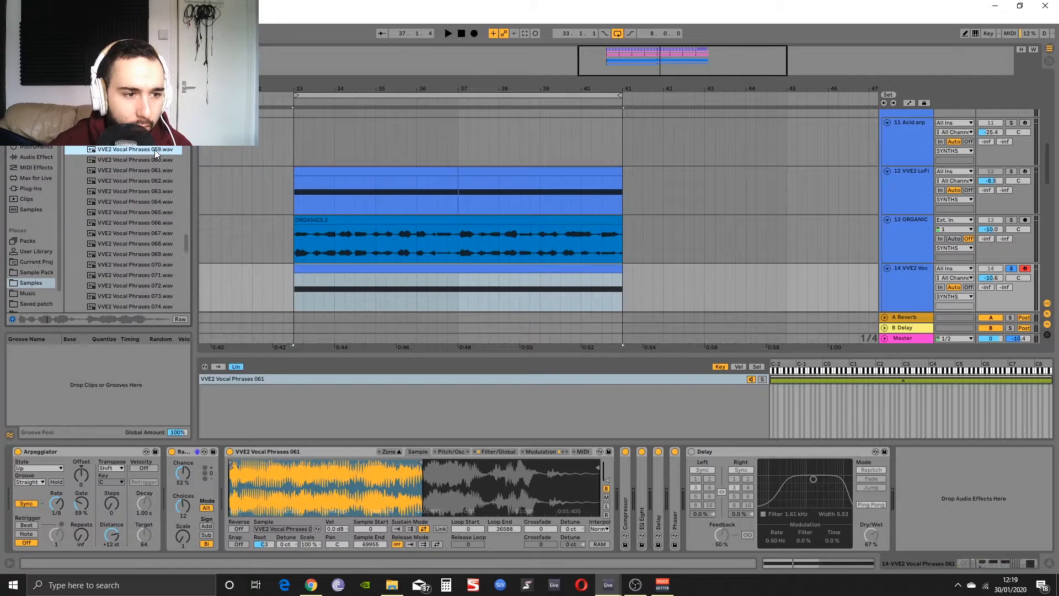
{"action": "left_click_drag", "start_coordinate": [170, 173], "coordinate": [316, 415]}
{"action": "key", "text": "space"}
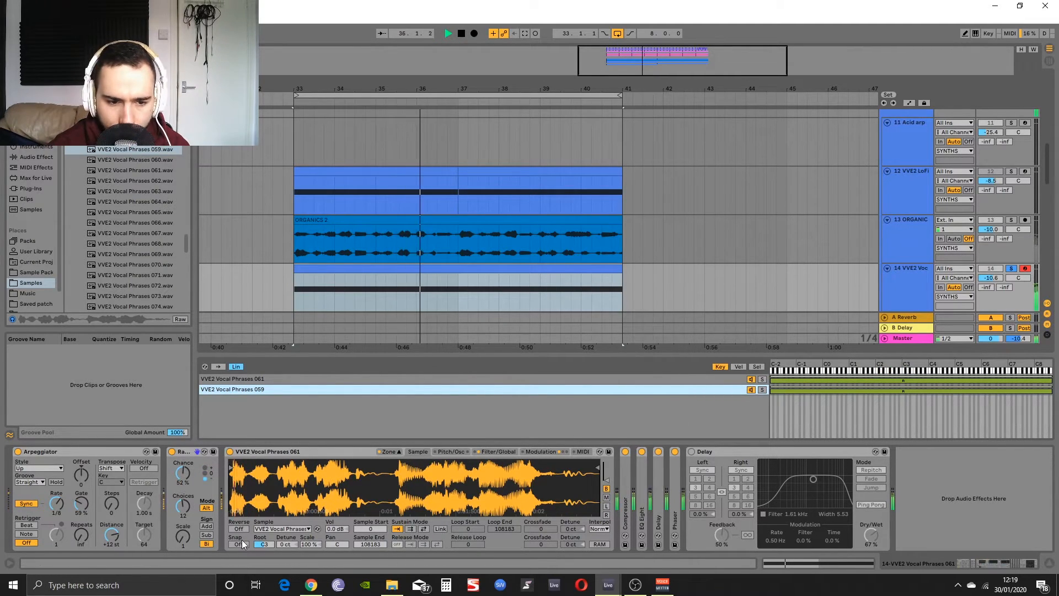
Split the Sampler's key zones around C3, with Vocal Phrases 061 on the lower keys and Vocal Phrases 059 on the upper keys
{"action": "left_click", "coordinate": [394, 453]}
{"action": "left_click", "coordinate": [393, 453]}
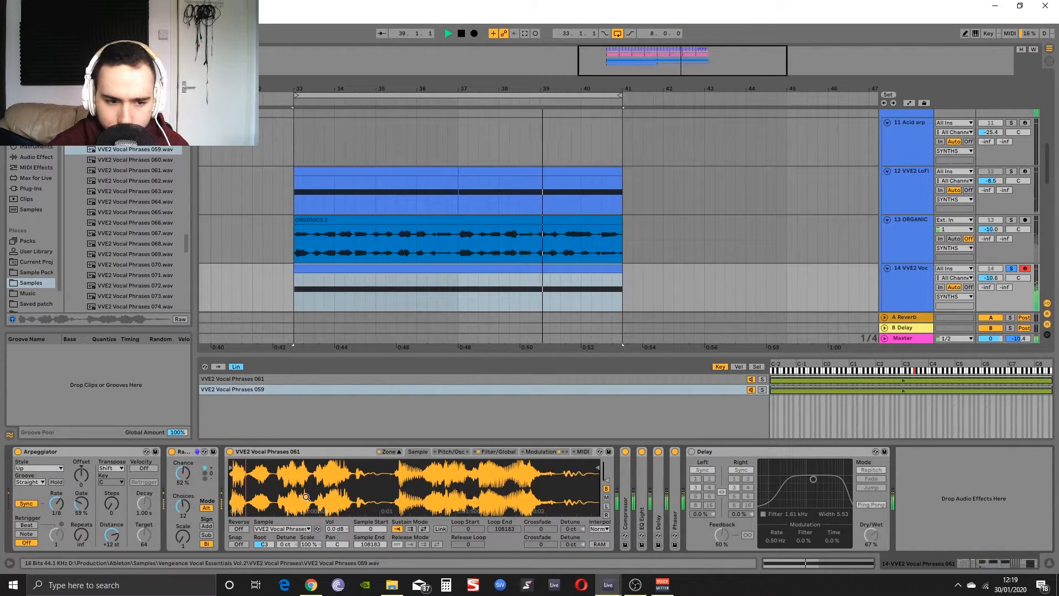
{"action": "left_click", "coordinate": [475, 389]}
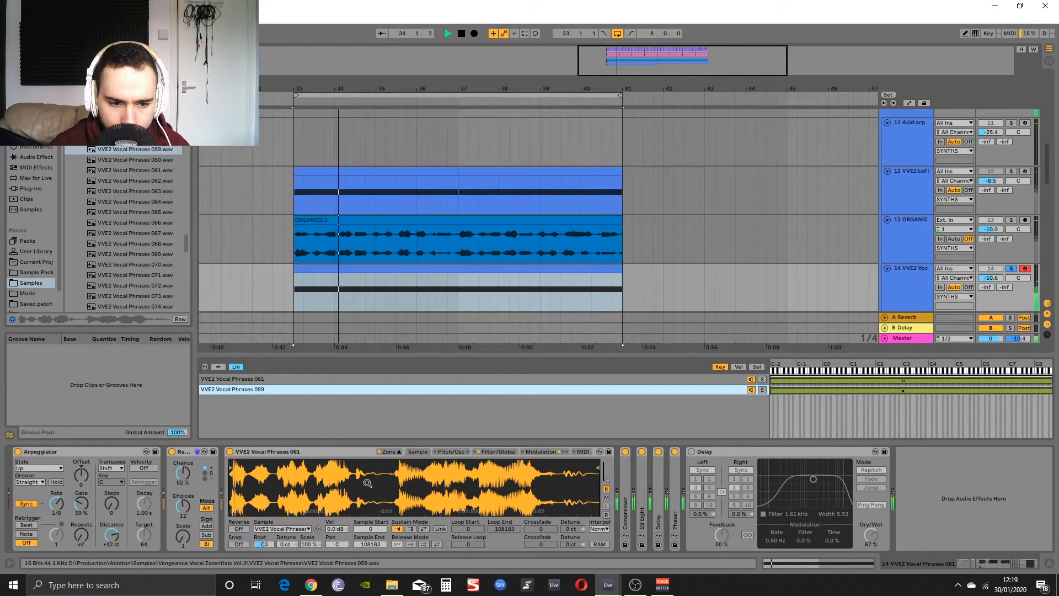
{"action": "mouse_move", "coordinate": [231, 469]}
{"action": "left_mouse_down"}
{"action": "mouse_move", "coordinate": [398, 471]}
{"action": "mouse_move", "coordinate": [400, 486]}
{"action": "mouse_move", "coordinate": [326, 470]}
{"action": "left_mouse_up"}
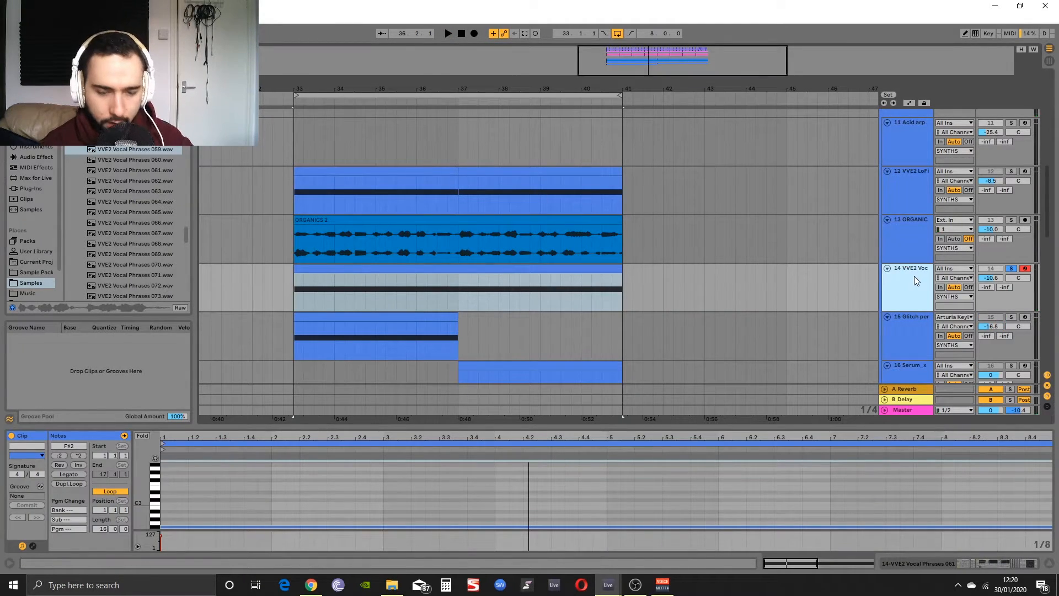
Insert a MIDI track below the vocal track that takes its input from the vocal track, Post FX
{"action": "key", "text": "ctrl+shift+t"}
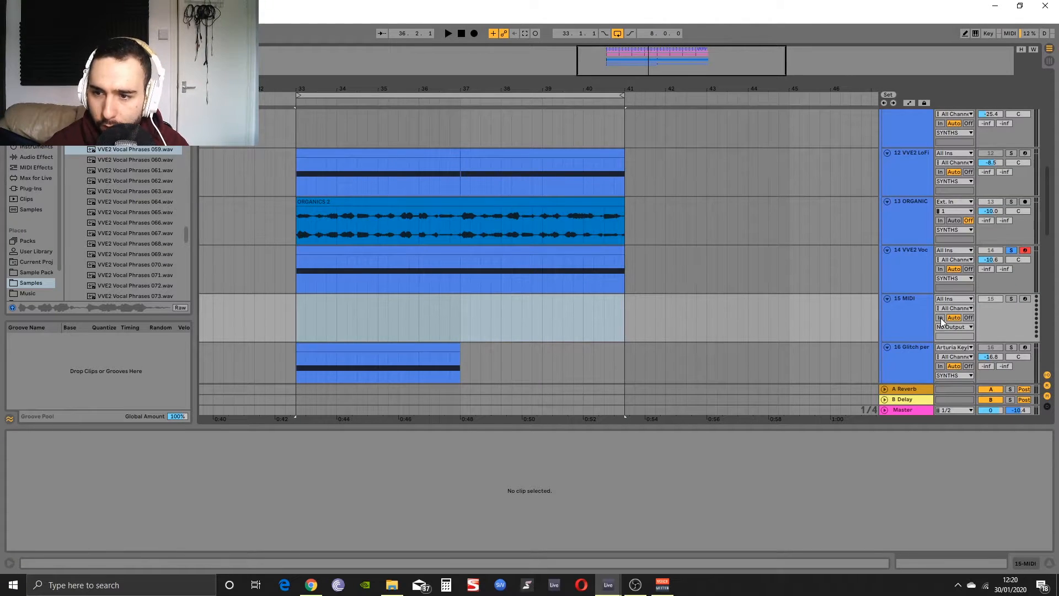
{"action": "left_click", "coordinate": [906, 250]}
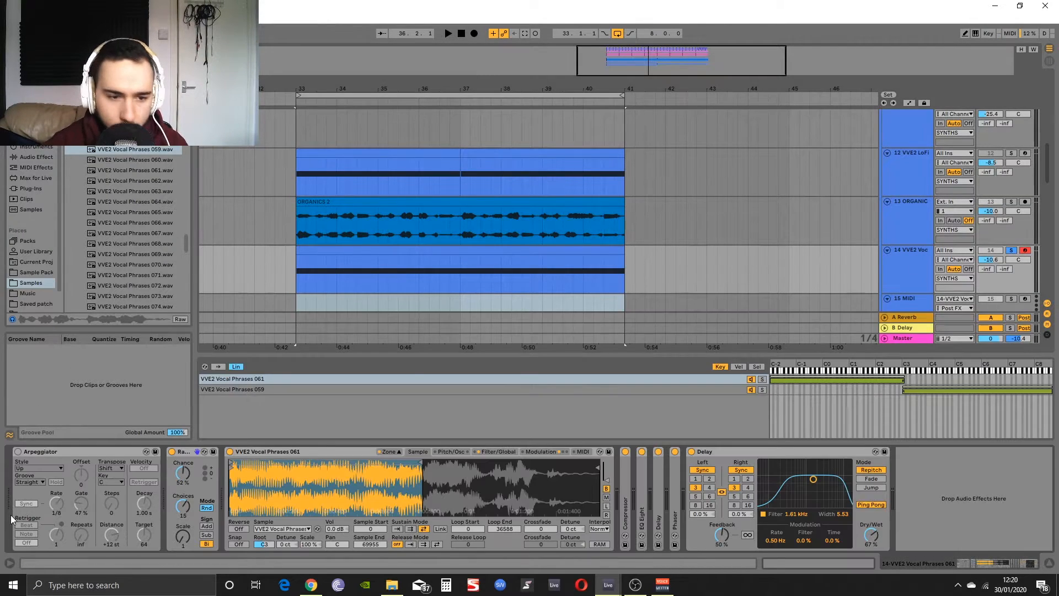
{"action": "key", "text": "Down"}
Record the arpeggiated random notes onto the new MIDI track from bar 33 to about bar 37, and copy the clip onto the vocal track
{"action": "left_click", "coordinate": [474, 34]}
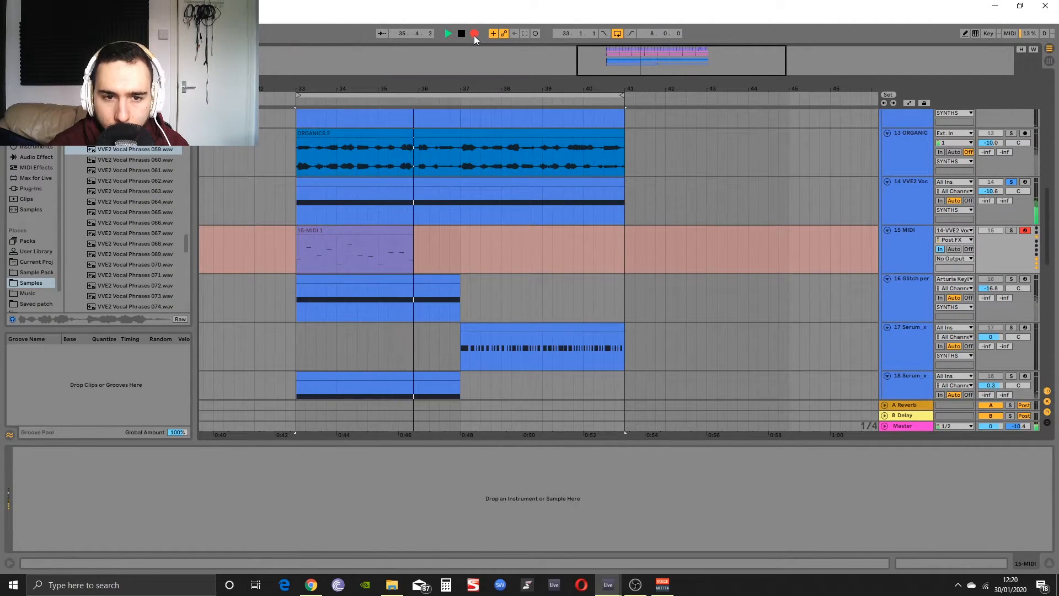
{"action": "key", "text": "space"}
{"action": "left_click_drag", "start_coordinate": [414, 246], "coordinate": [406, 187]}
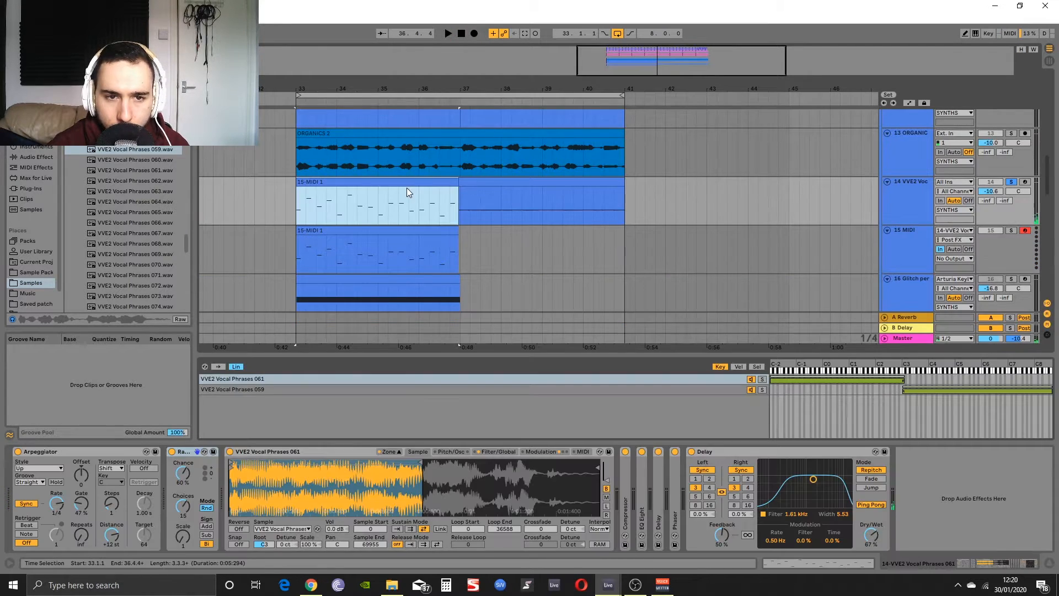
Open the copied clip in an enlarged note editor and lengthen all its notes so each one reaches the next
{"action": "left_click_drag", "start_coordinate": [143, 494], "coordinate": [207, 480]}
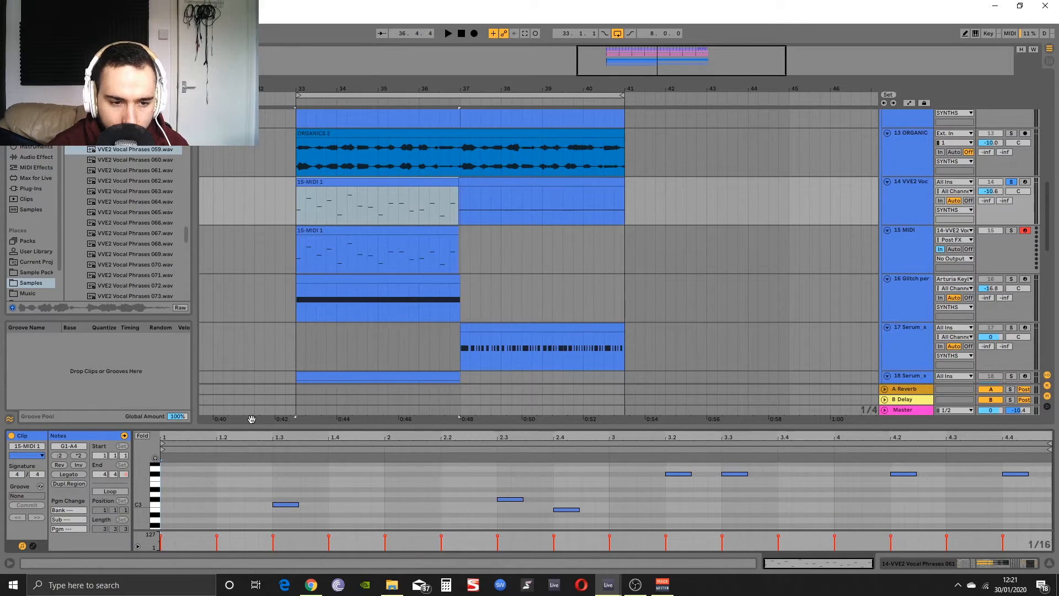
{"action": "left_click_drag", "start_coordinate": [255, 426], "coordinate": [255, 312]}
{"action": "left_click_drag", "start_coordinate": [148, 394], "coordinate": [217, 477]}
{"action": "left_click", "coordinate": [223, 440]}
{"action": "key", "text": "ctrl+a"}
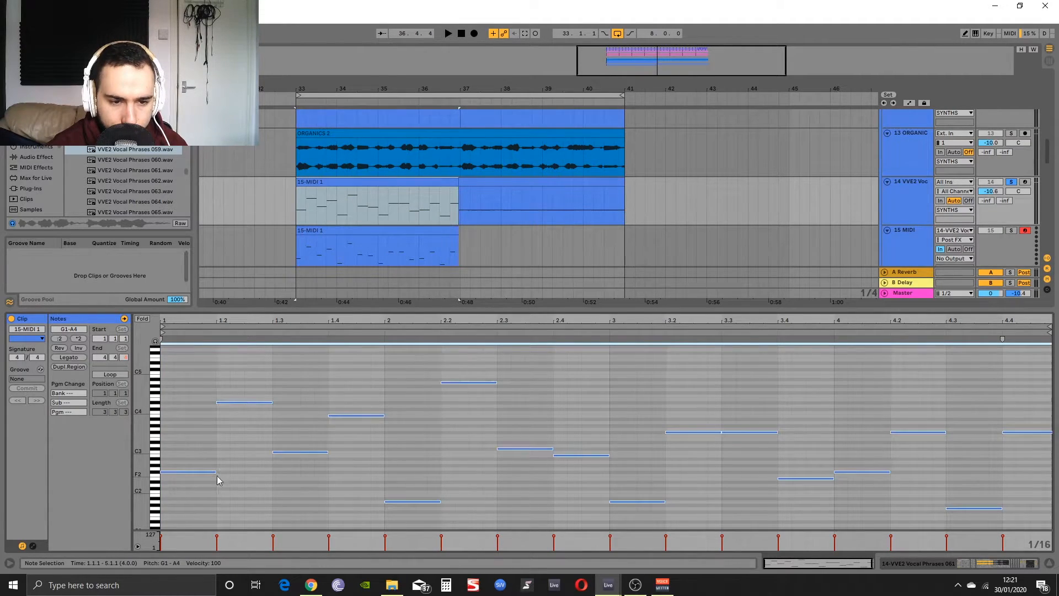
Turn off the Arpeggiator on the vocal track, audition the copied clip and reopen its notes
{"action": "left_click", "coordinate": [928, 200]}
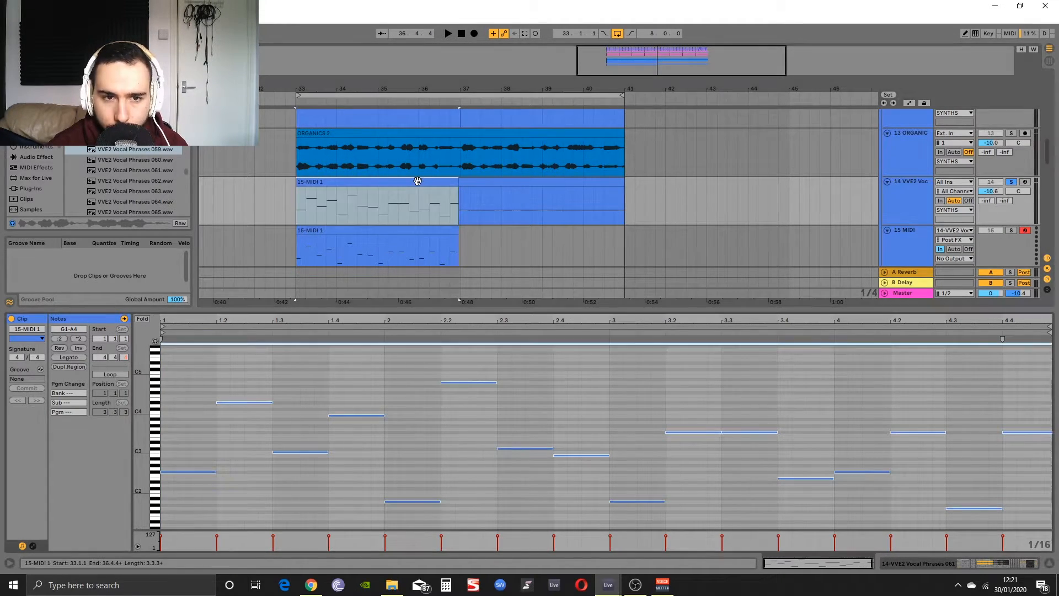
{"action": "key", "text": "shift+Tab"}
{"action": "left_click", "coordinate": [17, 451]}
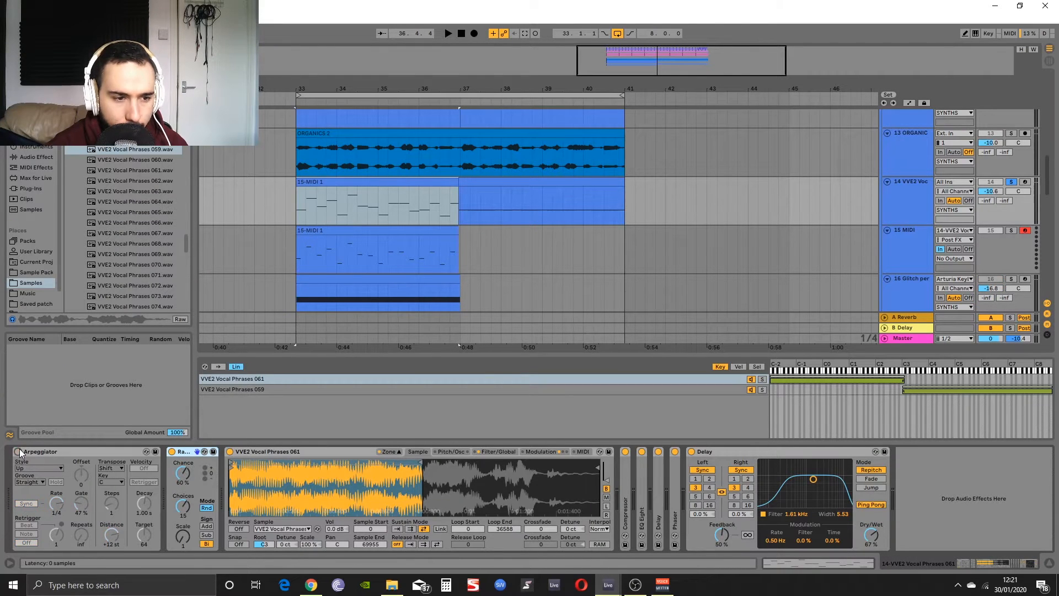
{"action": "double_click", "coordinate": [379, 182]}
{"action": "key", "text": "space"}
{"action": "left_click", "coordinate": [916, 195]}
{"action": "double_click", "coordinate": [403, 179]}
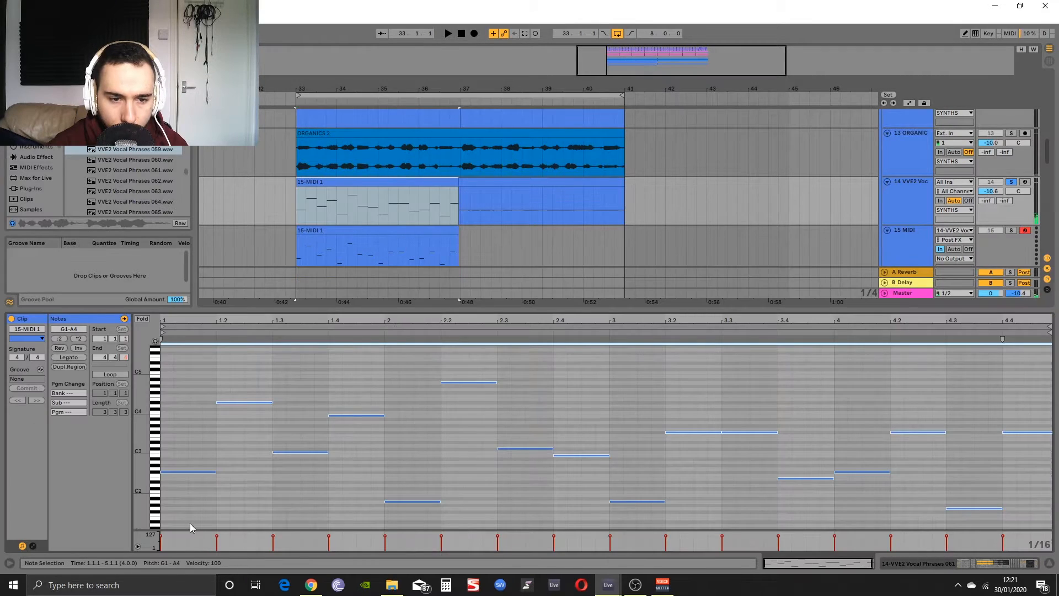
Delete every other note in the copied clip, leaving long notes that each reach the next, and start auditioning the result
{"action": "left_click_drag", "start_coordinate": [238, 452], "coordinate": [247, 392]}
{"action": "key", "text": "Delete"}
{"action": "left_click_drag", "start_coordinate": [352, 456], "coordinate": [372, 390]}
{"action": "key", "text": "Delete"}
{"action": "left_click_drag", "start_coordinate": [471, 451], "coordinate": [475, 376]}
{"action": "key", "text": "Delete"}
{"action": "left_click_drag", "start_coordinate": [573, 474], "coordinate": [587, 450]}
{"action": "key", "text": "Delete"}
{"action": "key", "text": "space"}
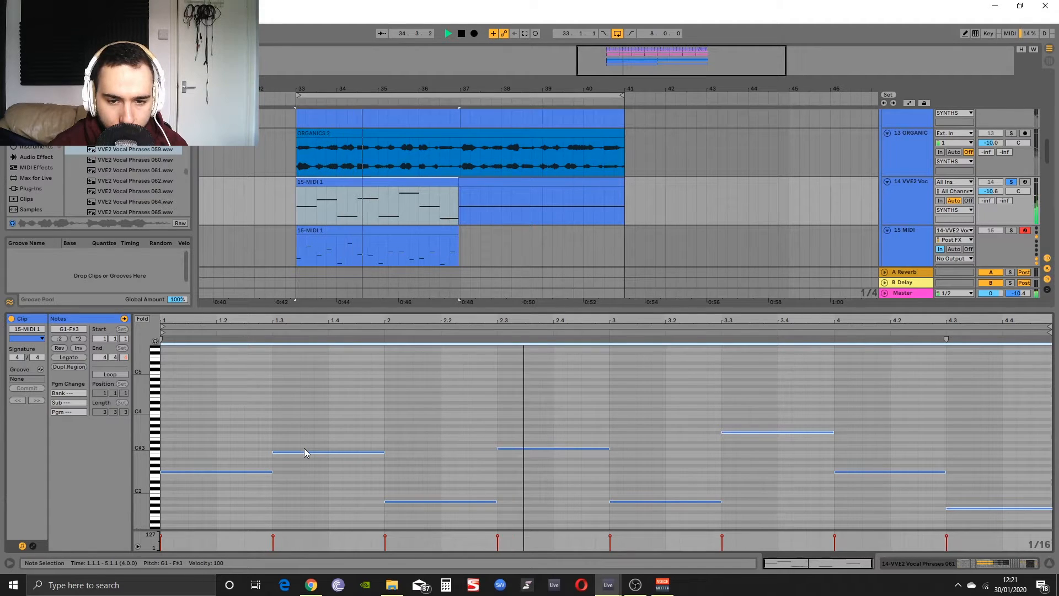
Stretch the clip's notes to double length so the clip fills bars 33 to 41, and audition it
{"action": "key", "text": "space"}
{"action": "left_click_drag", "start_coordinate": [312, 515], "coordinate": [1012, 366]}
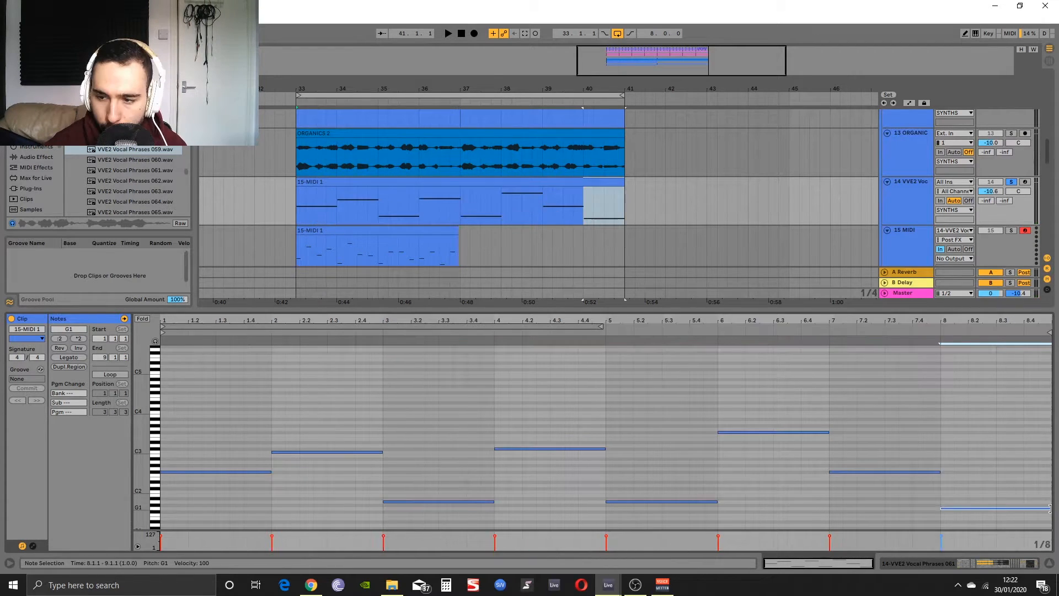
{"action": "key", "text": "space"}
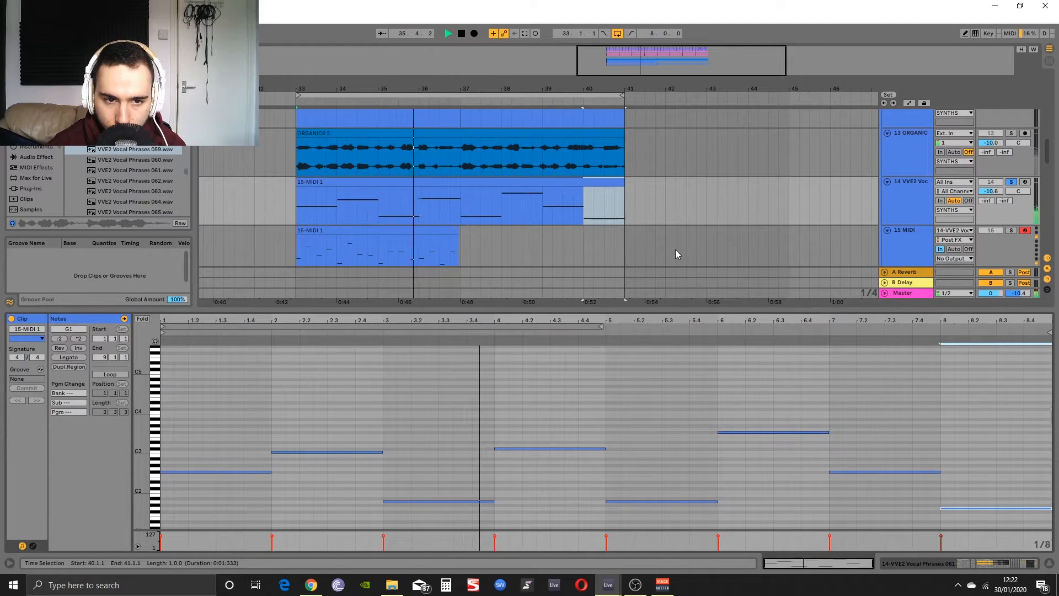
Add VVE2 Vocal Phrases 054 to the Sampler zones, limiting it to about C2–G2 and Vocal Phrases 061 to about C1–C2
{"action": "left_click", "coordinate": [888, 194]}
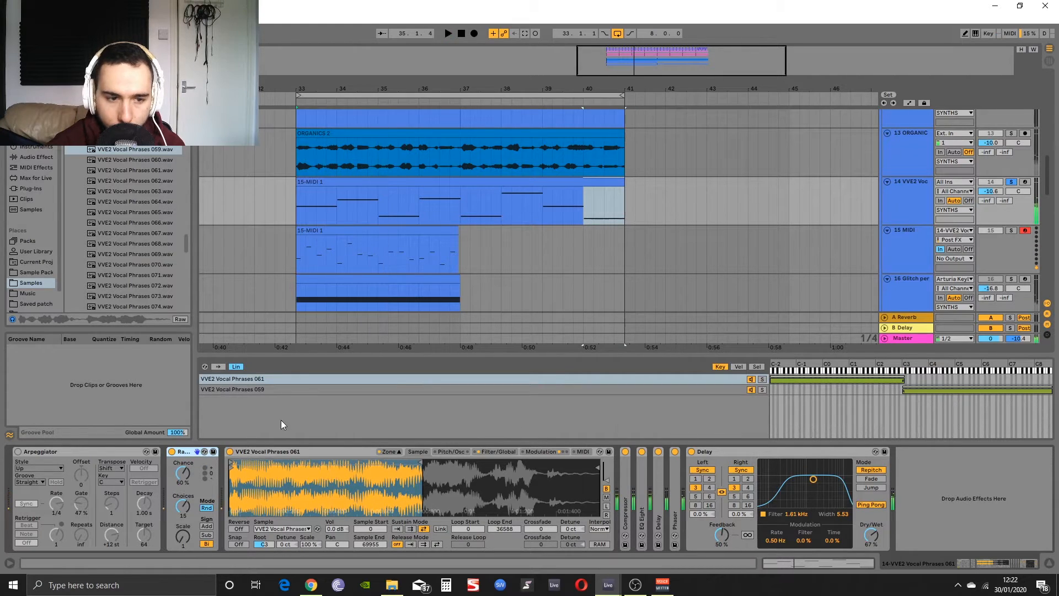
{"action": "left_click", "coordinate": [133, 255]}
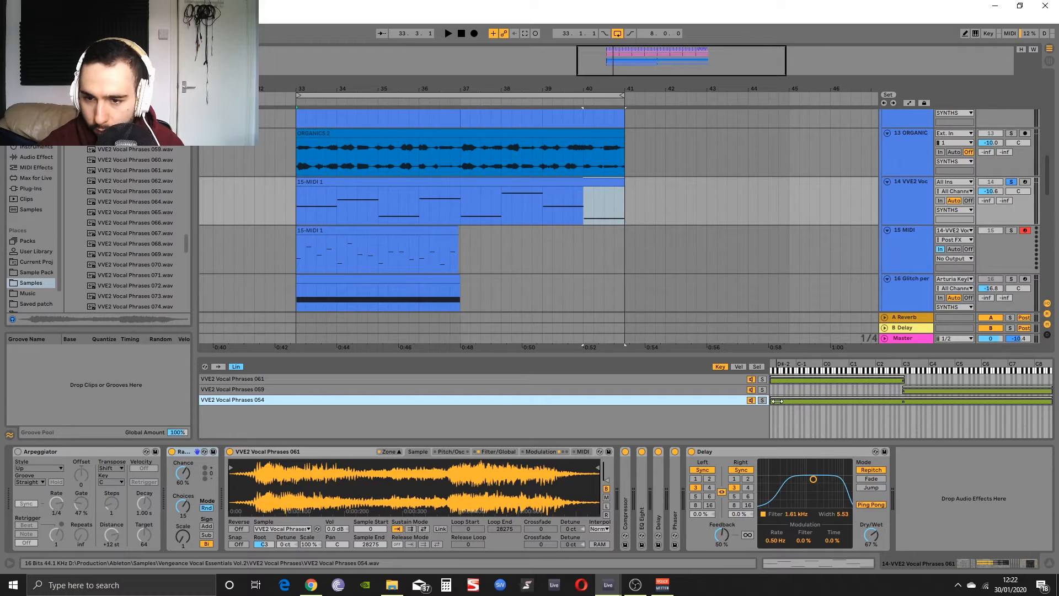
{"action": "left_click_drag", "start_coordinate": [773, 404], "coordinate": [867, 403]}
{"action": "left_click_drag", "start_coordinate": [867, 404], "coordinate": [877, 403]}
{"action": "left_click_drag", "start_coordinate": [774, 382], "coordinate": [850, 384]}
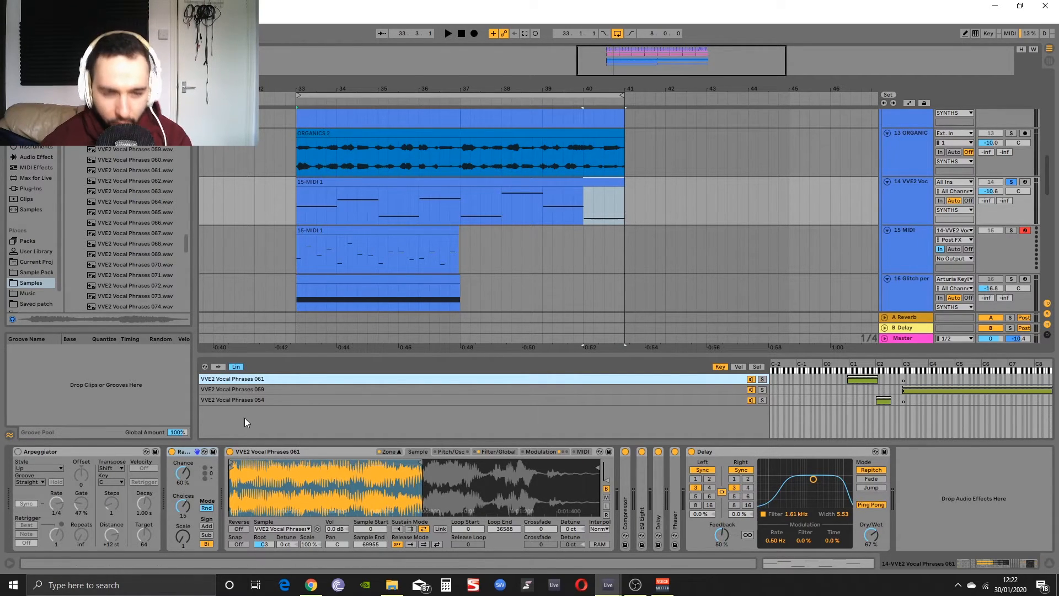
Trim the Vocal Phrases 054 sample to start at 17730 and end at 22962
{"action": "left_click", "coordinate": [258, 399]}
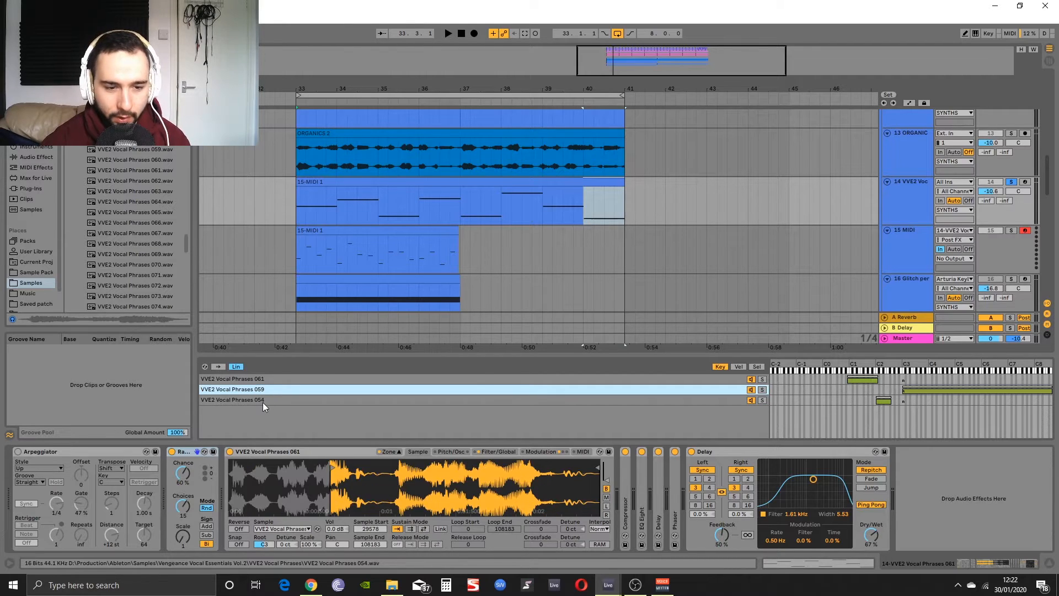
{"action": "left_click_drag", "start_coordinate": [232, 467], "coordinate": [449, 470]}
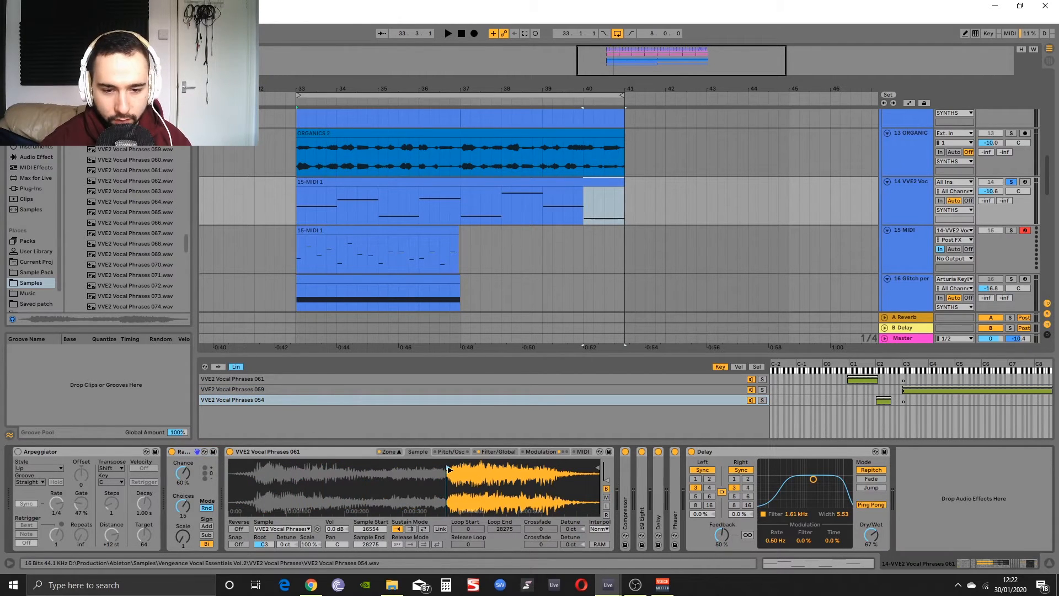
{"action": "left_click_drag", "start_coordinate": [592, 468], "coordinate": [530, 475]}
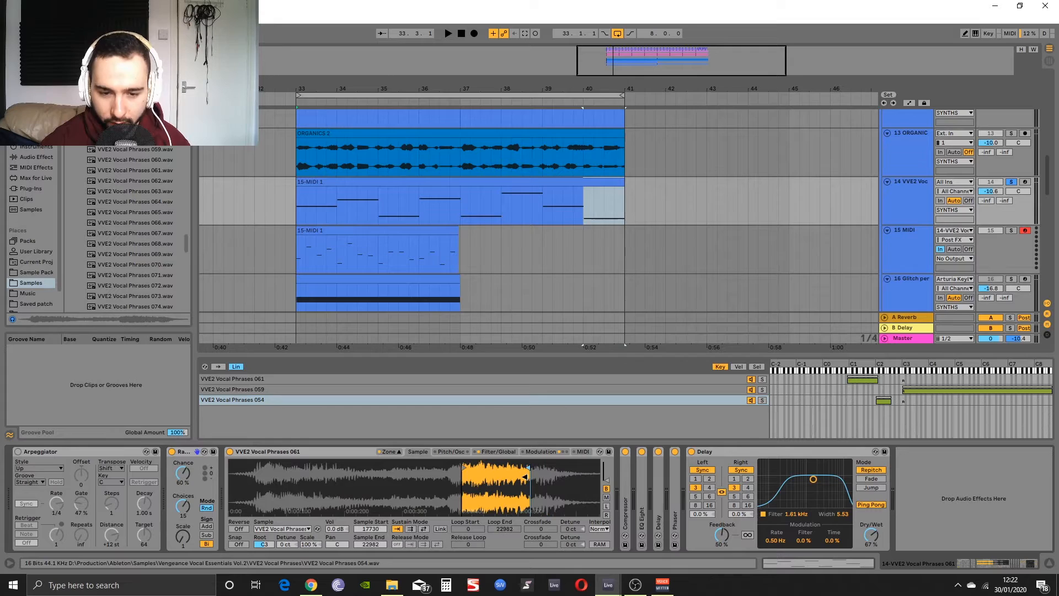
Start the Vocal Phrases 059 key zone at G#2, directly above the 054 zone, and lower its upper end to about C5
{"action": "left_click", "coordinate": [316, 201]}
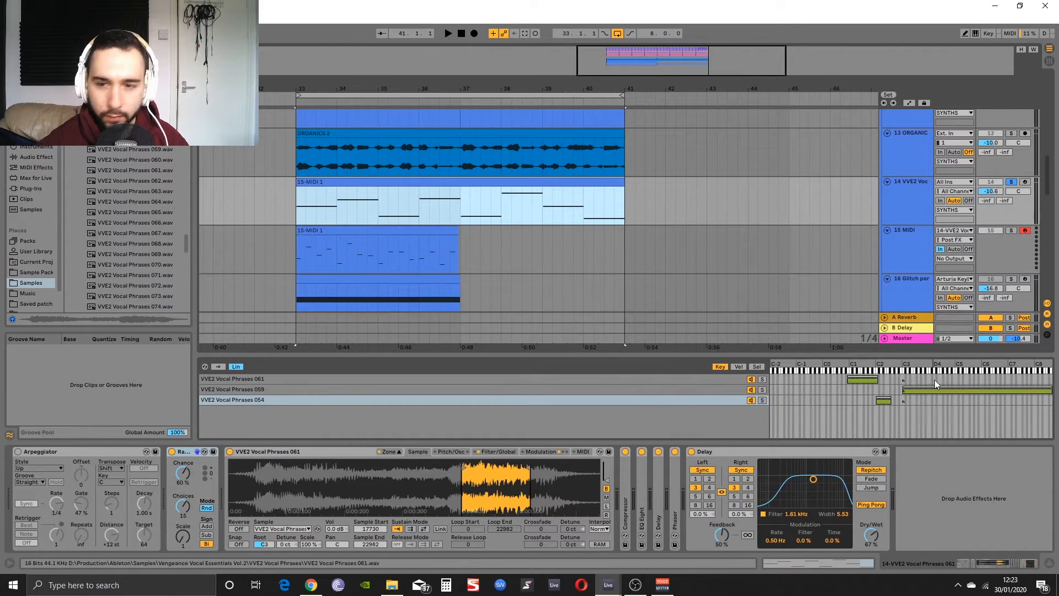
{"action": "left_click", "coordinate": [849, 391]}
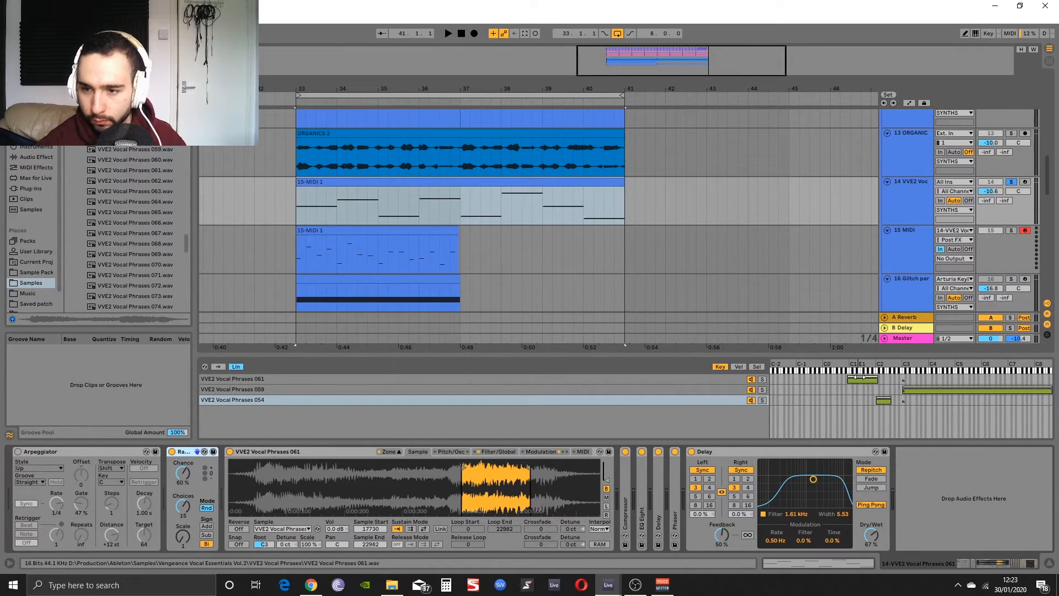
{"action": "left_click", "coordinate": [869, 381]}
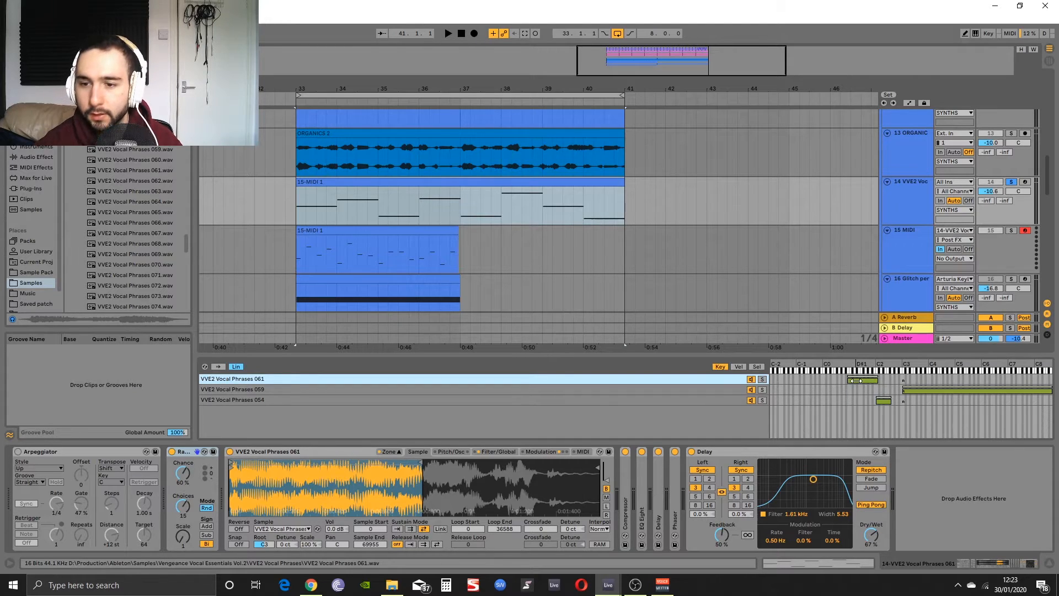
{"action": "left_click", "coordinate": [881, 401]}
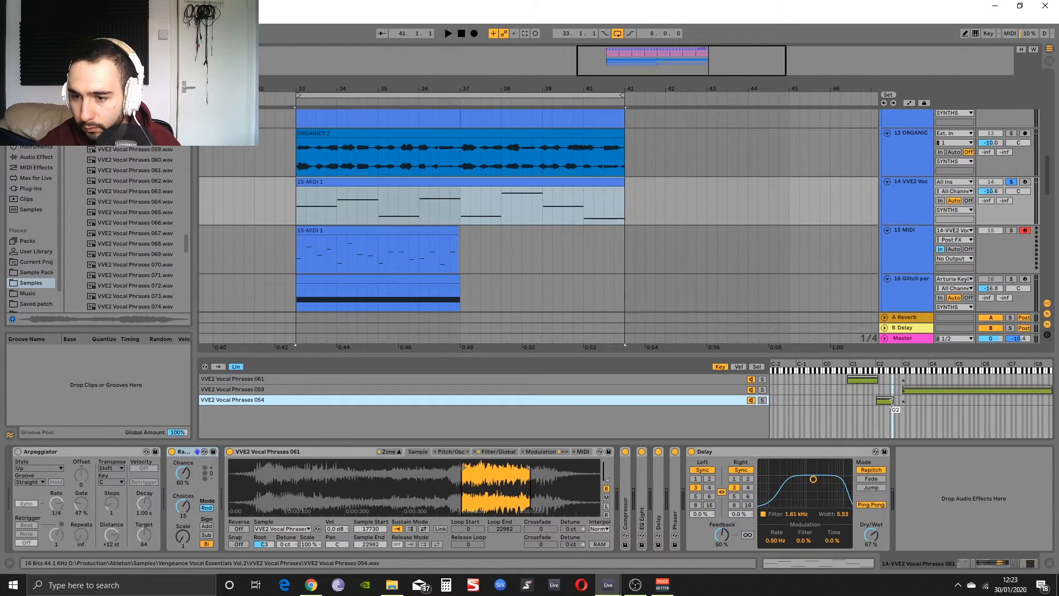
{"action": "left_click_drag", "start_coordinate": [903, 390], "coordinate": [894, 391]}
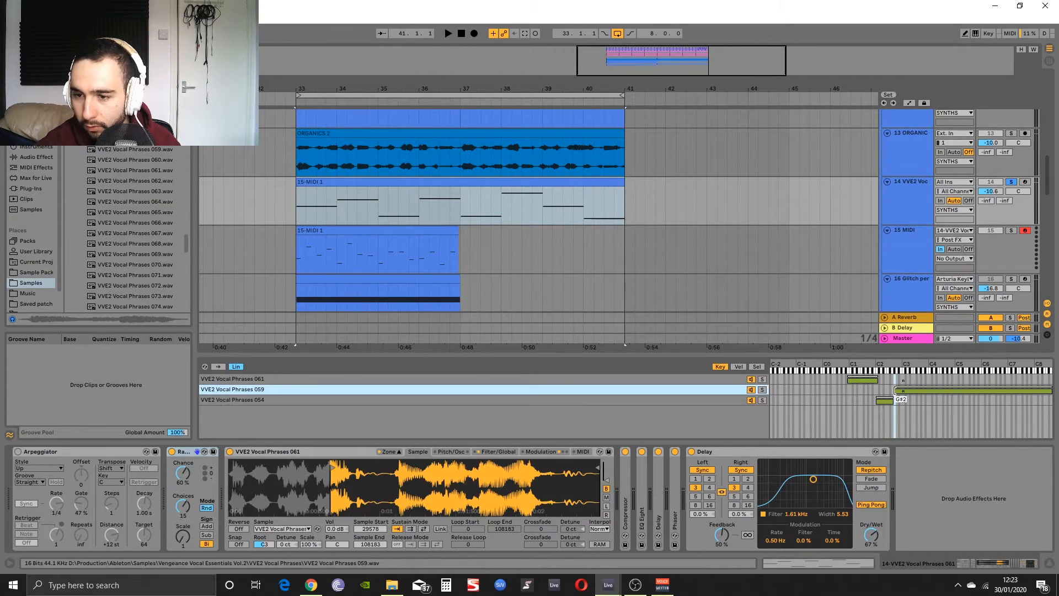
{"action": "left_click_drag", "start_coordinate": [1044, 391], "coordinate": [957, 390]}
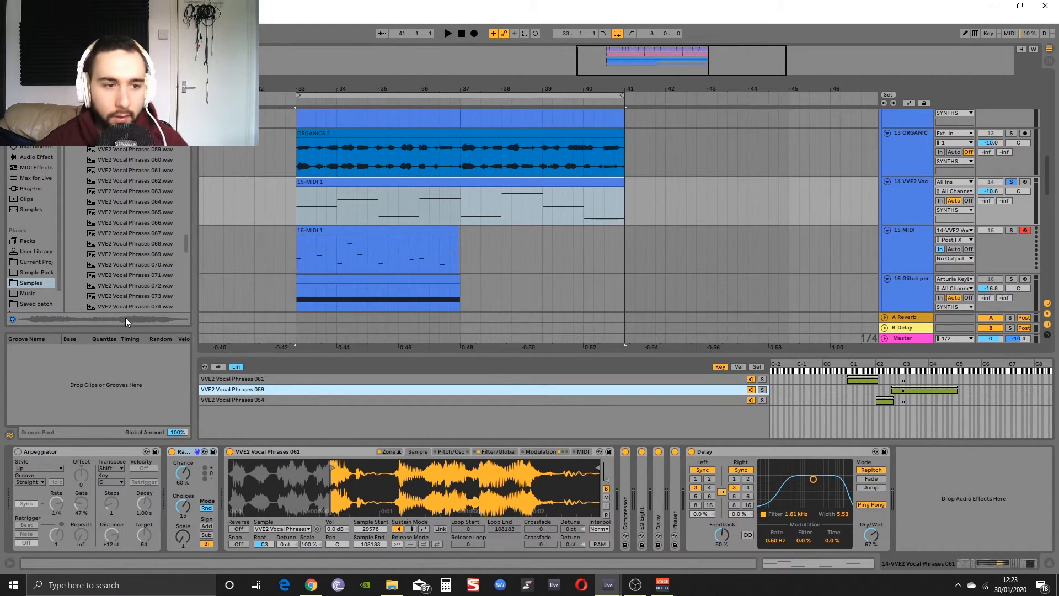
Add VVE2 Vocal Phrases 060 as a fourth Sampler zone and trim it to start at 67013 and end at 110443
{"action": "left_click", "coordinate": [128, 160]}
{"action": "left_click_drag", "start_coordinate": [123, 160], "coordinate": [308, 413]}
{"action": "mouse_move", "coordinate": [231, 482]}
{"action": "left_mouse_down"}
{"action": "mouse_move", "coordinate": [381, 481]}
{"action": "mouse_move", "coordinate": [358, 482]}
{"action": "left_mouse_up"}
{"action": "left_click_drag", "start_coordinate": [591, 469], "coordinate": [446, 463]}
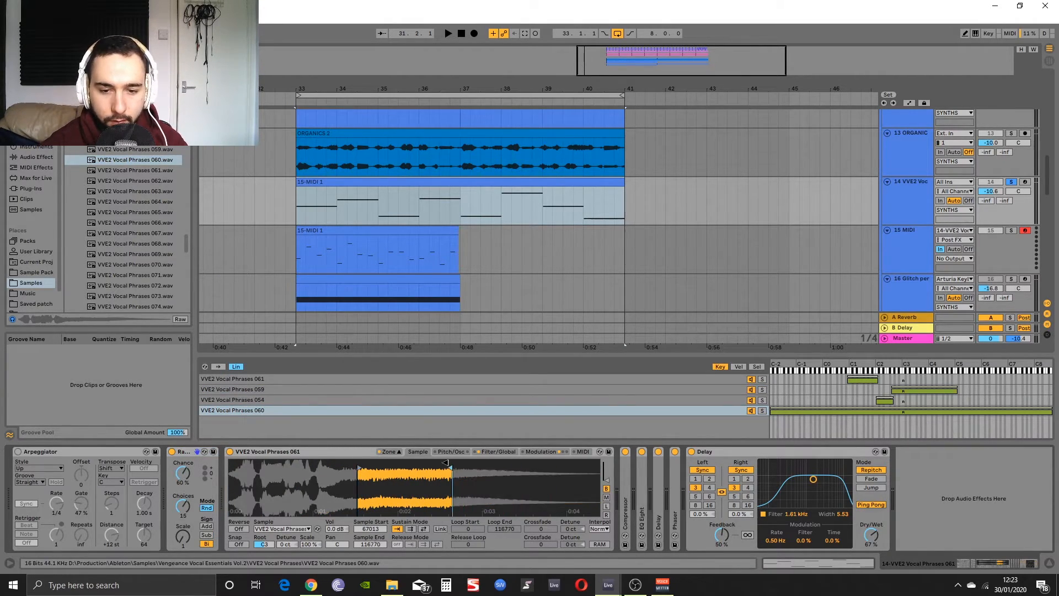
Narrow the 059 key zone to the notes around C3 and limit the 060 zone from just above C3 to nearly C5
{"action": "left_click_drag", "start_coordinate": [774, 413], "coordinate": [909, 413]}
{"action": "left_click_drag", "start_coordinate": [1049, 412], "coordinate": [912, 400]}
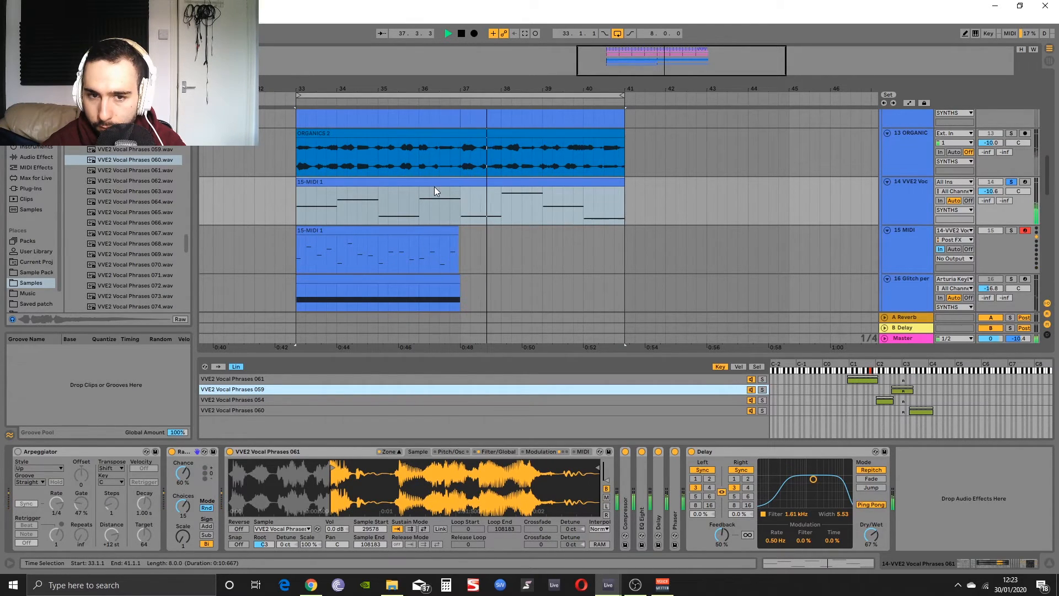
{"action": "key", "text": "space"}
{"action": "left_click_drag", "start_coordinate": [931, 411], "coordinate": [953, 411]}
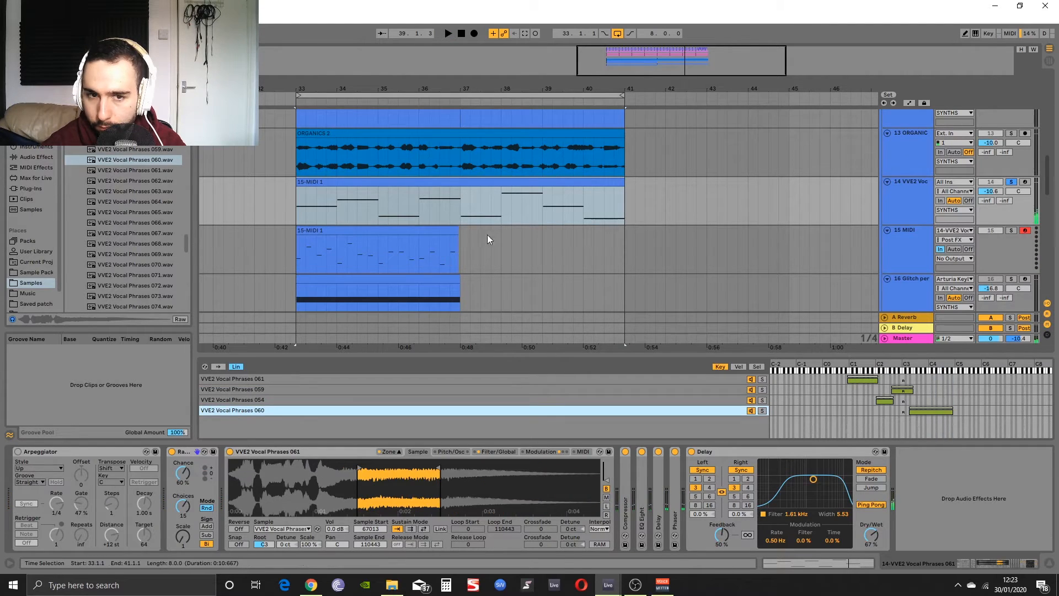
Raise the Random device's Chance to 100% while auditioning the clip
{"action": "key", "text": "space"}
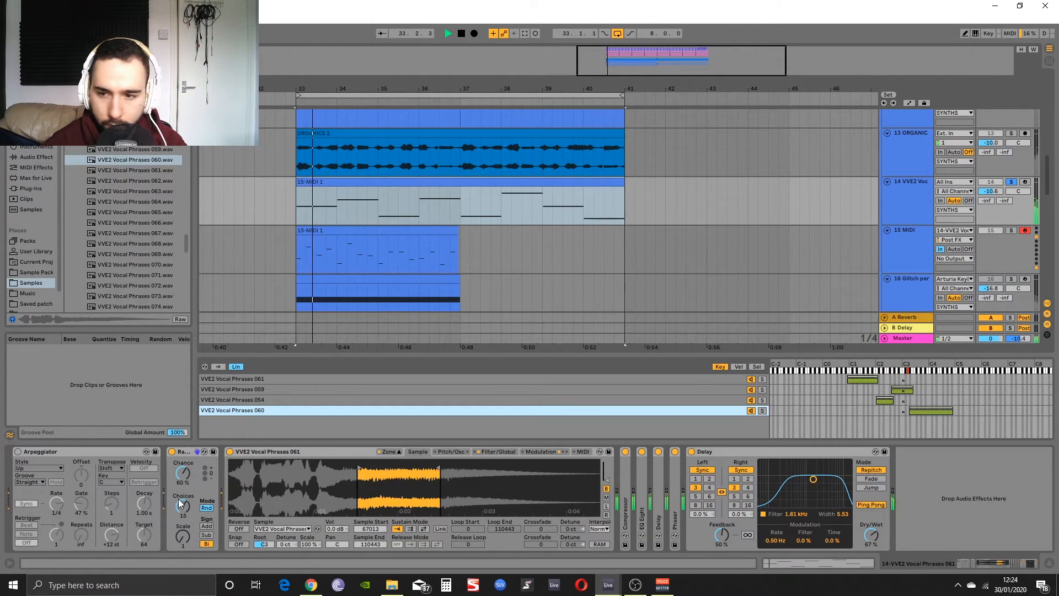
{"action": "left_click_drag", "start_coordinate": [187, 482], "coordinate": [186, 441]}
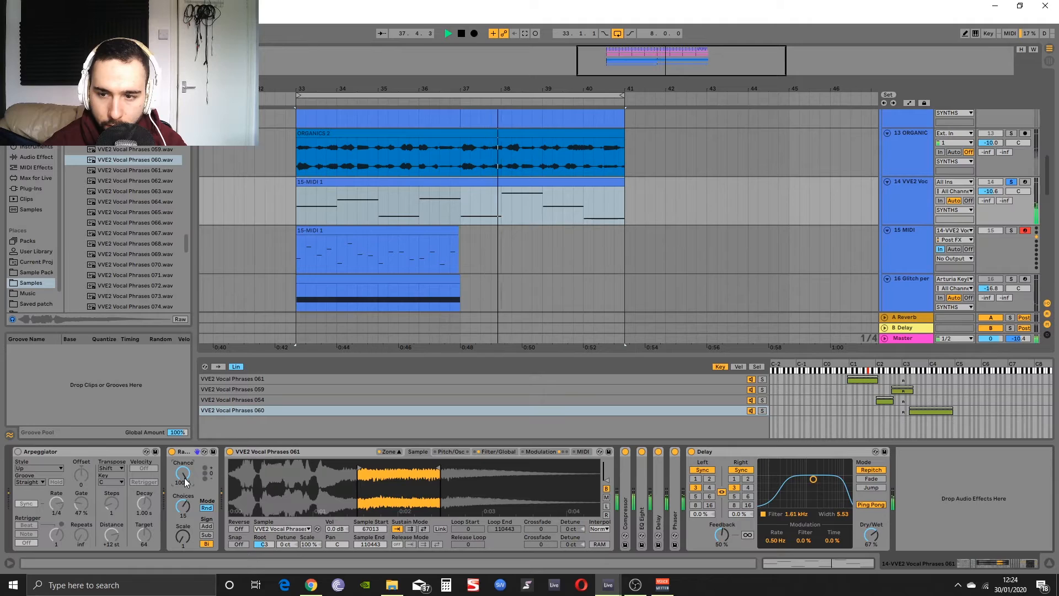
{"action": "key", "text": "space"}
Search the browser for effects and add the dblue_Glitch plug-in after the Delay on the vocal track
{"action": "left_click", "coordinate": [250, 422]}
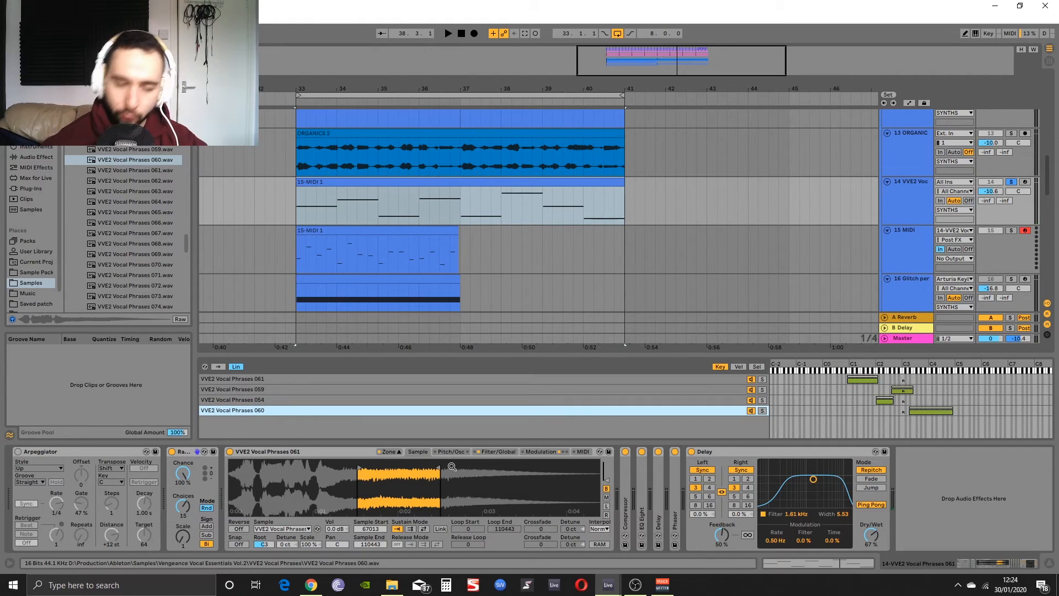
{"action": "key", "text": "ctrl+f"}
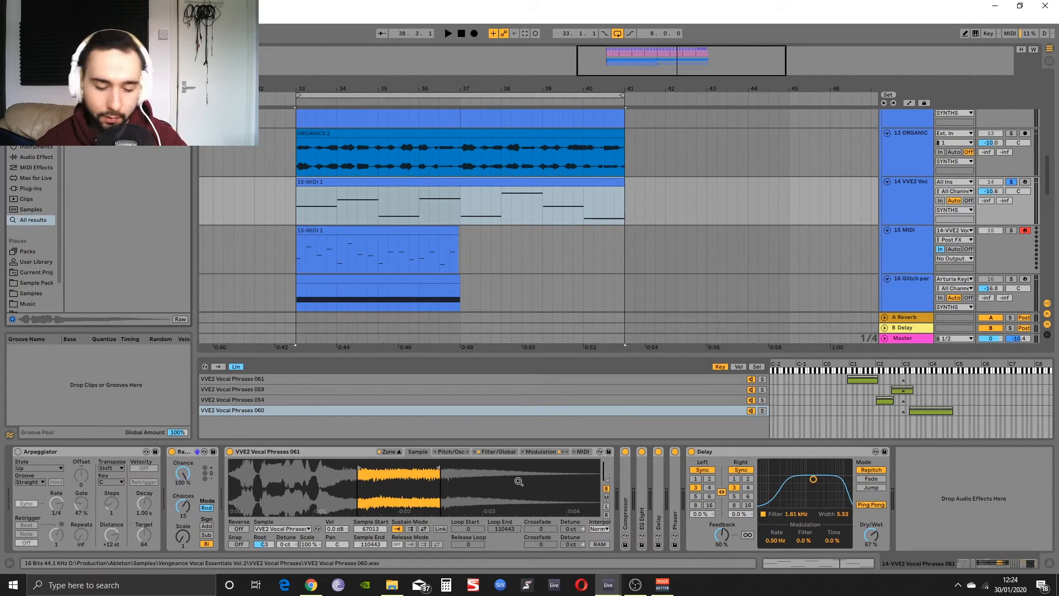
{"action": "type", "text": "util"}
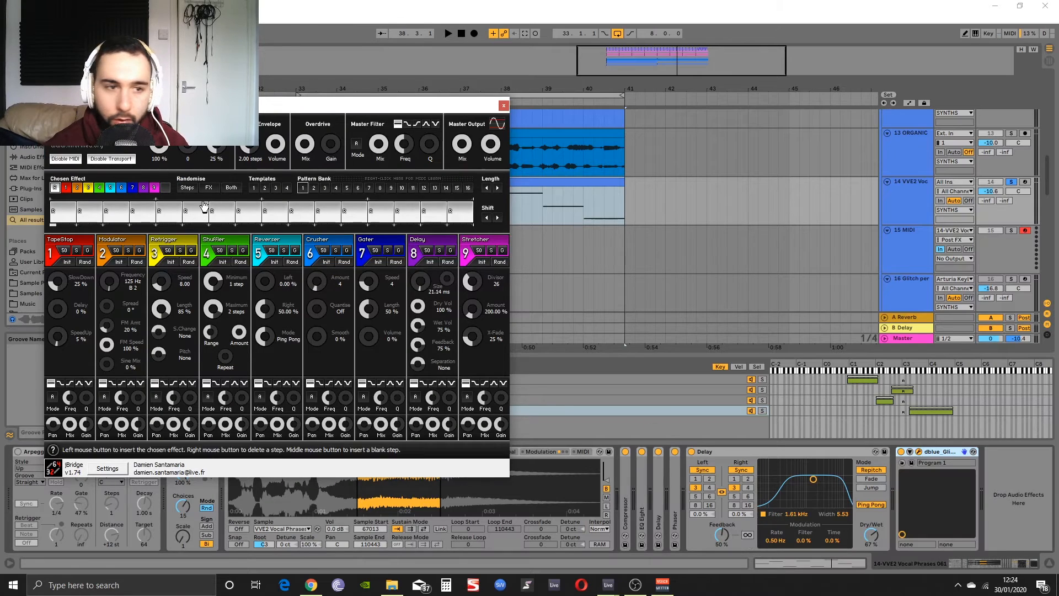
Randomise the effects in the Glitch step pattern repeatedly to get a varied sequence
{"action": "left_click", "coordinate": [208, 188]}
{"action": "left_click", "coordinate": [209, 189]}
{"action": "left_click", "coordinate": [210, 188]}
{"action": "left_click", "coordinate": [209, 188]}
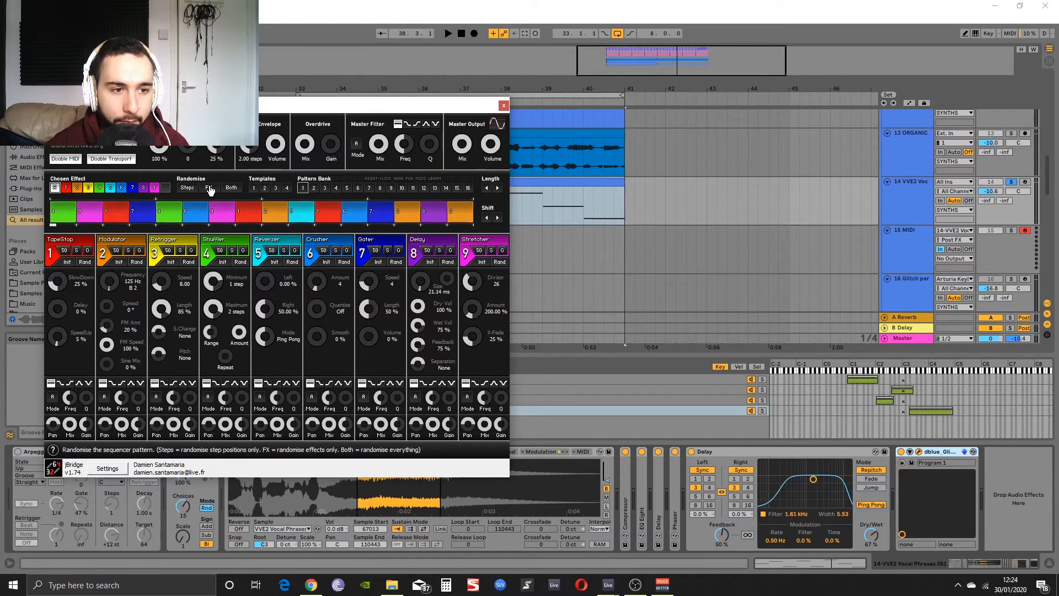
{"action": "left_click", "coordinate": [210, 189]}
{"action": "left_click", "coordinate": [210, 188]}
{"action": "left_click", "coordinate": [210, 188]}
{"action": "left_click", "coordinate": [210, 188]}
{"action": "left_click", "coordinate": [210, 188]}
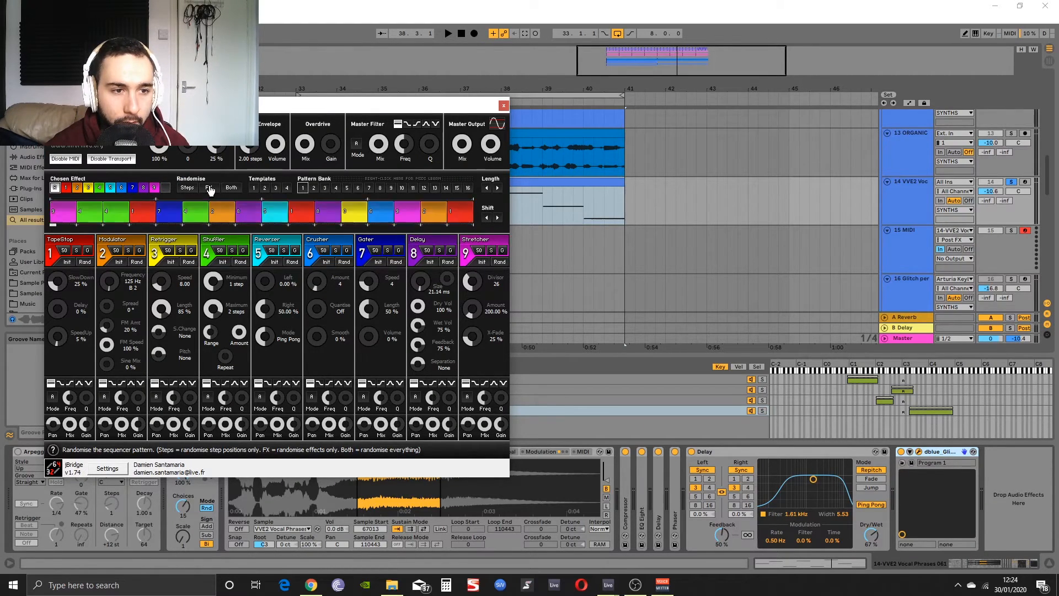
{"action": "left_click", "coordinate": [210, 188]}
{"action": "left_click", "coordinate": [210, 189]}
{"action": "left_click", "coordinate": [210, 188]}
{"action": "left_click", "coordinate": [210, 188]}
{"action": "left_click", "coordinate": [211, 188]}
{"action": "left_click", "coordinate": [210, 188]}
{"action": "left_click", "coordinate": [211, 189]}
{"action": "left_click", "coordinate": [210, 188]}
{"action": "left_click", "coordinate": [210, 188]}
{"action": "left_click", "coordinate": [210, 188]}
{"action": "left_click", "coordinate": [210, 189]}
{"action": "left_click", "coordinate": [210, 188]}
{"action": "left_click", "coordinate": [210, 188]}
{"action": "left_click", "coordinate": [210, 189]}
{"action": "left_click", "coordinate": [210, 188]}
{"action": "left_click", "coordinate": [211, 188]}
Start playback and move the Delay so it comes after dblue_Glitch in the device chain
{"action": "key", "text": "space"}
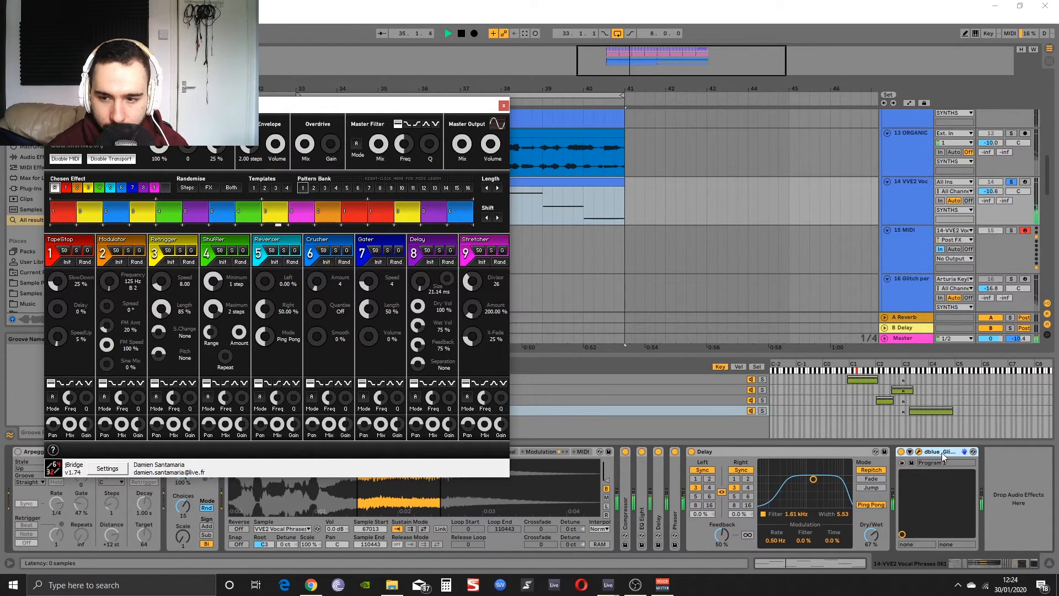
{"action": "left_click", "coordinate": [697, 465]}
{"action": "left_click_drag", "start_coordinate": [717, 455], "coordinate": [985, 480]}
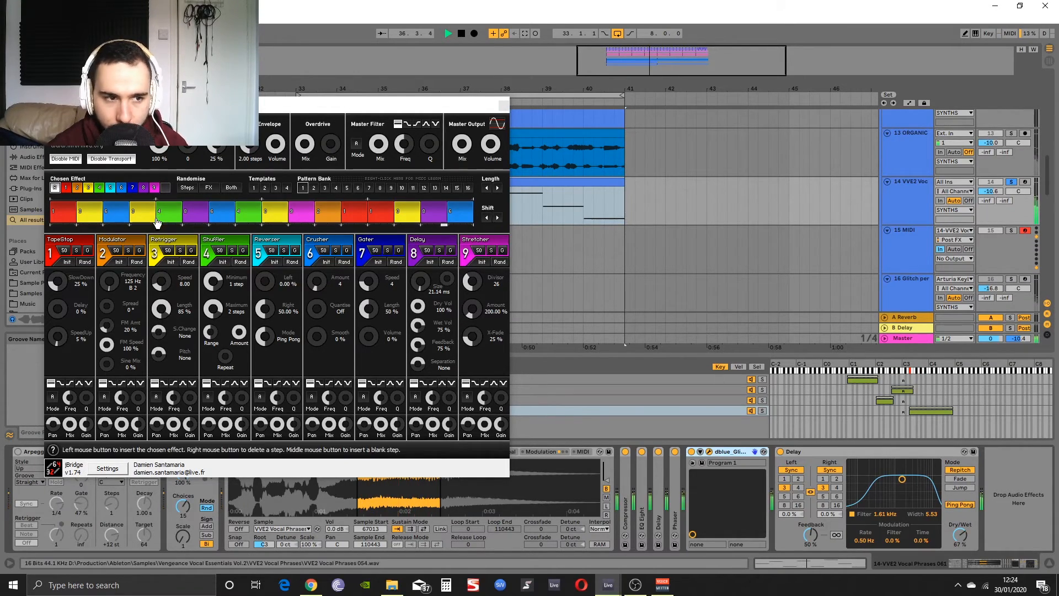
Replace steps 3, 7 and 16 of the Glitch pattern with the blank effect while the clip plays
{"action": "left_click", "coordinate": [164, 188]}
{"action": "left_click", "coordinate": [117, 211]}
{"action": "left_click", "coordinate": [223, 211]}
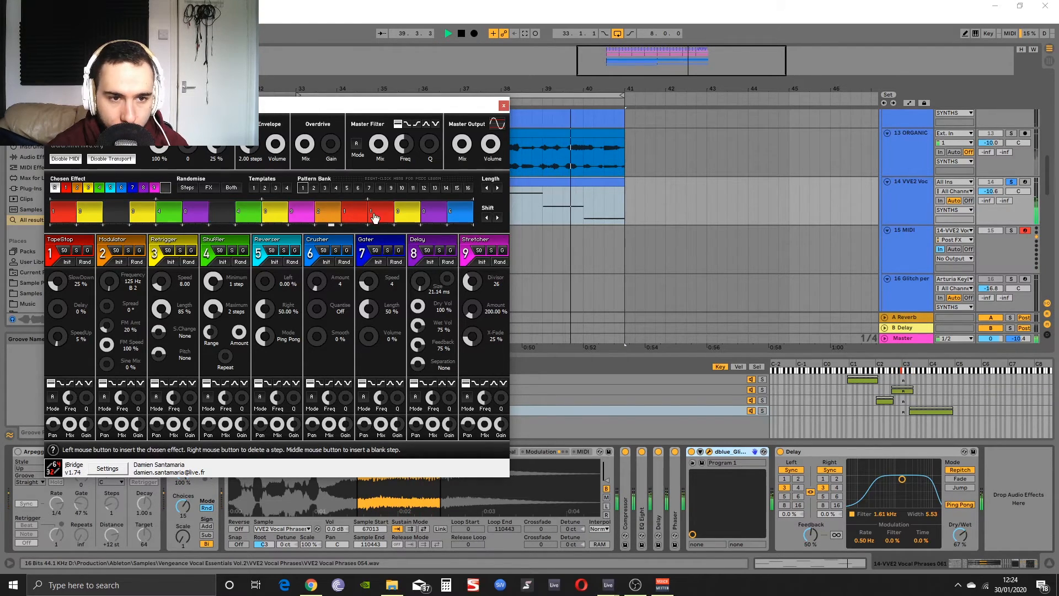
{"action": "left_click", "coordinate": [453, 216]}
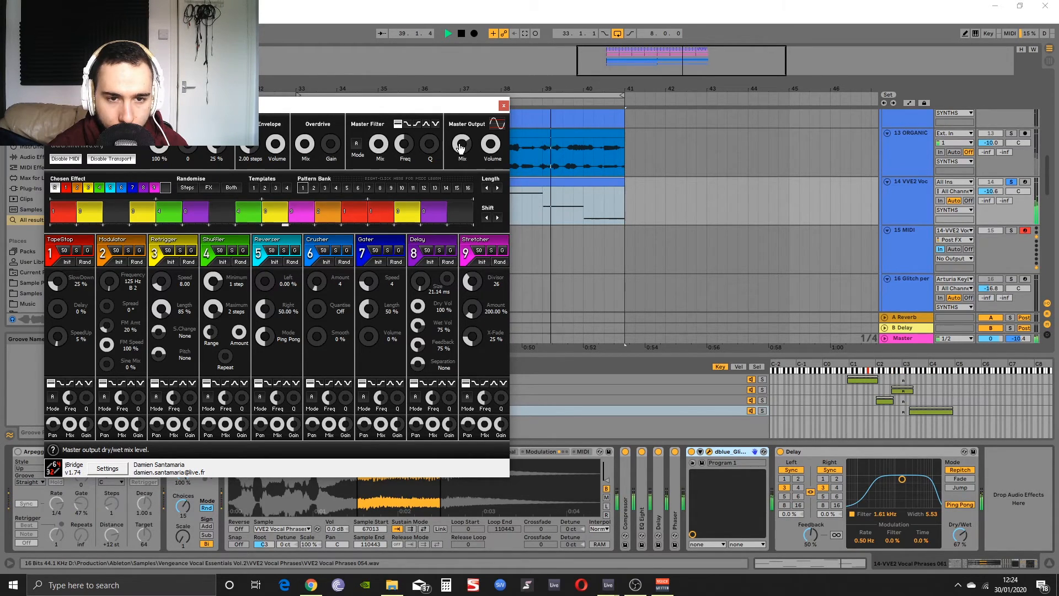
Close the Glitch window and set the Delay's filter to about 1.67 kHz with a width of about 3.86
{"action": "left_click", "coordinate": [505, 106]}
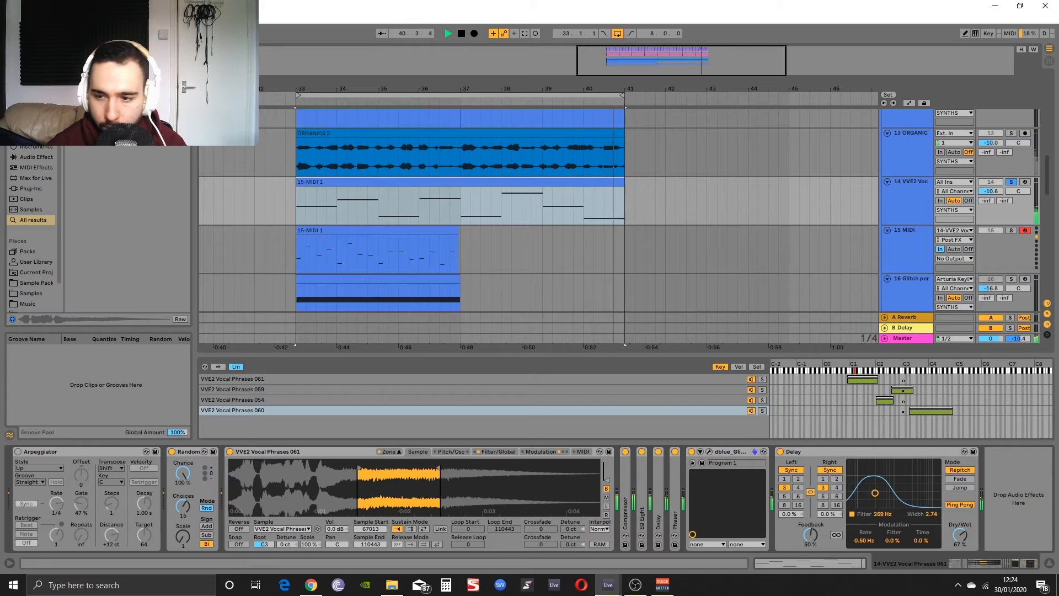
{"action": "left_click_drag", "start_coordinate": [912, 501], "coordinate": [912, 510]}
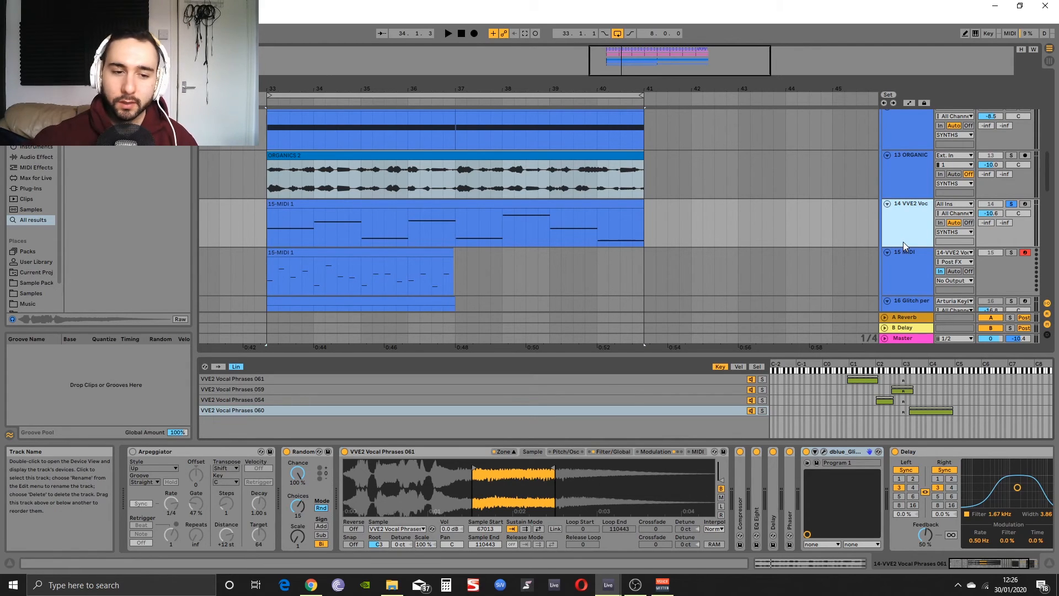
Play back the finished vocal texture and look through the device chain and the neighbouring tracks of the arrangement
{"action": "left_click_drag", "start_coordinate": [657, 279], "coordinate": [504, 276]}
{"action": "left_click_drag", "start_coordinate": [842, 492], "coordinate": [486, 485]}
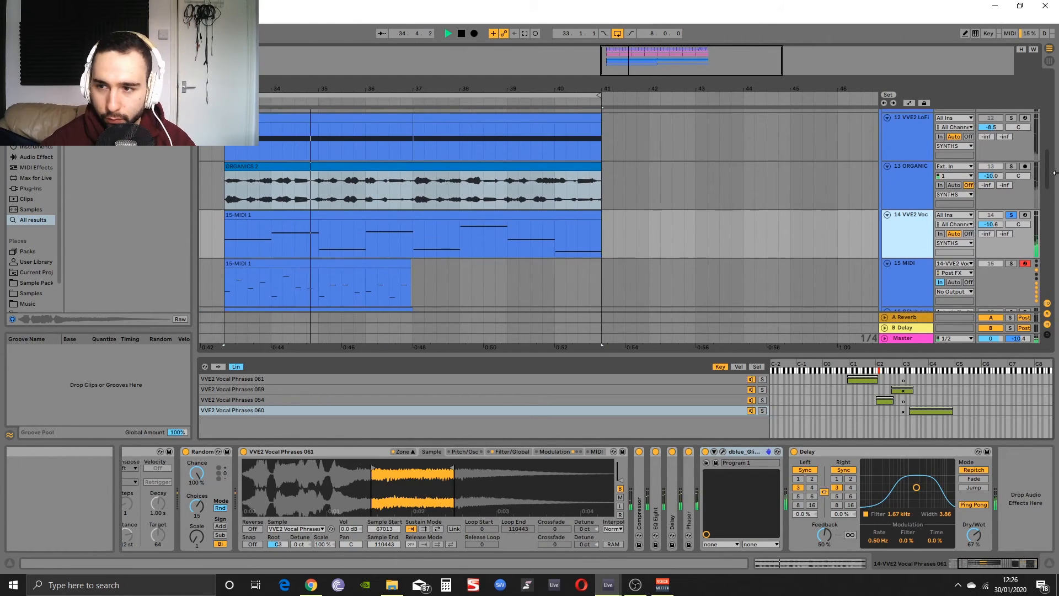
{"action": "key", "text": "space"}
{"action": "left_click", "coordinate": [1011, 114]}
{"action": "left_click_drag", "start_coordinate": [1048, 181], "coordinate": [1058, 208]}
{"action": "key", "text": "space"}
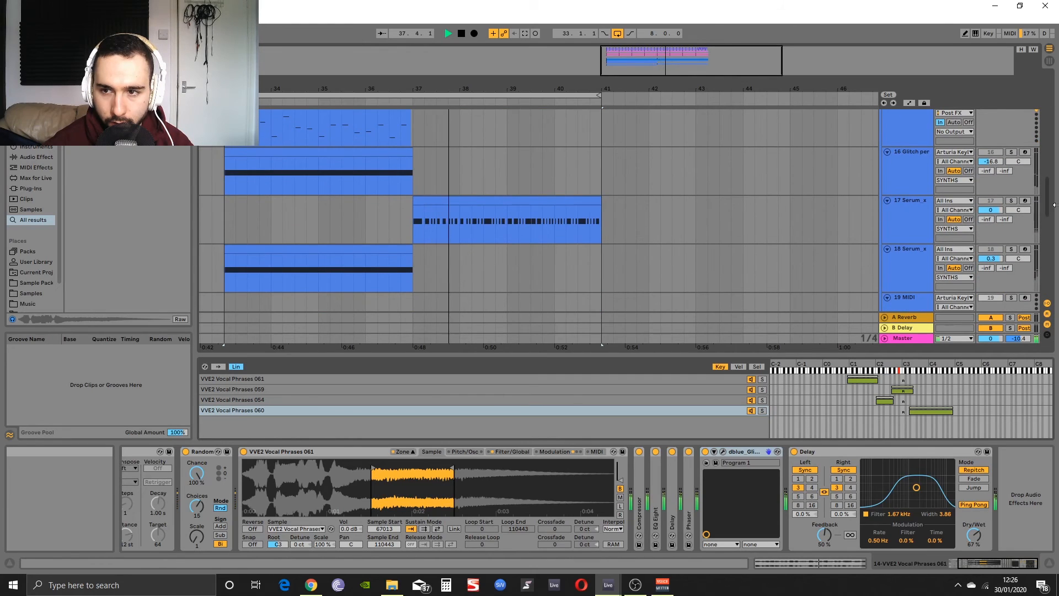
{"action": "scroll", "coordinate": [635, 223], "scroll_direction": "down", "scroll_amount": 2}
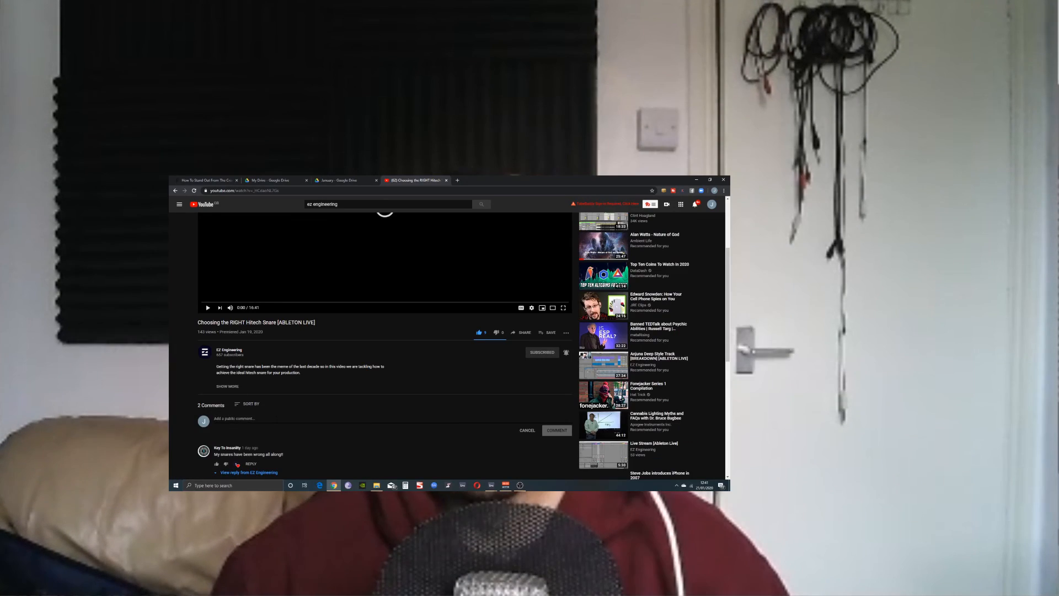
Switch to the YouTube video "Choosing the RIGHT Hitech Snare" and write the comment "Great Vid! Thank you!"
{"action": "type", "text": "Great"}
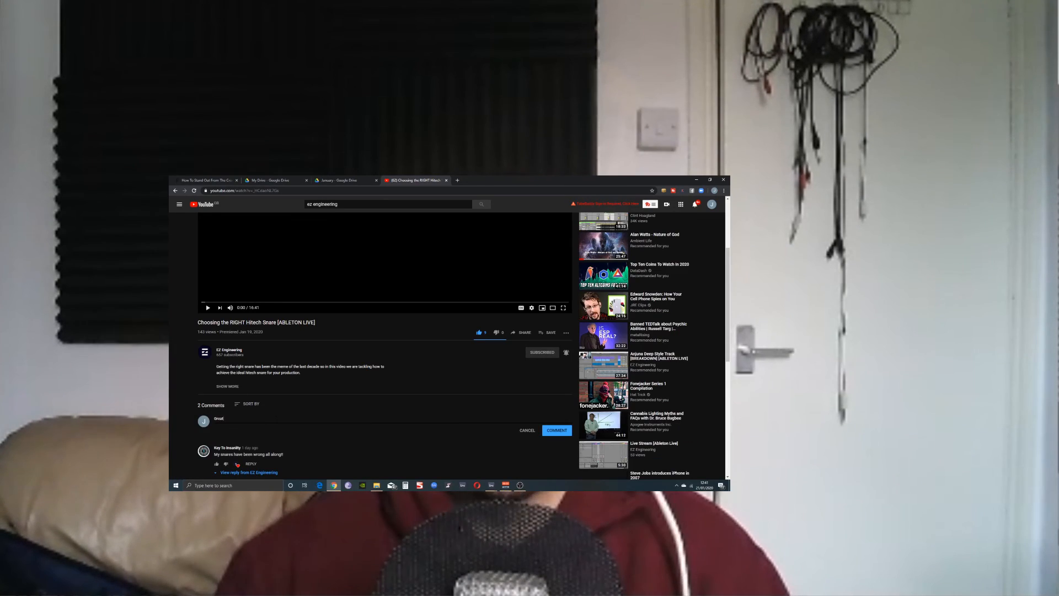
{"action": "type", "text": " Vid! Thank you!"}
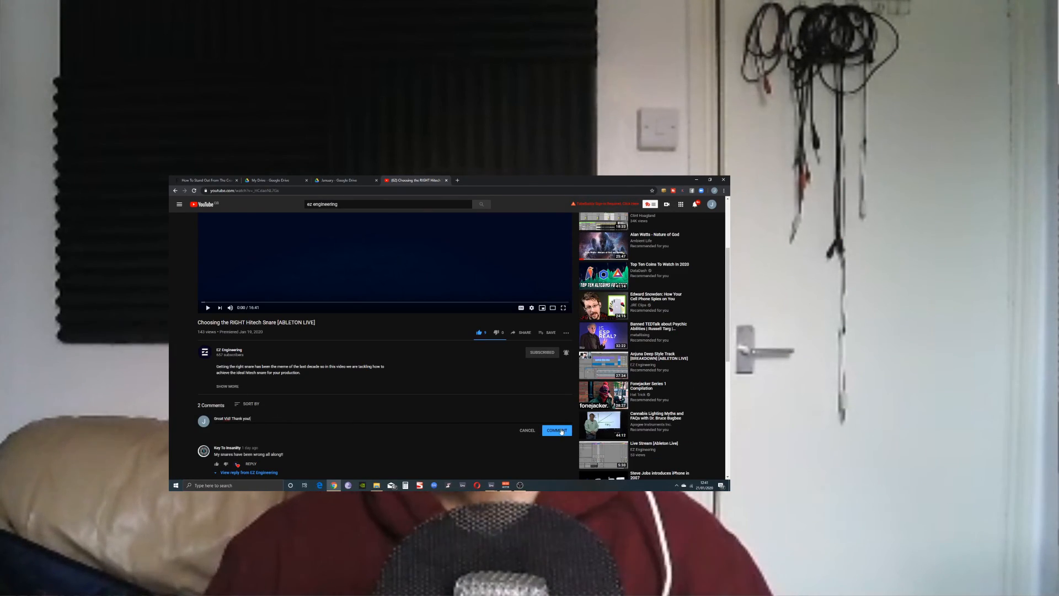